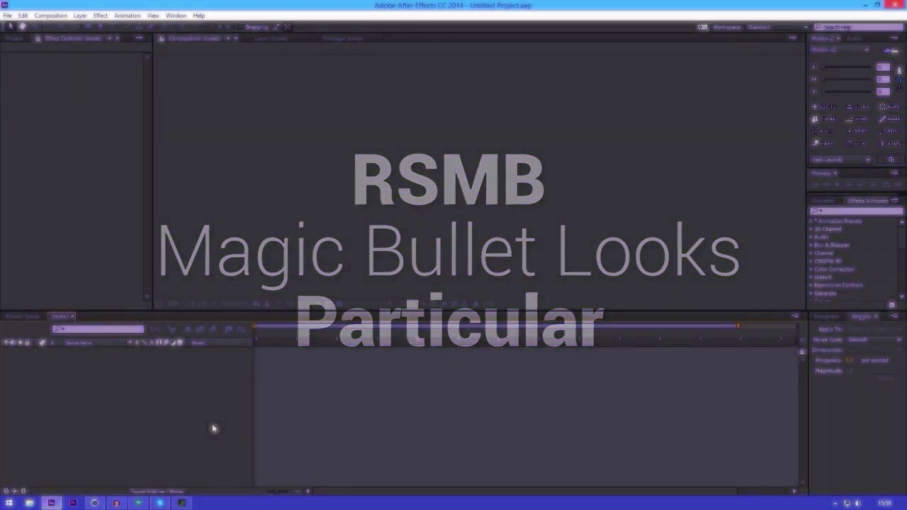
Step: Import the Cinema 4D composition file 1.aec from the Graphics > tuts > complex intro > tutorial folder
{"action": "key", "text": "ctrl+i"}
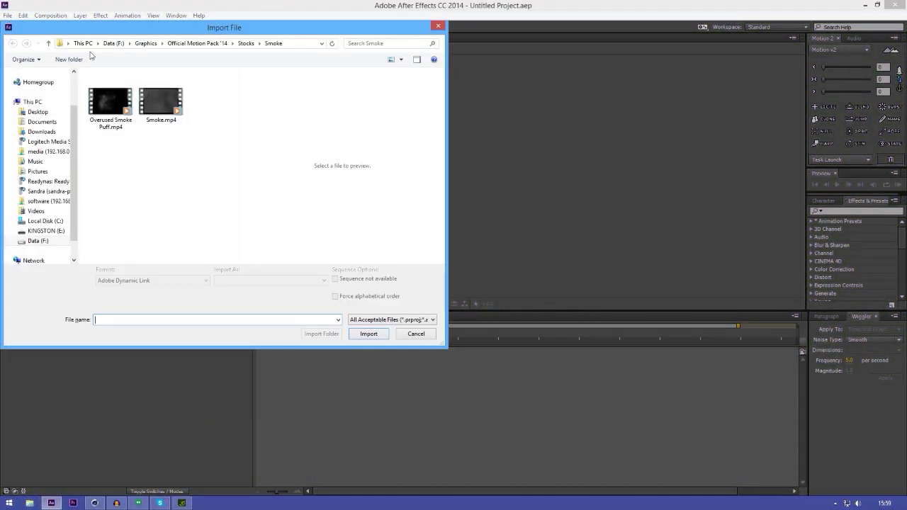
{"action": "left_click", "coordinate": [147, 44]}
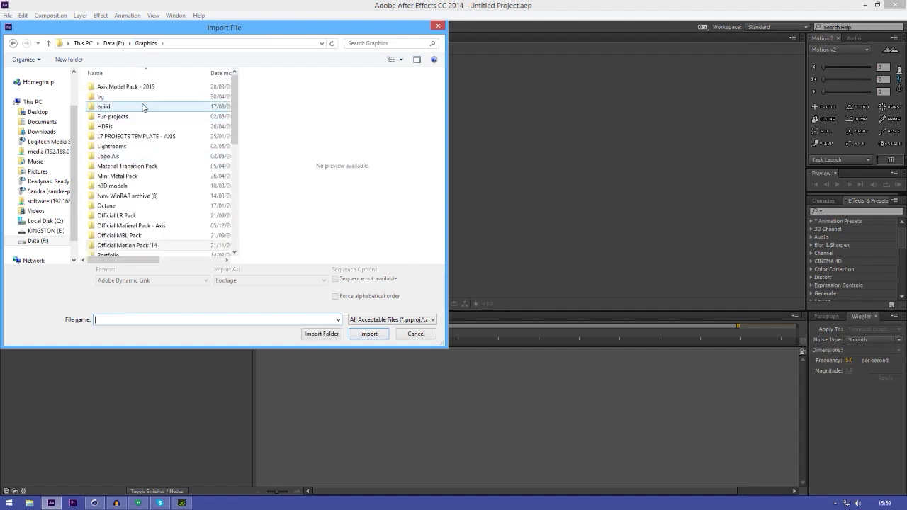
{"action": "scroll", "coordinate": [143, 107], "scroll_direction": "down", "scroll_amount": 10}
{"action": "double_click", "coordinate": [142, 105]}
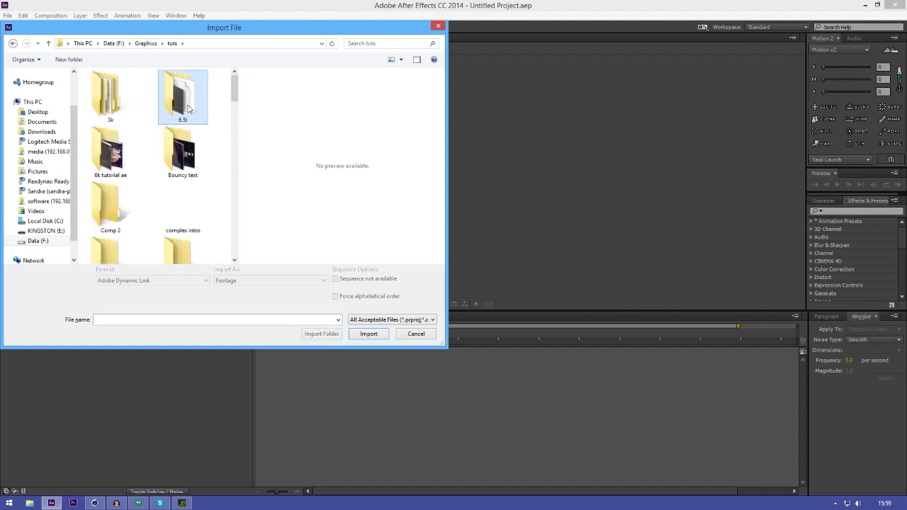
{"action": "scroll", "coordinate": [184, 163], "scroll_direction": "down", "scroll_amount": 1}
{"action": "double_click", "coordinate": [183, 181]}
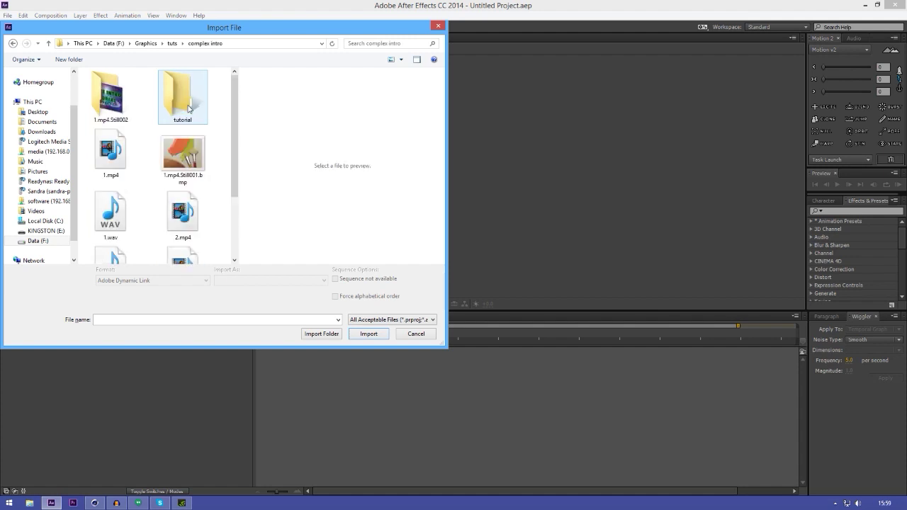
{"action": "double_click", "coordinate": [183, 108]}
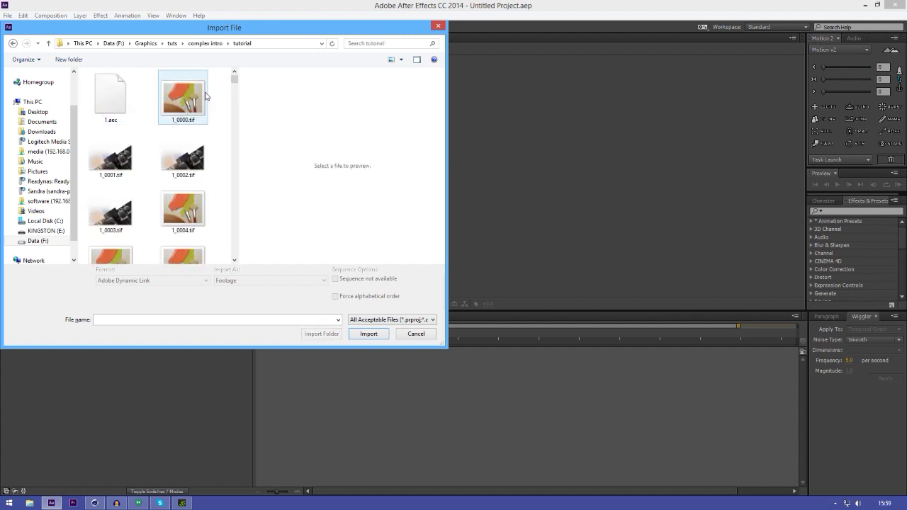
{"action": "scroll", "coordinate": [233, 93], "scroll_direction": "down", "scroll_amount": 3}
{"action": "left_click_drag", "start_coordinate": [232, 92], "coordinate": [235, 78]}
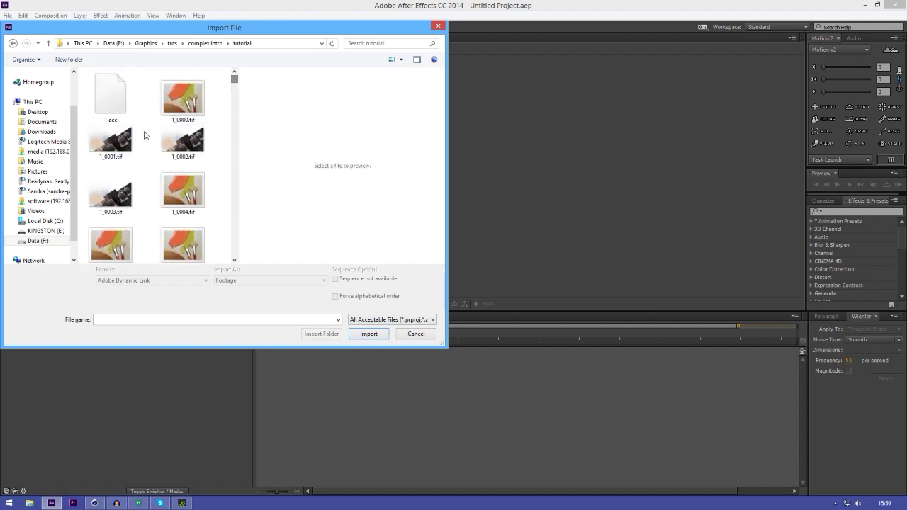
{"action": "left_click_drag", "start_coordinate": [84, 70], "coordinate": [126, 122]}
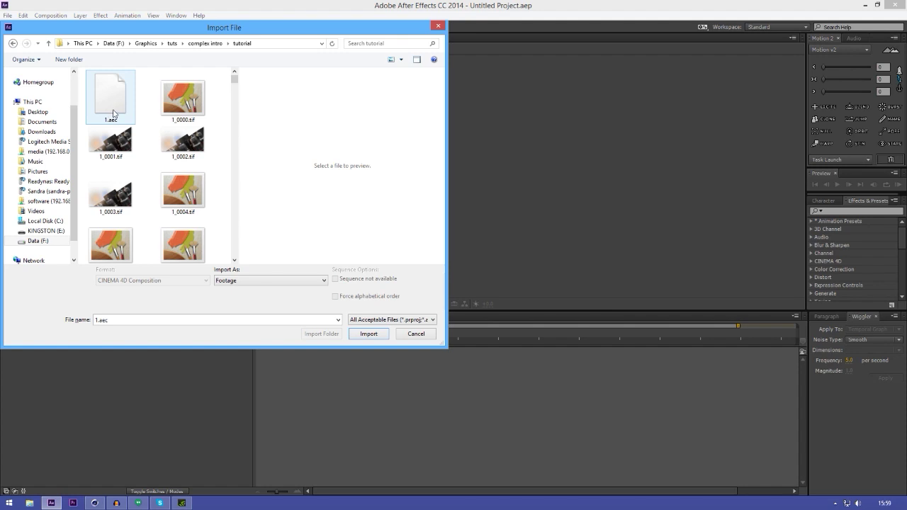
{"action": "double_click", "coordinate": [111, 99]}
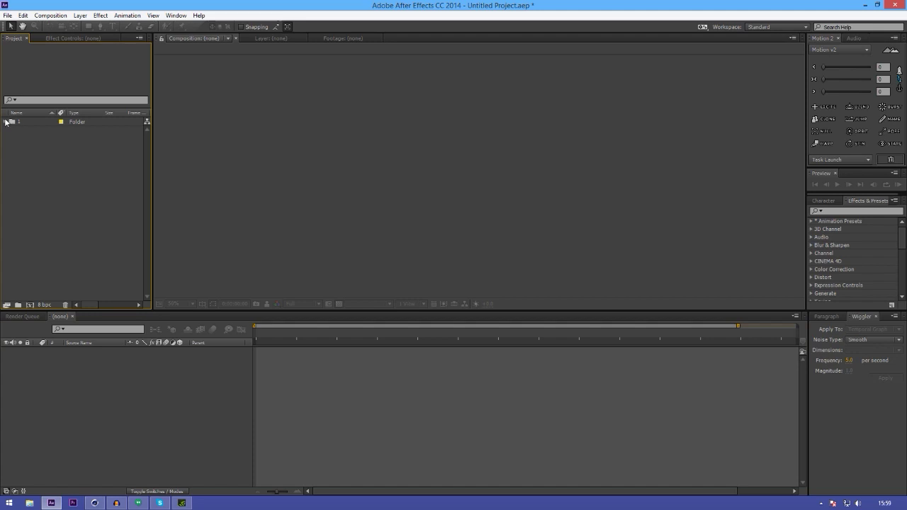
Step: Expand the imported folder 1 and open the composition 1 inside it
{"action": "left_click", "coordinate": [6, 123]}
{"action": "left_click", "coordinate": [25, 122]}
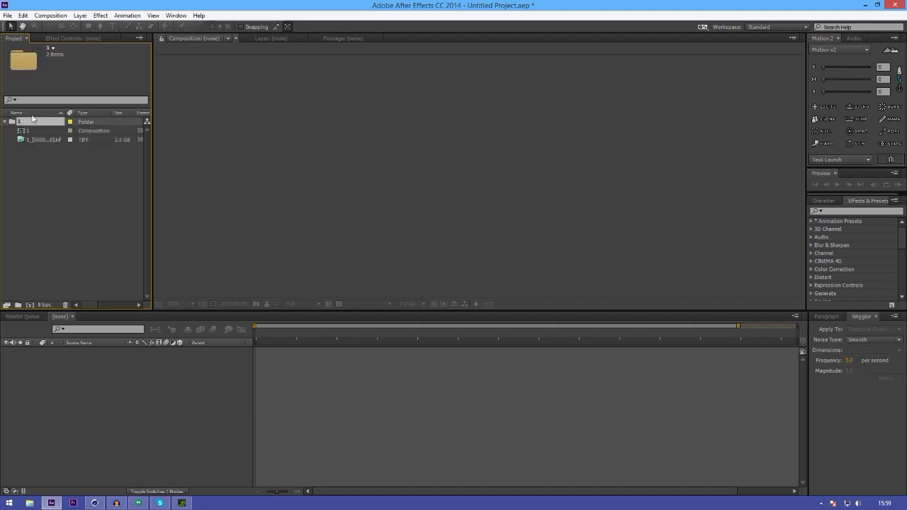
{"action": "double_click", "coordinate": [37, 132]}
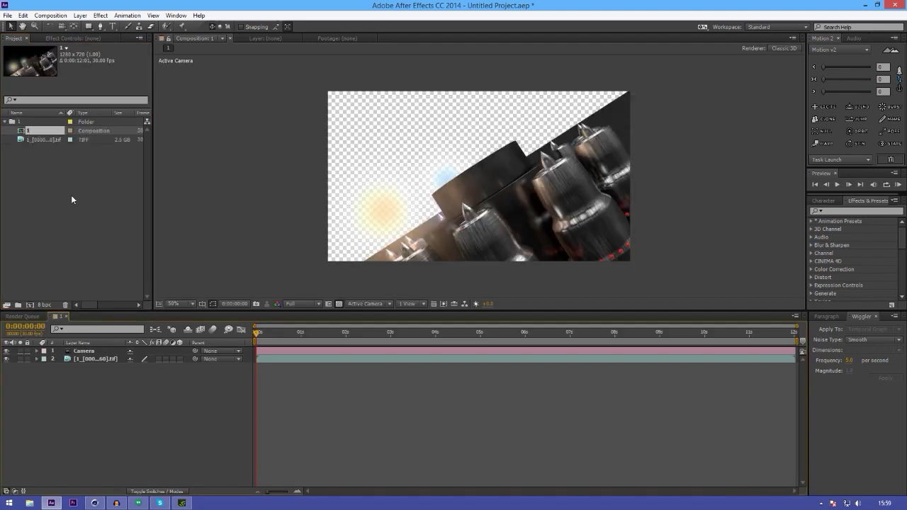
{"action": "left_click", "coordinate": [265, 195]}
{"action": "scroll", "coordinate": [471, 225], "scroll_direction": "down", "scroll_amount": 2}
{"action": "scroll", "coordinate": [470, 225], "scroll_direction": "up", "scroll_amount": 5}
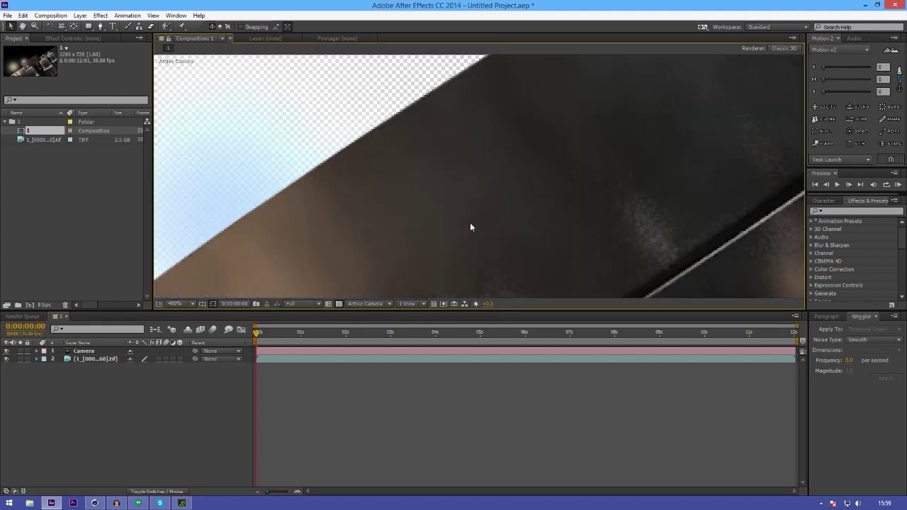
{"action": "scroll", "coordinate": [471, 226], "scroll_direction": "down", "scroll_amount": 8}
{"action": "scroll", "coordinate": [471, 225], "scroll_direction": "up", "scroll_amount": 1}
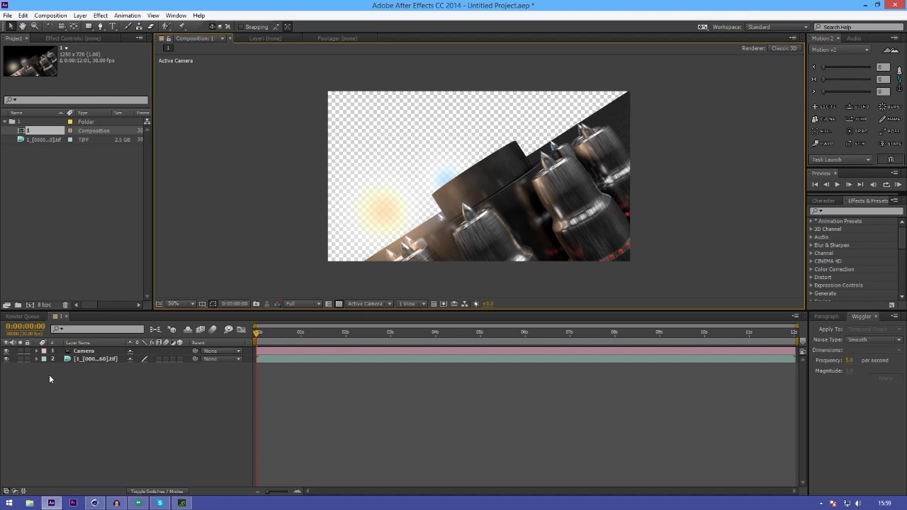
Step: Create a black solid at composition size, place it beneath the TIFF sequence layer, and rename it bg
{"action": "key", "text": "ctrl+y"}
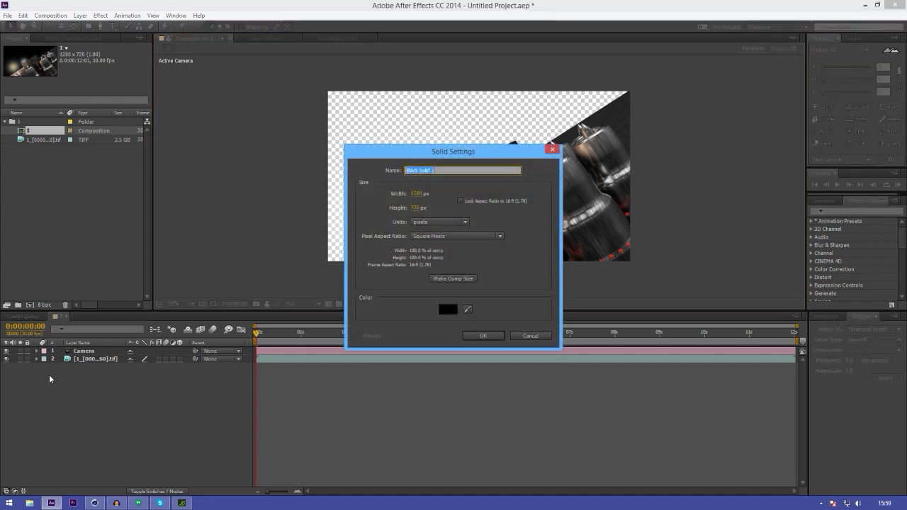
{"action": "left_click", "coordinate": [446, 313]}
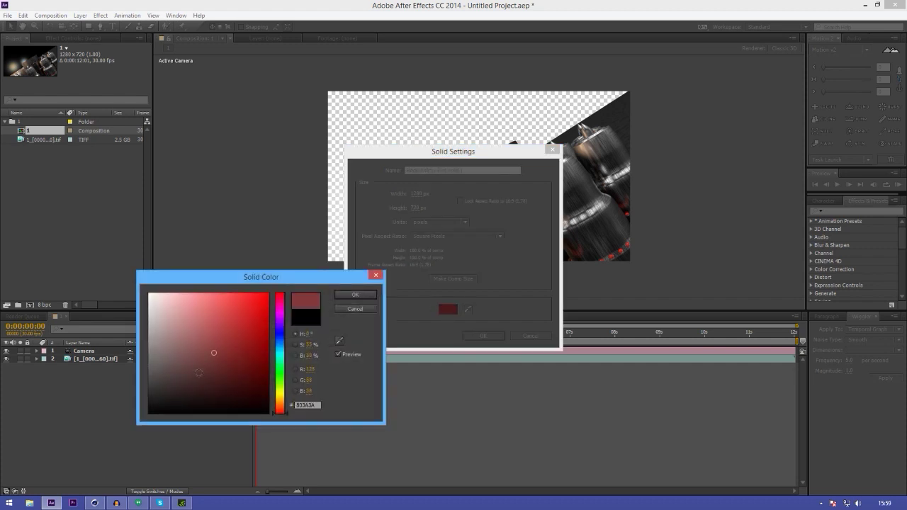
{"action": "key", "text": "Return"}
{"action": "key", "text": "Return"}
{"action": "left_click_drag", "start_coordinate": [106, 349], "coordinate": [106, 372]}
{"action": "key", "text": "Return"}
{"action": "type", "text": "bg"}
{"action": "key", "text": "Return"}
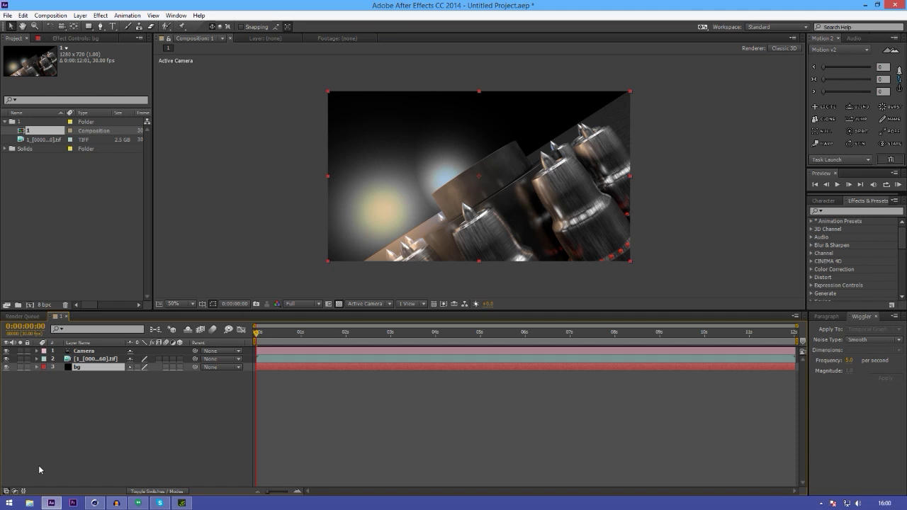
Step: Add an adjustment layer above all other layers and rename it cc
{"action": "key", "text": "ctrl+alt+y"}
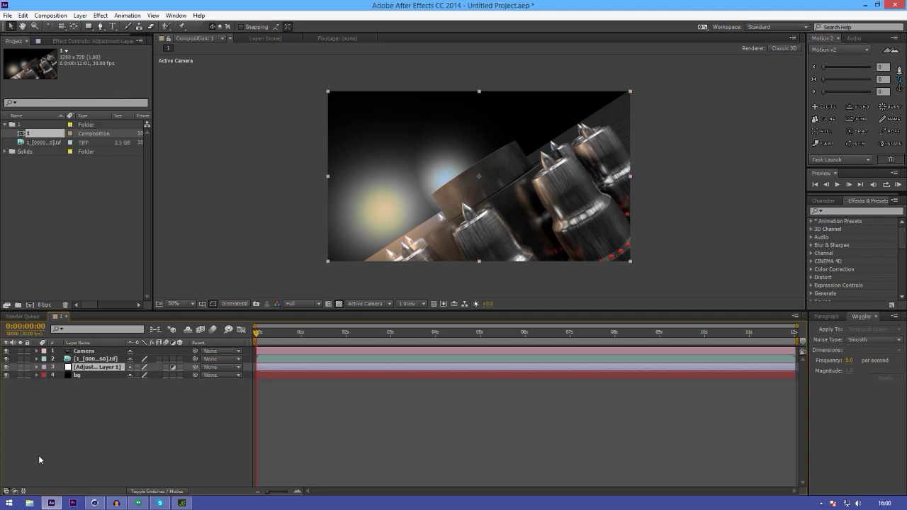
{"action": "key", "text": "ctrl+bracketright"}
{"action": "key", "text": "ctrl+bracketright"}
{"action": "key", "text": "Return"}
{"action": "type", "text": "cc"}
{"action": "key", "text": "Return"}
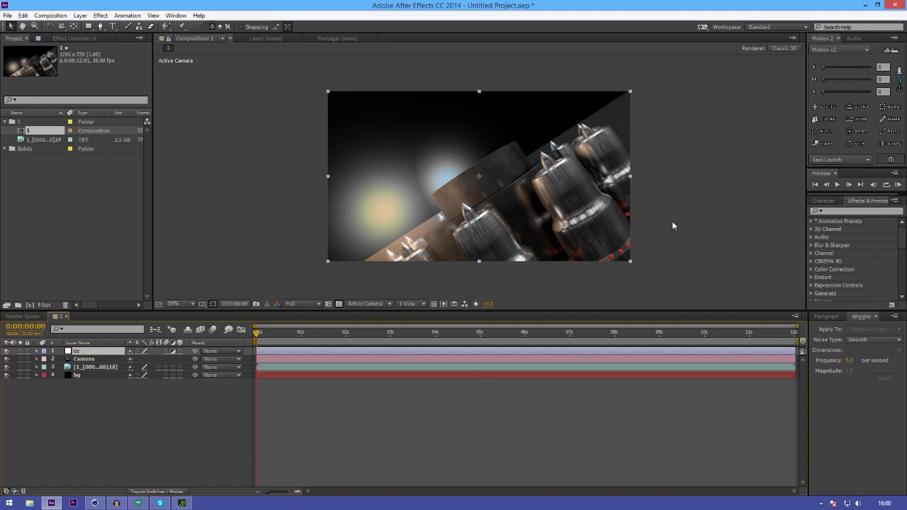
Step: Apply the RSMB Pro effect to the TIFF sequence layer and set its Main_BG blur amount to 1
{"action": "left_click_drag", "start_coordinate": [319, 334], "coordinate": [425, 333]}
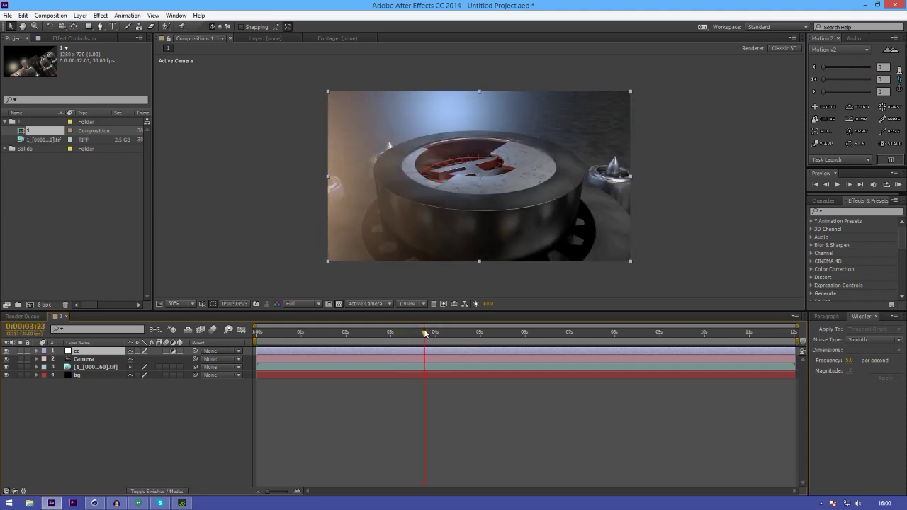
{"action": "left_click", "coordinate": [843, 210]}
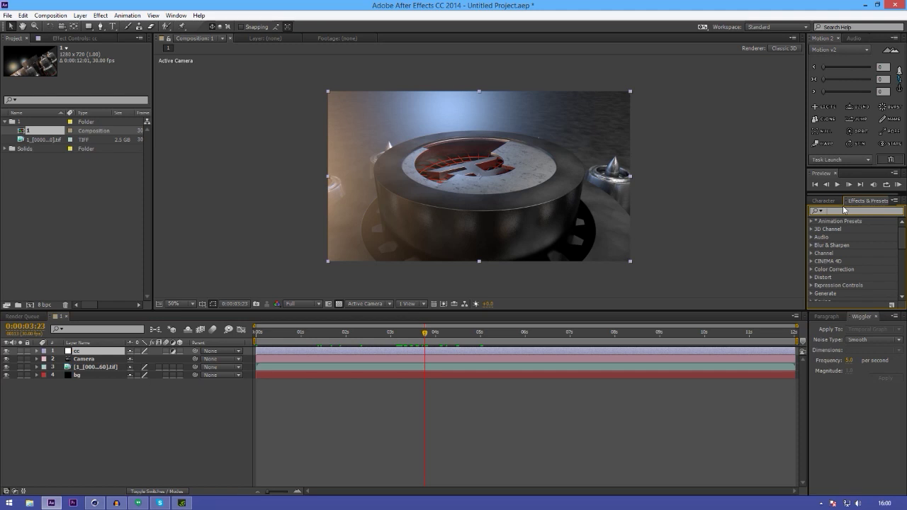
{"action": "type", "text": "rsmb"}
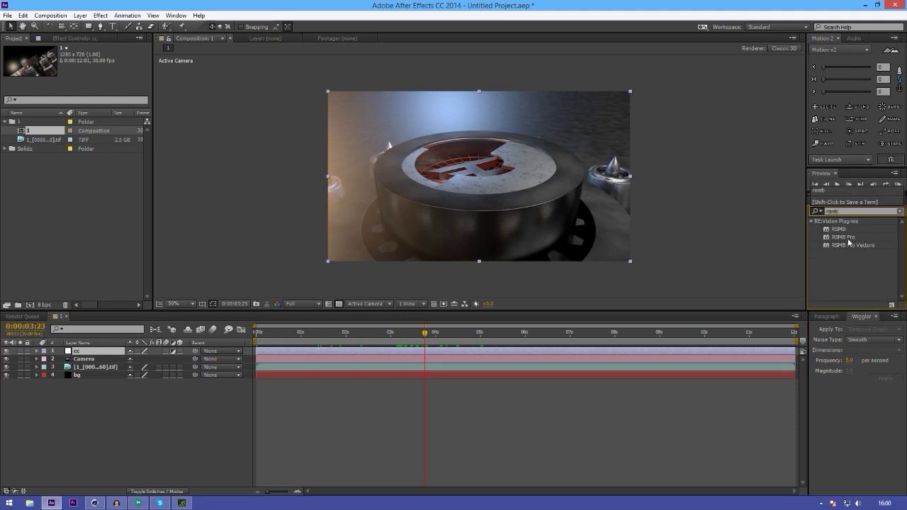
{"action": "left_click_drag", "start_coordinate": [851, 241], "coordinate": [106, 368]}
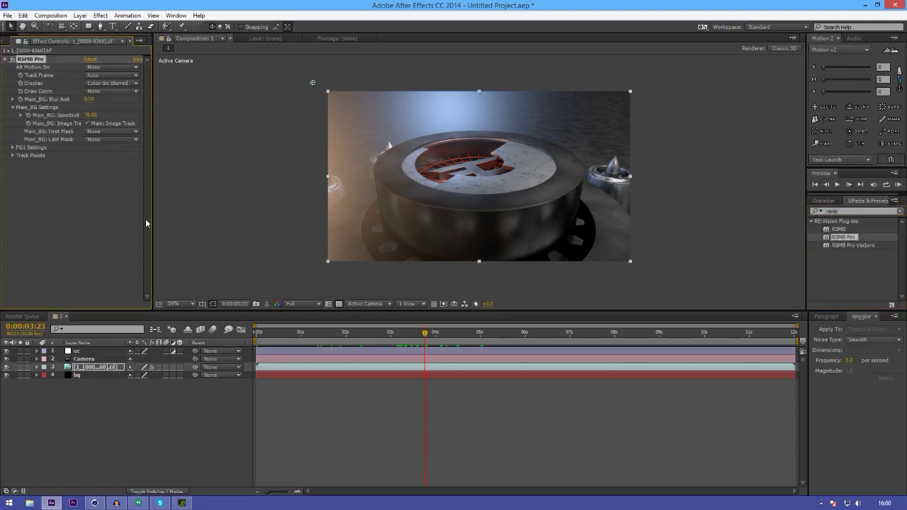
{"action": "left_click", "coordinate": [91, 99]}
{"action": "type", "text": "1"}
{"action": "key", "text": "Return"}
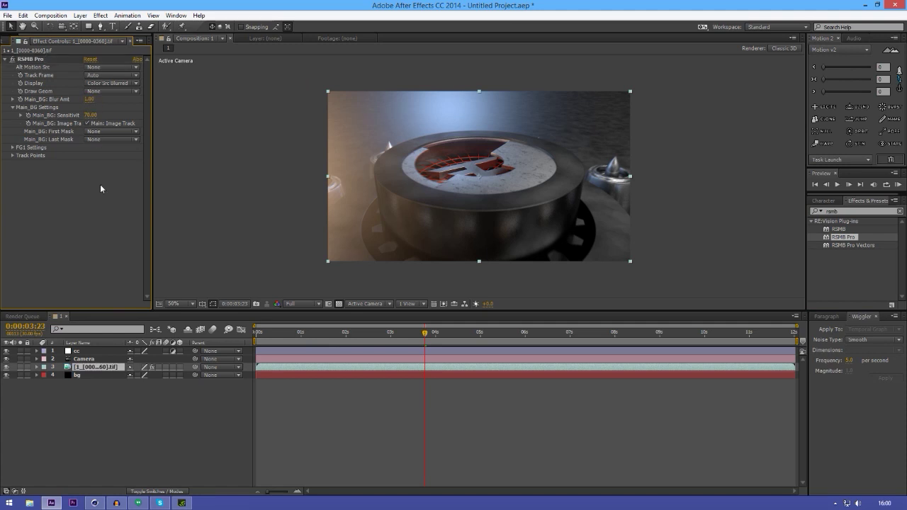
Step: Compare the footage with RSMB Pro off and on, and examine the motion blur on the spinning logo around 0:00:06:28
{"action": "key", "text": "period"}
{"action": "left_click", "coordinate": [12, 59]}
{"action": "left_click", "coordinate": [12, 60]}
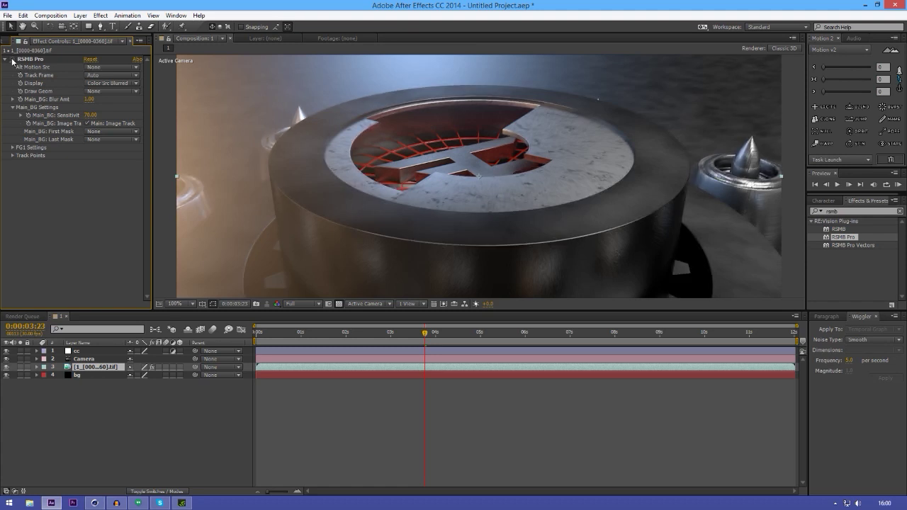
{"action": "left_click_drag", "start_coordinate": [458, 341], "coordinate": [567, 346]}
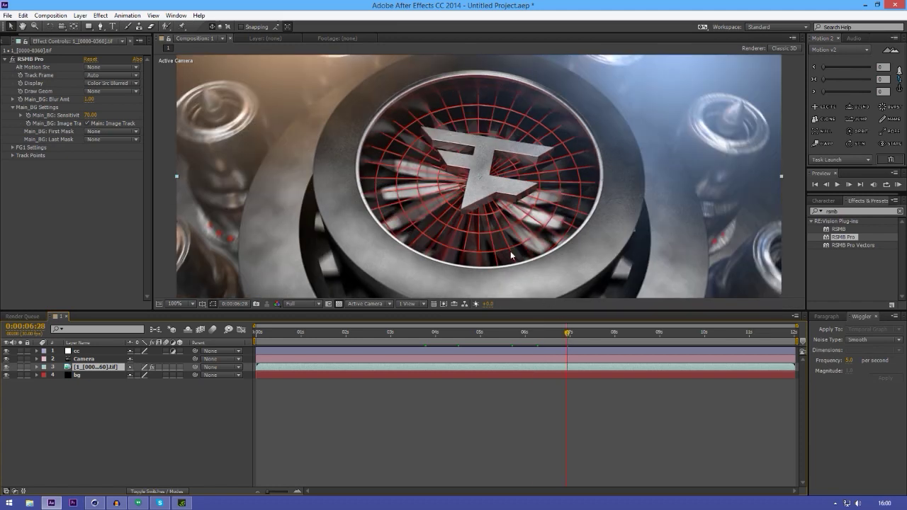
{"action": "scroll", "coordinate": [498, 215], "scroll_direction": "down", "scroll_amount": 1}
{"action": "scroll", "coordinate": [497, 214], "scroll_direction": "up", "scroll_amount": 2}
{"action": "scroll", "coordinate": [497, 215], "scroll_direction": "down", "scroll_amount": 1}
{"action": "scroll", "coordinate": [498, 215], "scroll_direction": "up", "scroll_amount": 1}
{"action": "scroll", "coordinate": [498, 215], "scroll_direction": "down", "scroll_amount": 1}
{"action": "scroll", "coordinate": [289, 176], "scroll_direction": "down", "scroll_amount": 2}
{"action": "scroll", "coordinate": [289, 176], "scroll_direction": "up", "scroll_amount": 2}
{"action": "scroll", "coordinate": [289, 176], "scroll_direction": "down", "scroll_amount": 1}
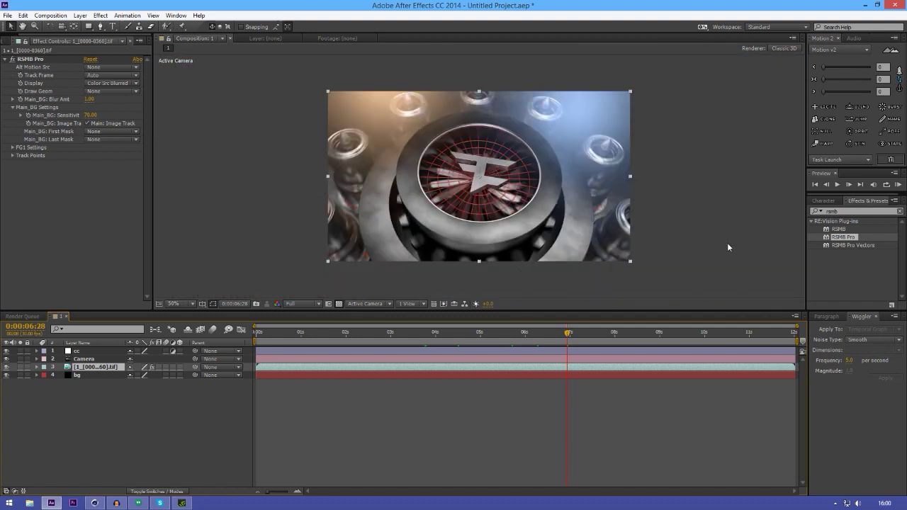
{"action": "left_click", "coordinate": [348, 277]}
Step: Apply Magic Bullet Looks to the cc adjustment layer at 0:00:08:27 and open its look editor
{"action": "left_click_drag", "start_coordinate": [587, 331], "coordinate": [656, 336]}
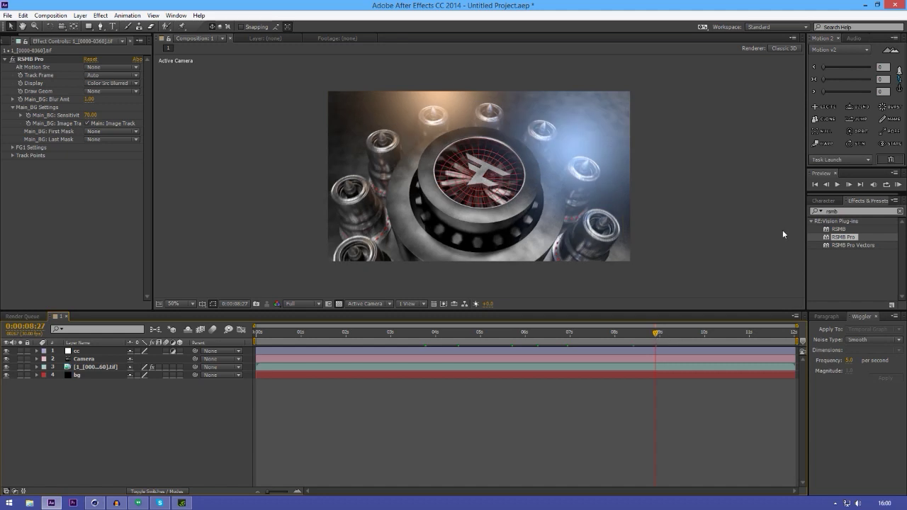
{"action": "left_click", "coordinate": [858, 211]}
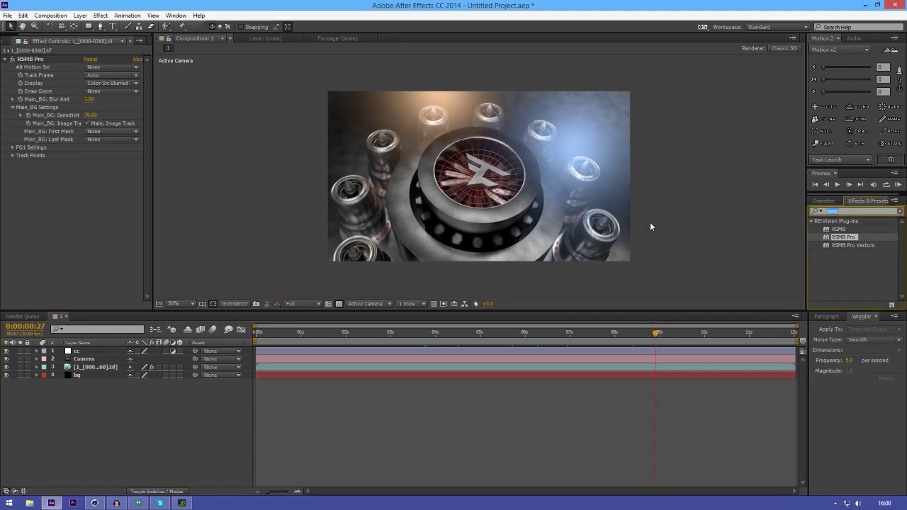
{"action": "type", "text": "look"}
{"action": "left_click_drag", "start_coordinate": [853, 228], "coordinate": [81, 352]}
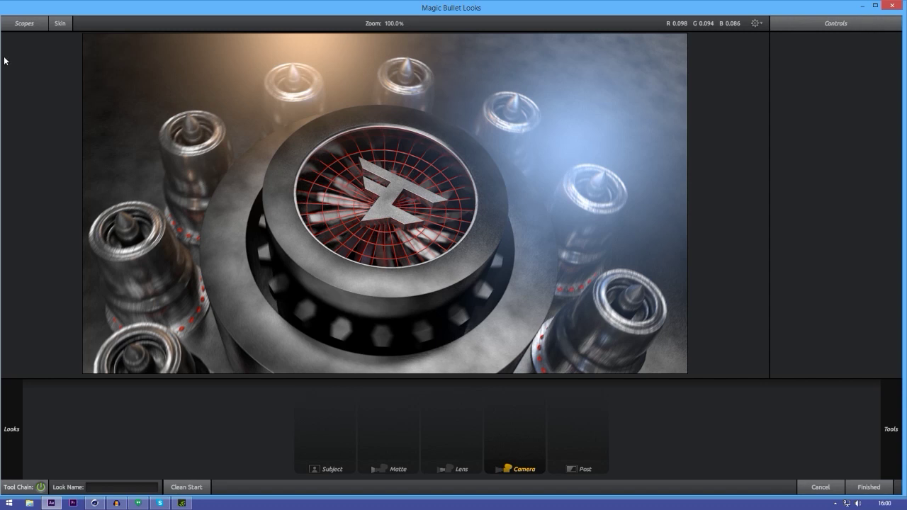
{"action": "mouse_move", "coordinate": [4, 61]}
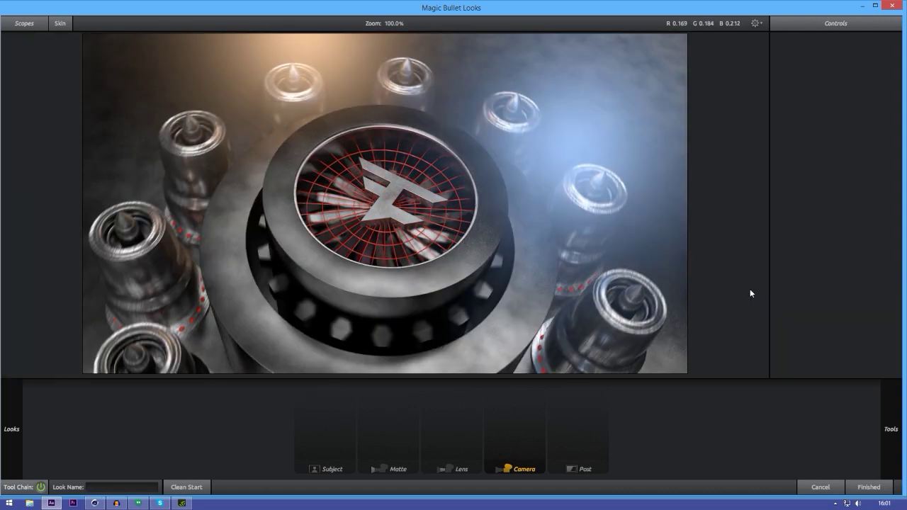
Step: Add a Curves tool to the Post stage and shape its RGB curve into a slight S for more contrast
{"action": "mouse_move", "coordinate": [828, 335]}
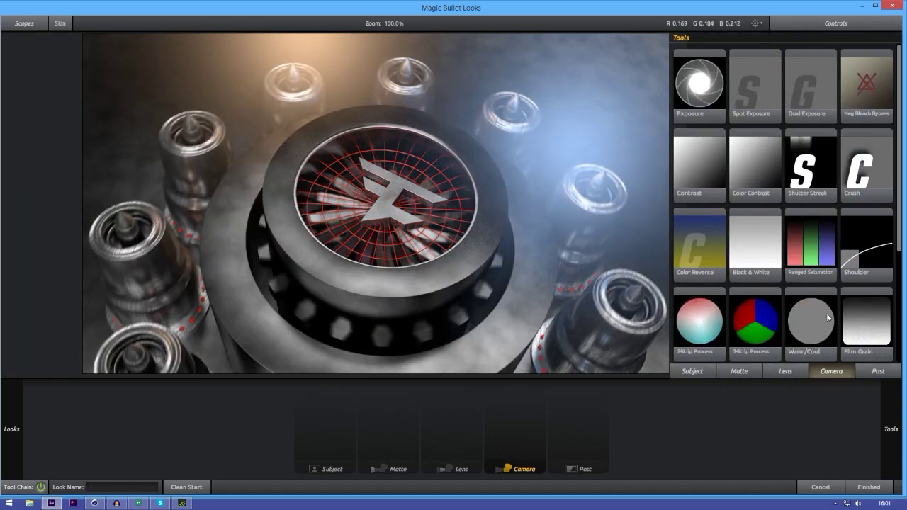
{"action": "left_click", "coordinate": [878, 371]}
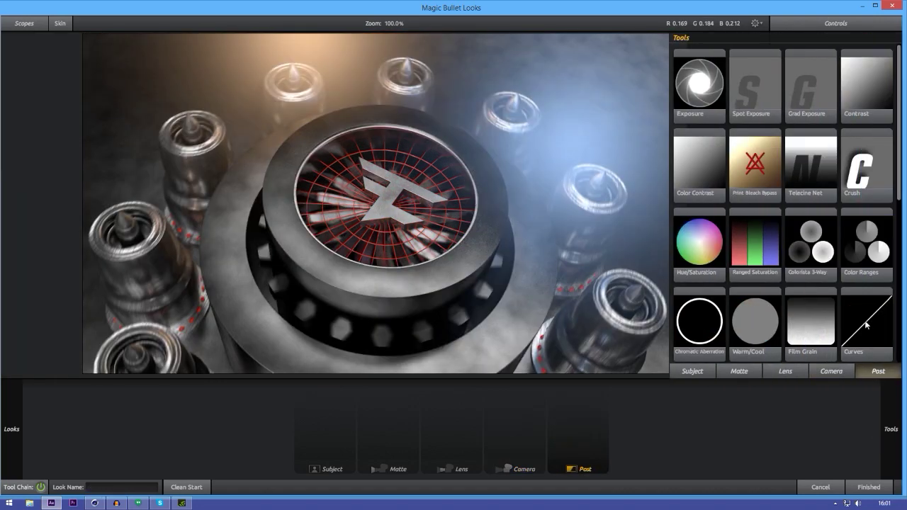
{"action": "left_click_drag", "start_coordinate": [866, 327], "coordinate": [751, 197]}
{"action": "left_click_drag", "start_coordinate": [806, 131], "coordinate": [821, 122]}
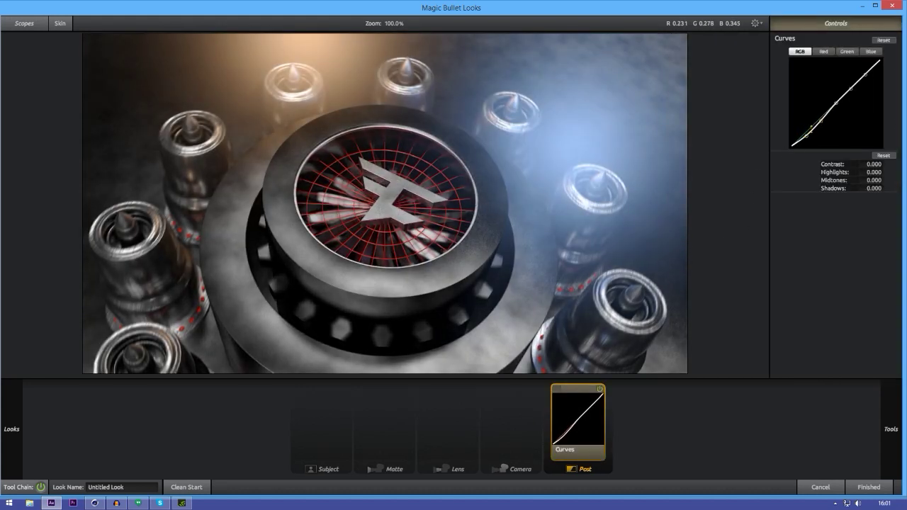
{"action": "left_click_drag", "start_coordinate": [850, 89], "coordinate": [865, 69]}
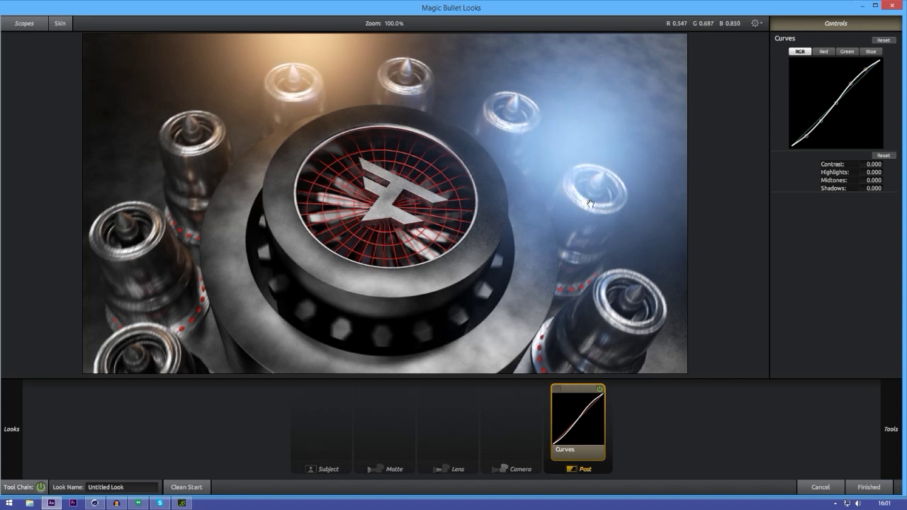
Step: Add Colorista 3-Way to the Post stage, shift the highlights and midtones slightly toward blue, and reset the shadow color
{"action": "mouse_move", "coordinate": [905, 345]}
{"action": "left_click_drag", "start_coordinate": [811, 223], "coordinate": [659, 209]}
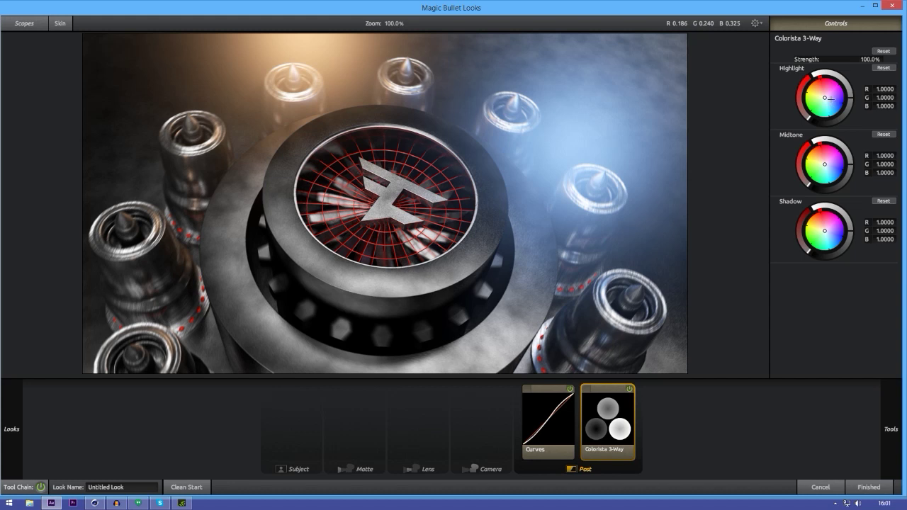
{"action": "left_click_drag", "start_coordinate": [829, 97], "coordinate": [831, 102]}
{"action": "left_click_drag", "start_coordinate": [826, 165], "coordinate": [830, 168]}
{"action": "mouse_move", "coordinate": [823, 229]}
{"action": "left_mouse_down"}
{"action": "mouse_move", "coordinate": [834, 234]}
{"action": "mouse_move", "coordinate": [827, 231]}
{"action": "left_mouse_up"}
{"action": "left_click", "coordinate": [886, 201]}
{"action": "mouse_move", "coordinate": [902, 376]}
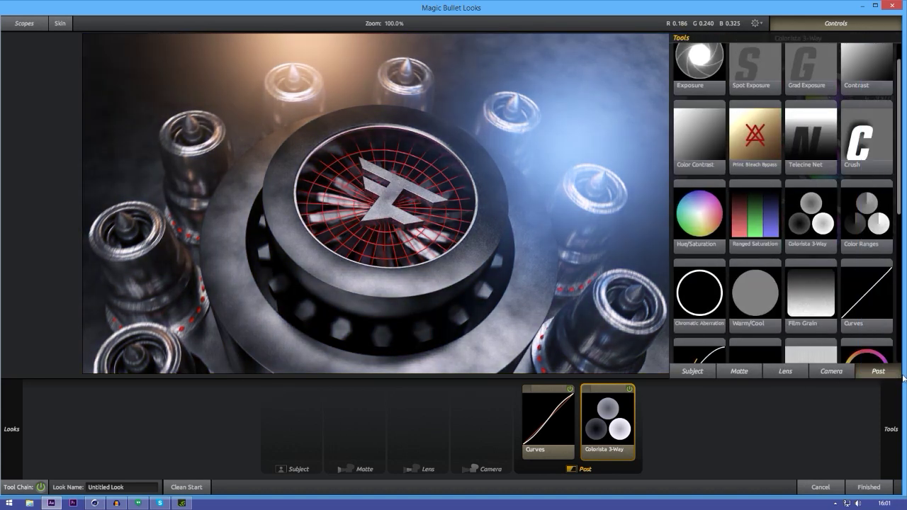
Step: Add Chromatic Aberration to the Post stage with Red/Cyan at +0.250, try a far stronger split, and undo that last change
{"action": "scroll", "coordinate": [875, 329], "scroll_direction": "down", "scroll_amount": 4}
{"action": "left_click_drag", "start_coordinate": [711, 208], "coordinate": [528, 241]}
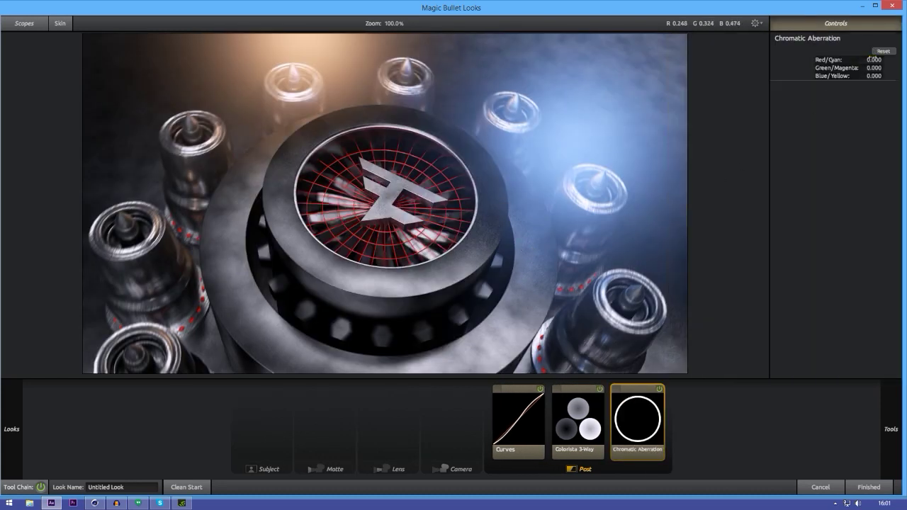
{"action": "left_click_drag", "start_coordinate": [874, 60], "coordinate": [882, 59]}
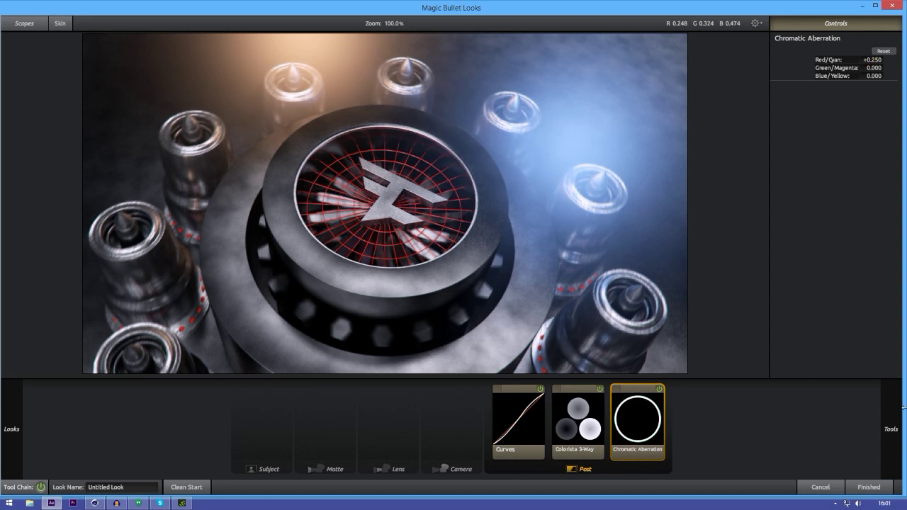
{"action": "left_click_drag", "start_coordinate": [874, 60], "coordinate": [906, 59]}
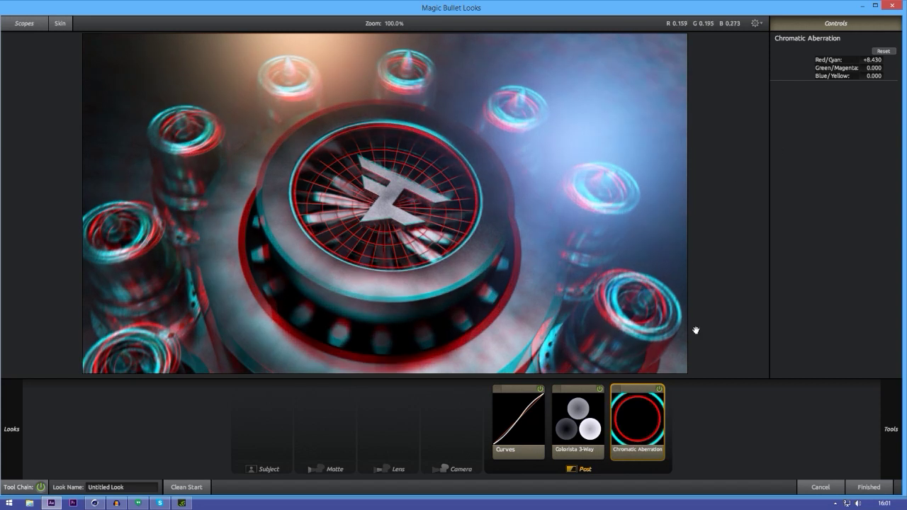
{"action": "key", "text": "ctrl+z"}
Step: Add Edge Softness to the Lens stage, shrink its inner ring to fit around the central dial, and raise its quality
{"action": "mouse_move", "coordinate": [891, 429]}
{"action": "scroll", "coordinate": [765, 356], "scroll_direction": "down", "scroll_amount": 2}
{"action": "scroll", "coordinate": [745, 294], "scroll_direction": "up", "scroll_amount": 2}
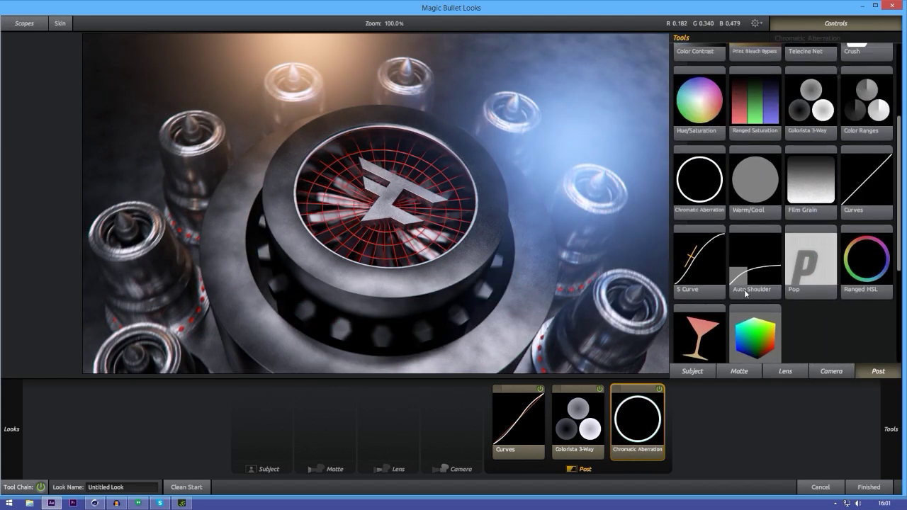
{"action": "scroll", "coordinate": [745, 293], "scroll_direction": "up", "scroll_amount": 3}
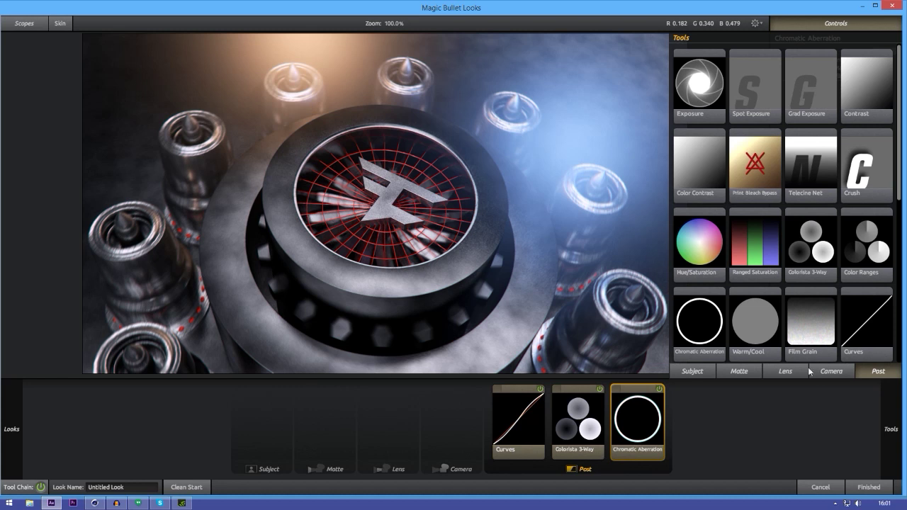
{"action": "left_click", "coordinate": [824, 377]}
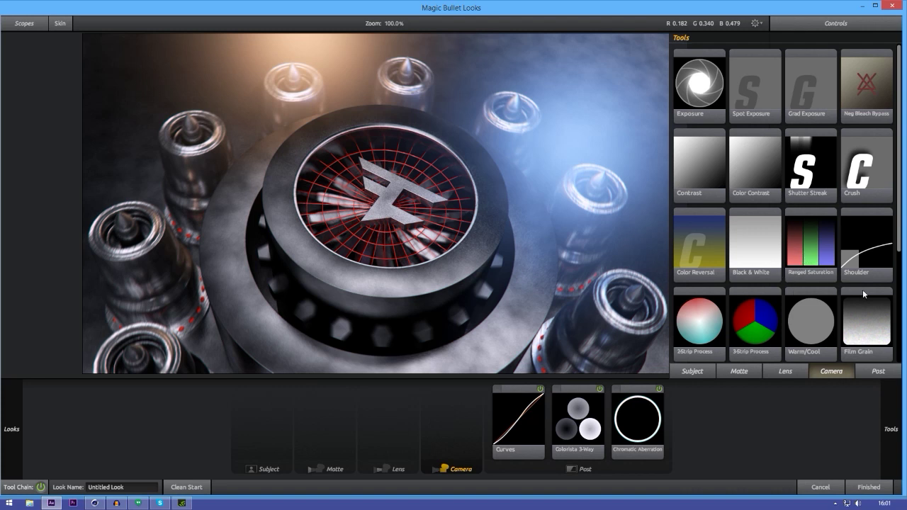
{"action": "left_click", "coordinate": [784, 364]}
{"action": "double_click", "coordinate": [863, 172]}
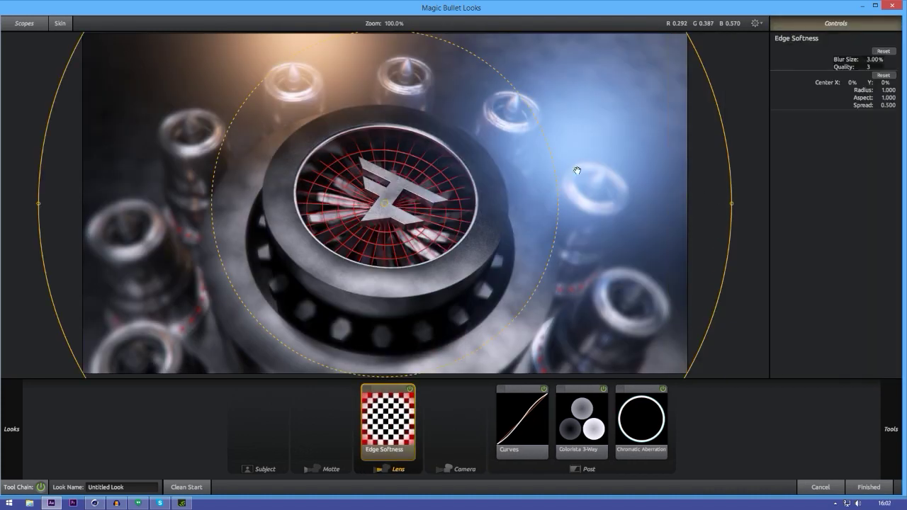
{"action": "left_click_drag", "start_coordinate": [553, 170], "coordinate": [486, 277]}
{"action": "left_click_drag", "start_coordinate": [863, 67], "coordinate": [869, 67]}
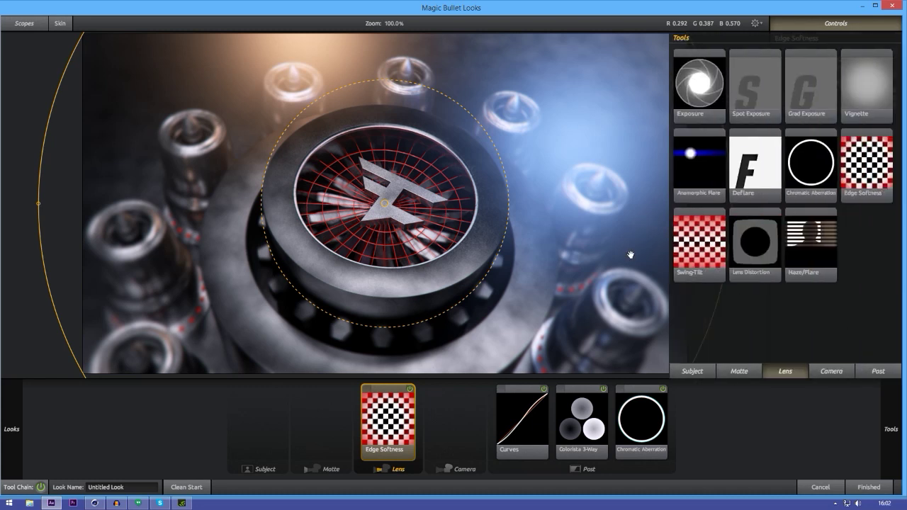
Step: Add a Vignette to the Lens stage and set its strength to 52.0%
{"action": "mouse_move", "coordinate": [900, 363]}
{"action": "double_click", "coordinate": [883, 104]}
{"action": "left_click_drag", "start_coordinate": [868, 99], "coordinate": [856, 99]}
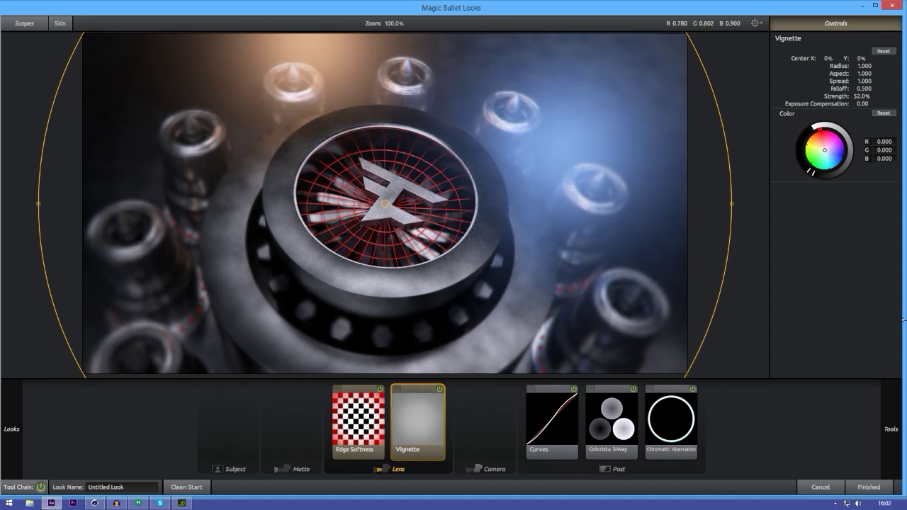
Step: Add Haze/Flare to the Lens stage with Matte Box Size 0.0%, Spillage 36.0% and a pinkish-purple tint
{"action": "mouse_move", "coordinate": [879, 245]}
{"action": "left_click_drag", "start_coordinate": [799, 252], "coordinate": [756, 251]}
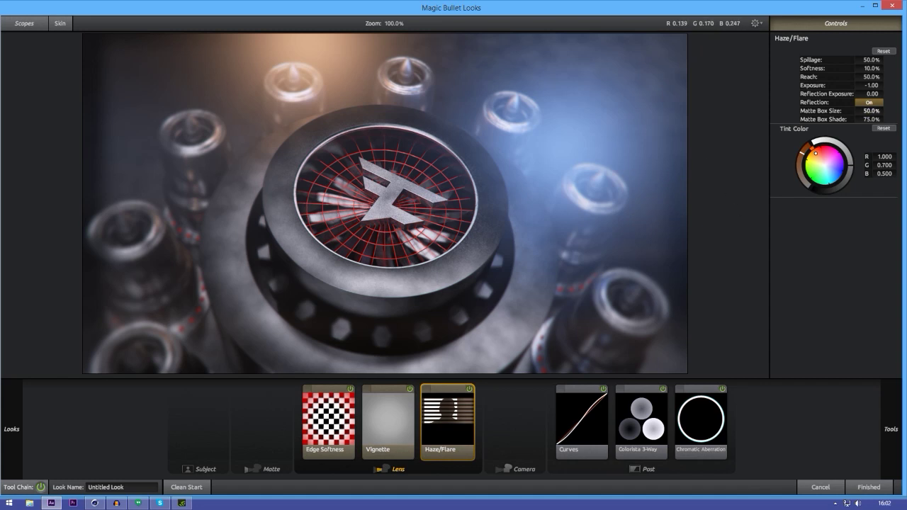
{"action": "left_click_drag", "start_coordinate": [871, 110], "coordinate": [836, 111]}
{"action": "left_click_drag", "start_coordinate": [871, 60], "coordinate": [861, 60]}
{"action": "left_click_drag", "start_coordinate": [833, 157], "coordinate": [834, 156]}
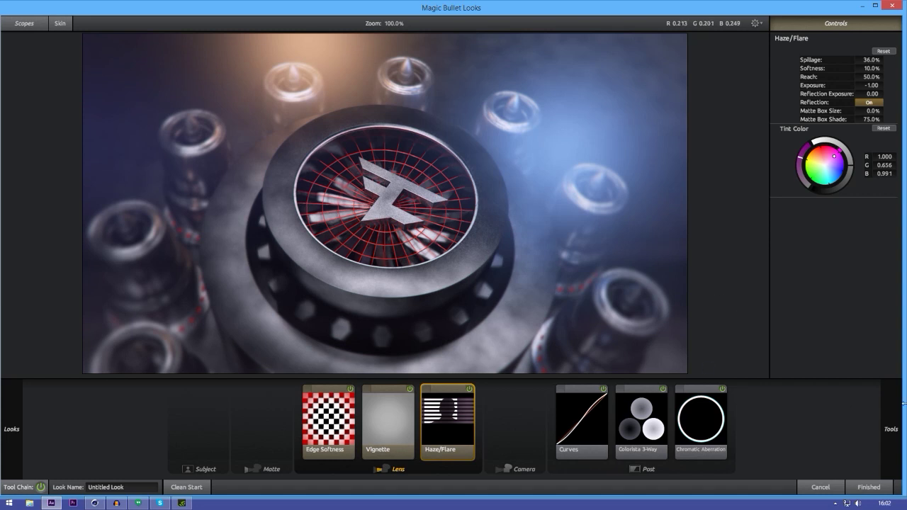
Step: Add an Anamorphic Flare to the Lens stage with a lighter blue color, threshold 0.630 and boost -0.50
{"action": "mouse_move", "coordinate": [890, 368]}
{"action": "left_click_drag", "start_coordinate": [715, 178], "coordinate": [425, 228]}
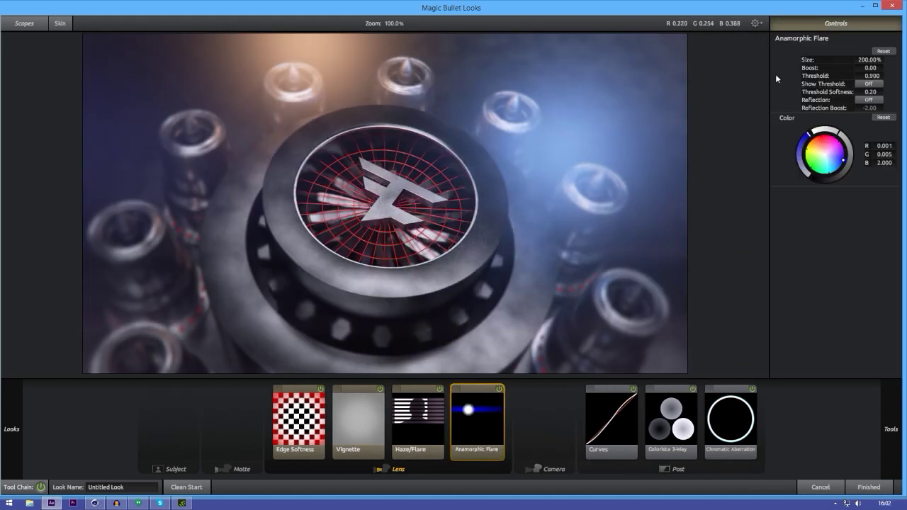
{"action": "left_click_drag", "start_coordinate": [824, 137], "coordinate": [839, 164]}
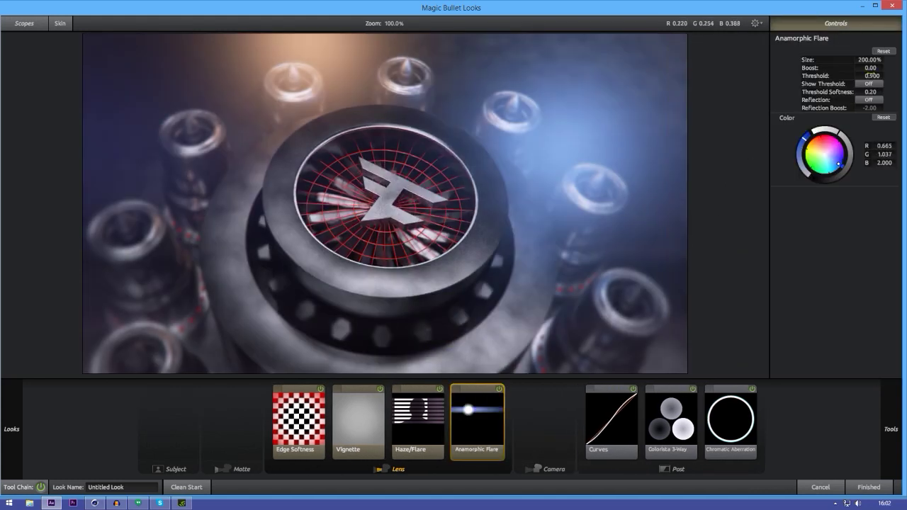
{"action": "left_click_drag", "start_coordinate": [871, 76], "coordinate": [862, 76]}
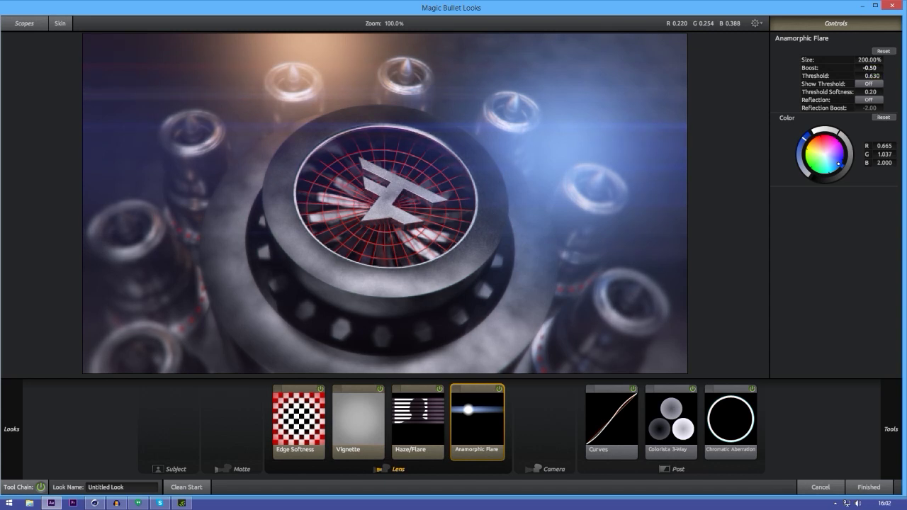
Step: Add two Diffusion tools to the Matte stage and tint the second one blue
{"action": "mouse_move", "coordinate": [902, 160]}
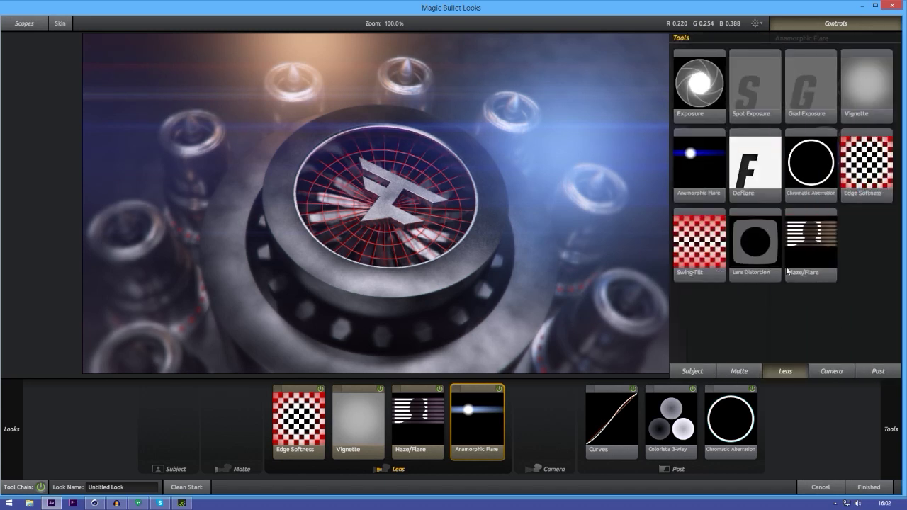
{"action": "left_click", "coordinate": [741, 370]}
{"action": "left_click_drag", "start_coordinate": [861, 106], "coordinate": [568, 194]}
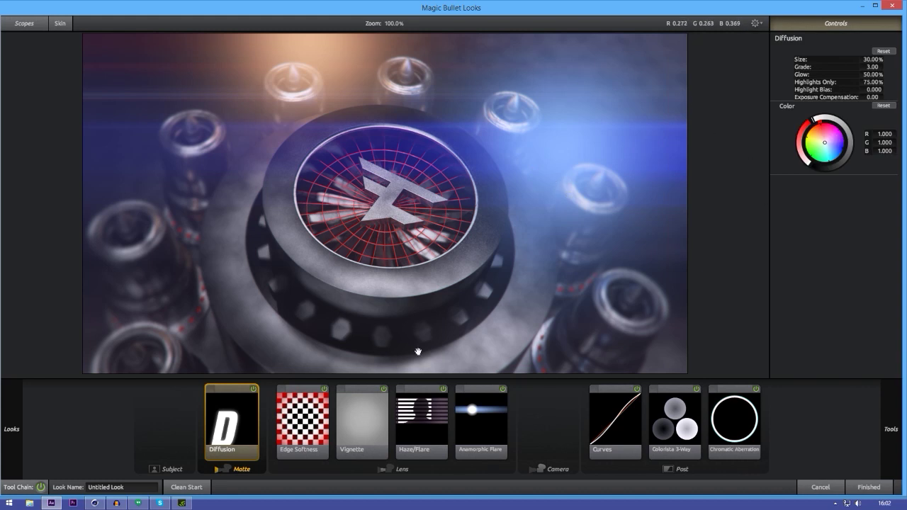
{"action": "mouse_move", "coordinate": [899, 382]}
{"action": "double_click", "coordinate": [850, 85]}
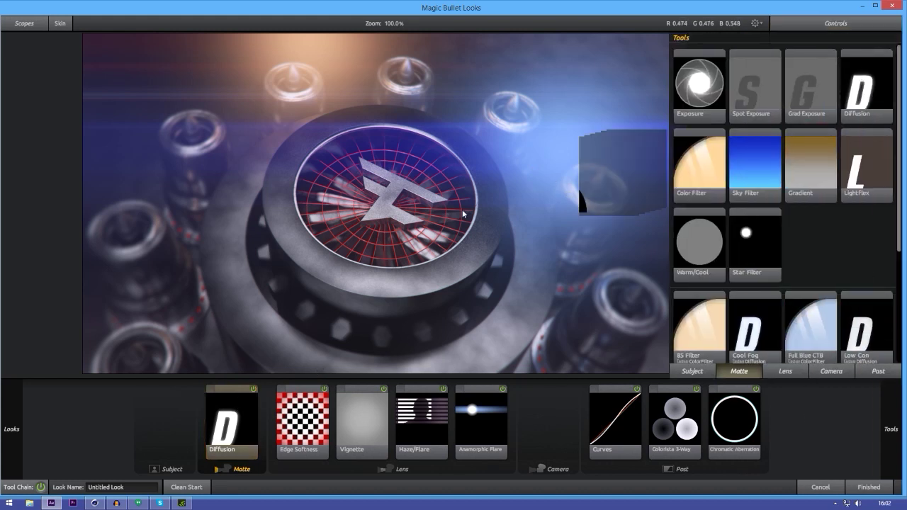
{"action": "left_click_drag", "start_coordinate": [834, 143], "coordinate": [840, 145]}
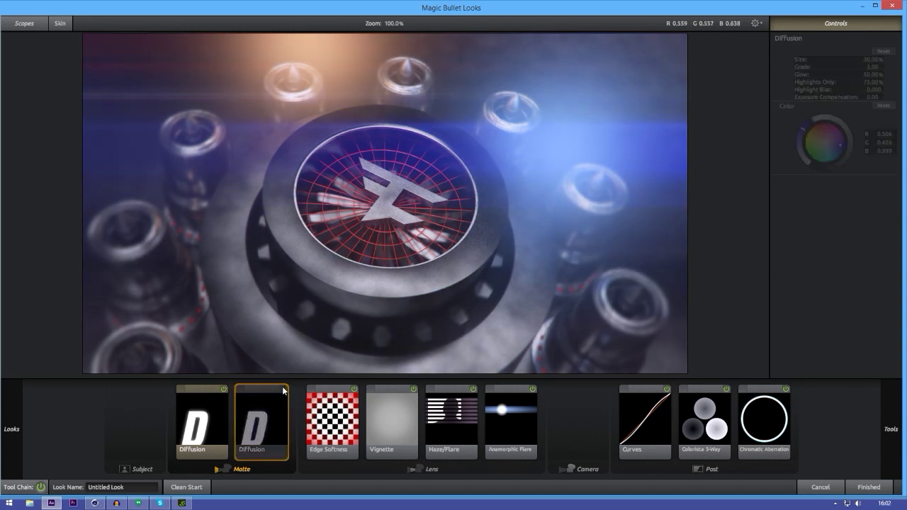
Step: Add Pop to the Subject stage and set its Pop amount to +64.0%
{"action": "mouse_move", "coordinate": [885, 397]}
{"action": "left_click", "coordinate": [733, 370]}
{"action": "scroll", "coordinate": [784, 286], "scroll_direction": "up", "scroll_amount": 3}
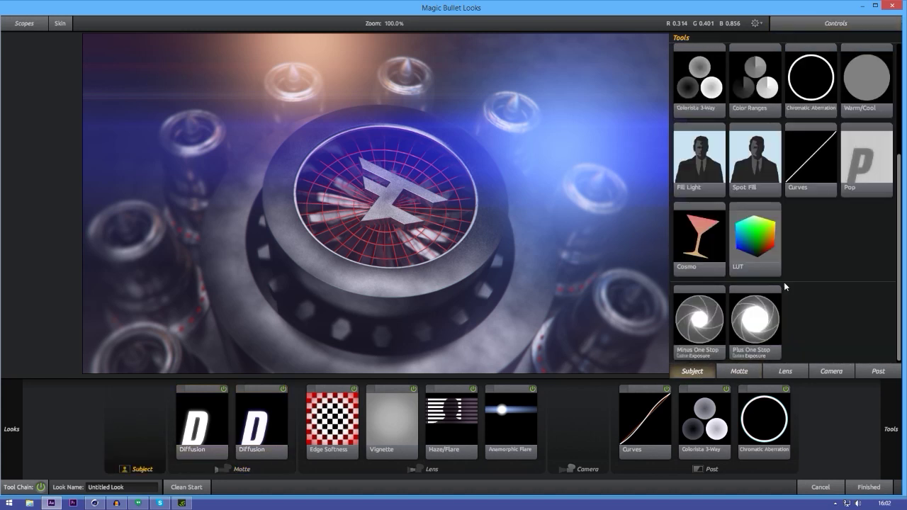
{"action": "left_click_drag", "start_coordinate": [841, 174], "coordinate": [134, 422]}
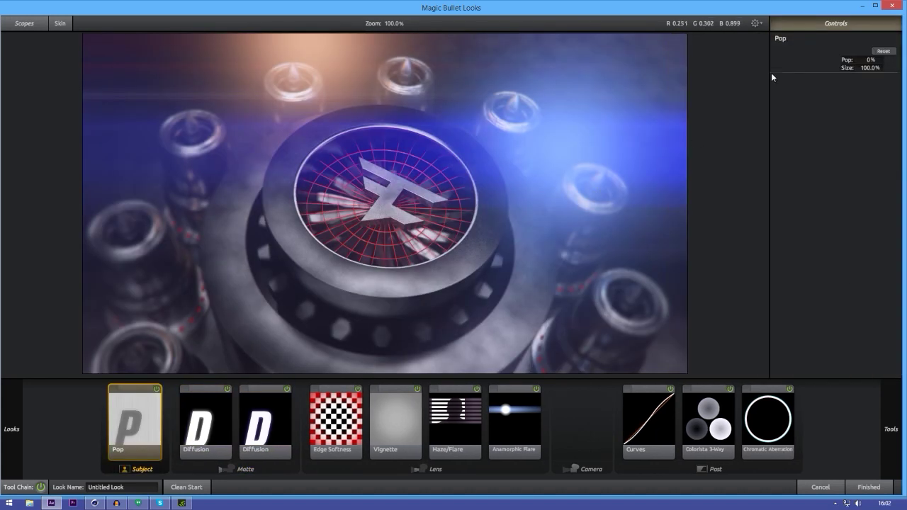
{"action": "left_click_drag", "start_coordinate": [870, 60], "coordinate": [890, 60]}
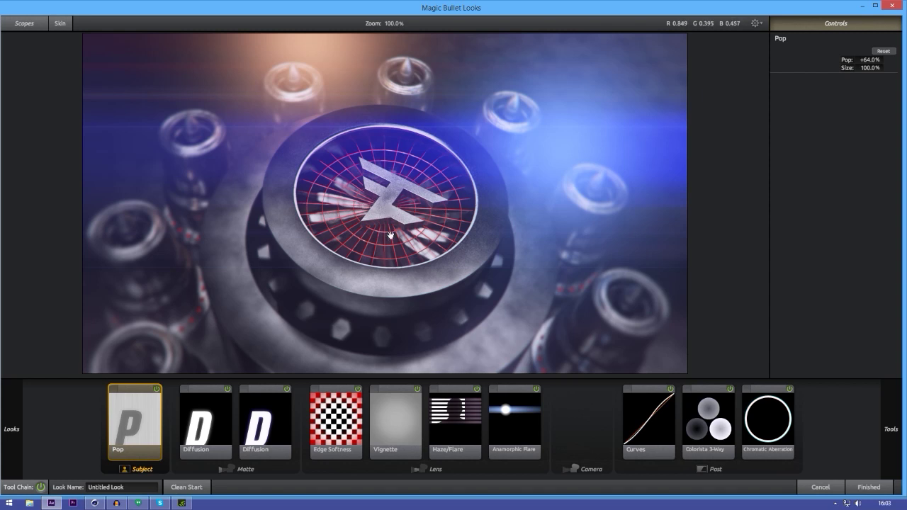
Step: Check the sharpened logo edges up close and return the preview zoom to 100%
{"action": "scroll", "coordinate": [402, 224], "scroll_direction": "up", "scroll_amount": 15}
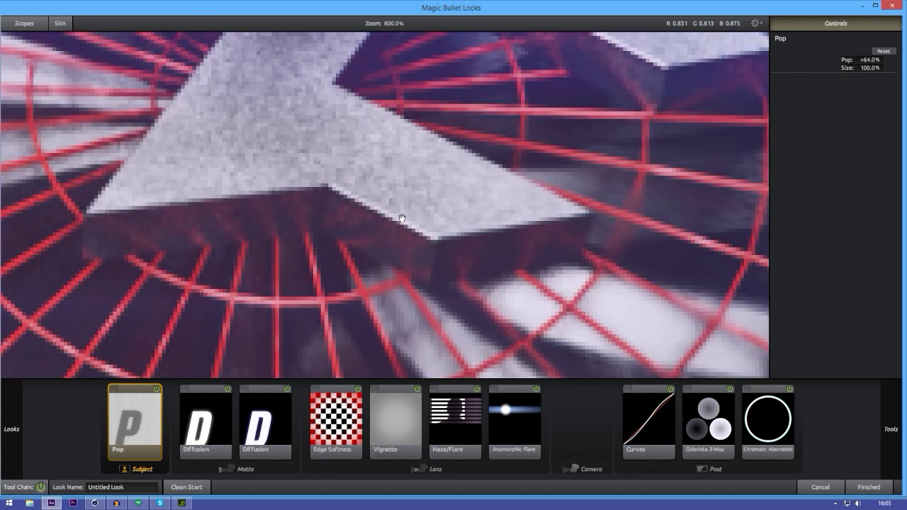
{"action": "scroll", "coordinate": [384, 253], "scroll_direction": "down", "scroll_amount": 5}
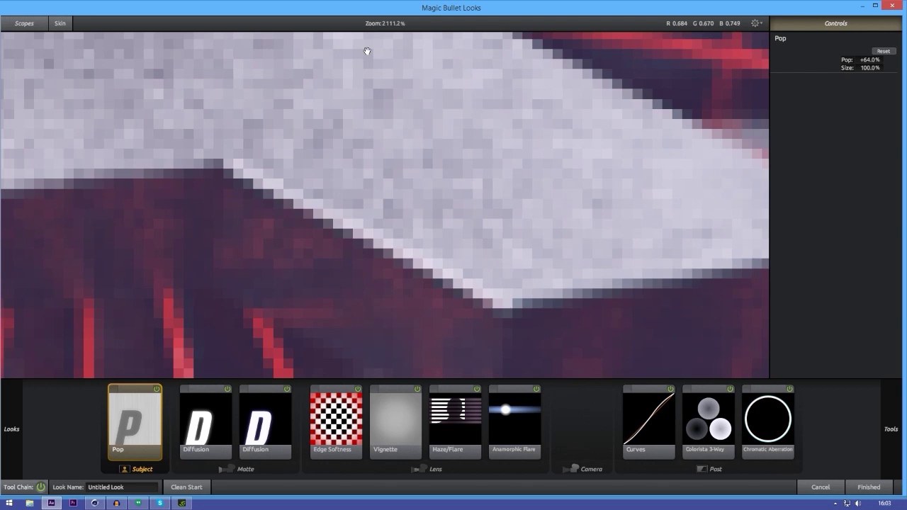
{"action": "left_click", "coordinate": [388, 24]}
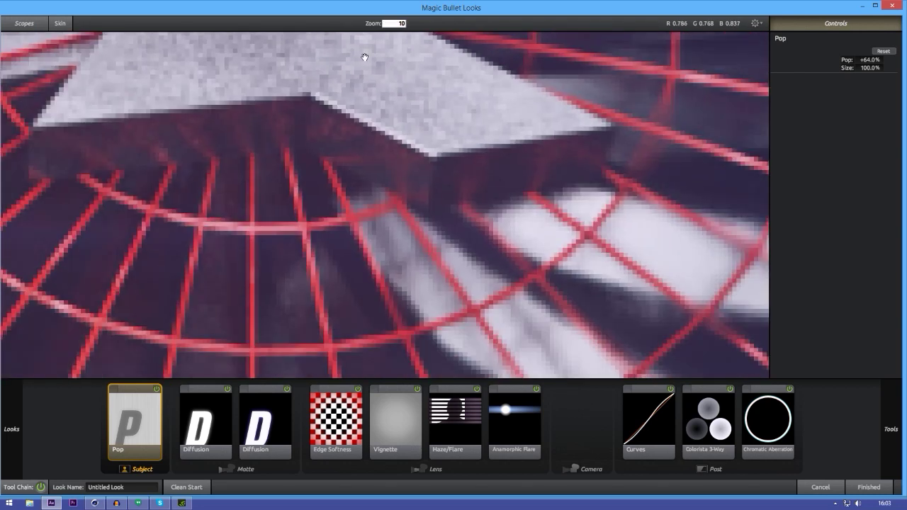
{"action": "type", "text": "100"}
{"action": "key", "text": "Return"}
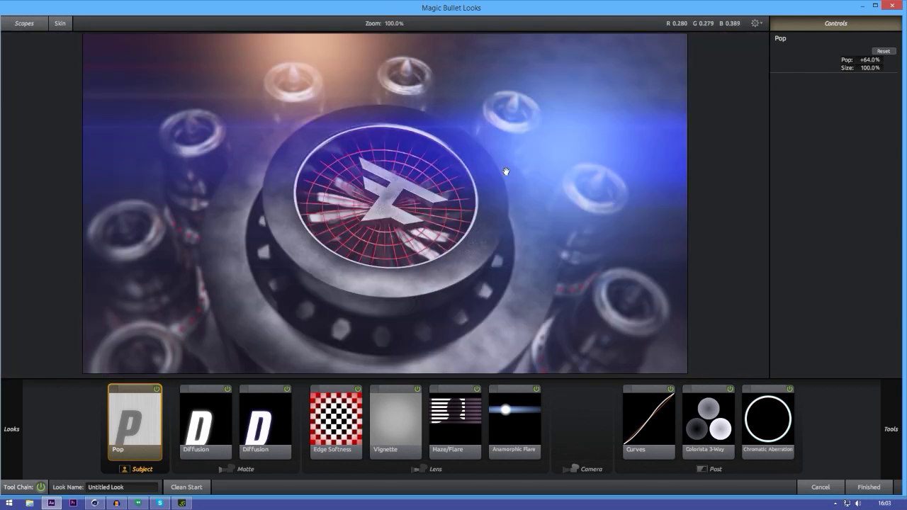
Step: Add an S Curve tool to the end of the Post stage
{"action": "mouse_move", "coordinate": [903, 404]}
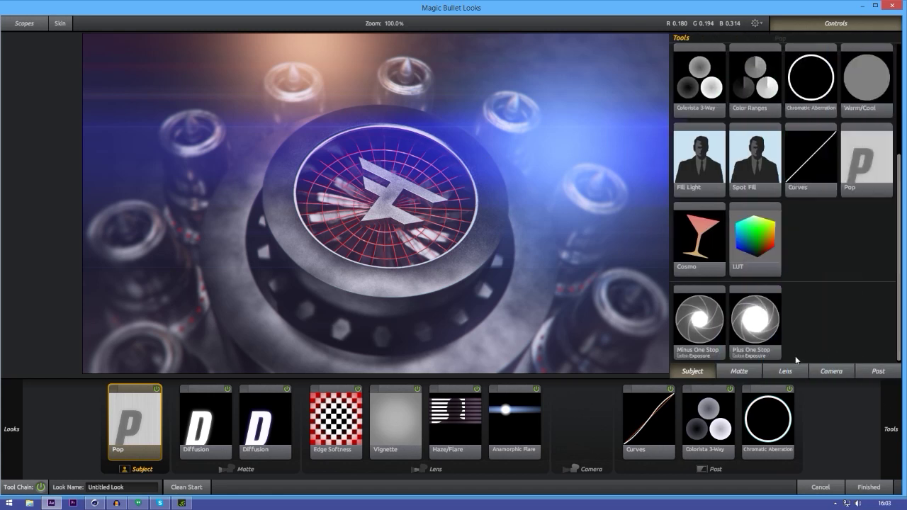
{"action": "left_click", "coordinate": [865, 376]}
{"action": "double_click", "coordinate": [693, 251]}
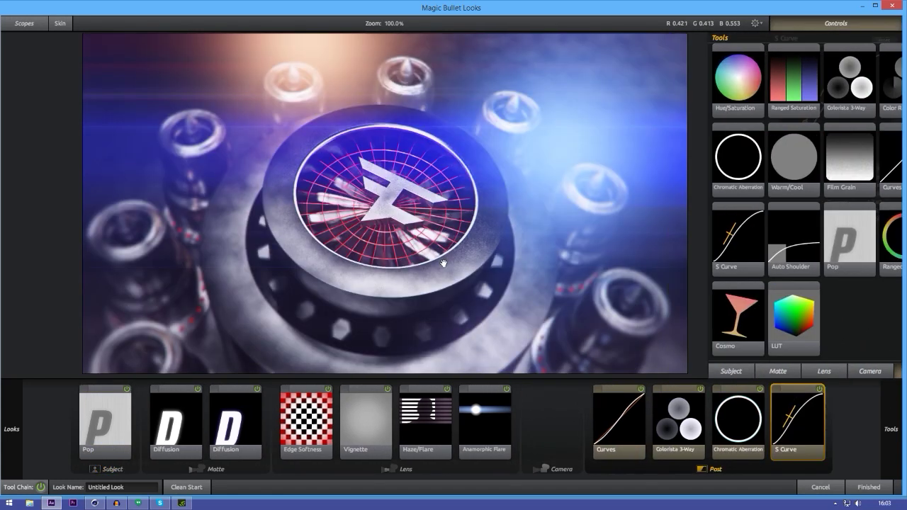
Step: Try Hue/Saturation in the Post stage with saturation at 0.0% and 74.0%, and remove the tool
{"action": "mouse_move", "coordinate": [904, 396]}
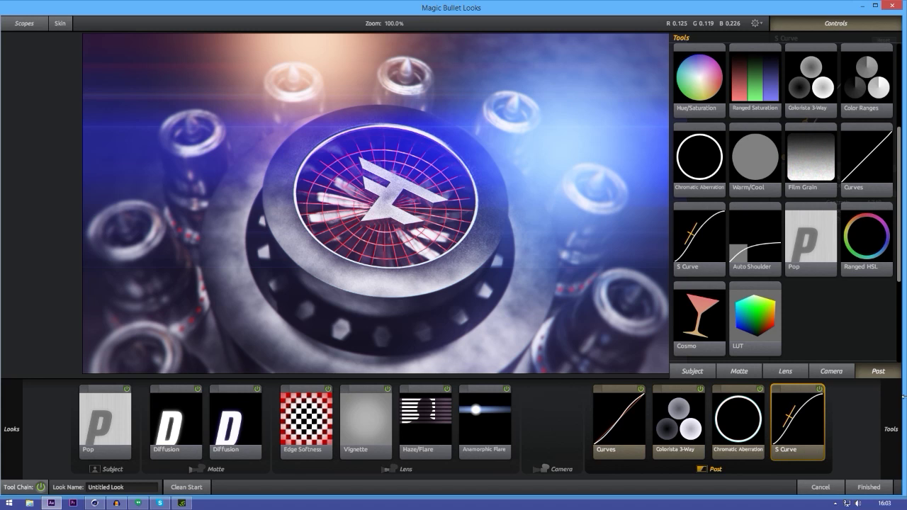
{"action": "scroll", "coordinate": [844, 301], "scroll_direction": "up", "scroll_amount": 3}
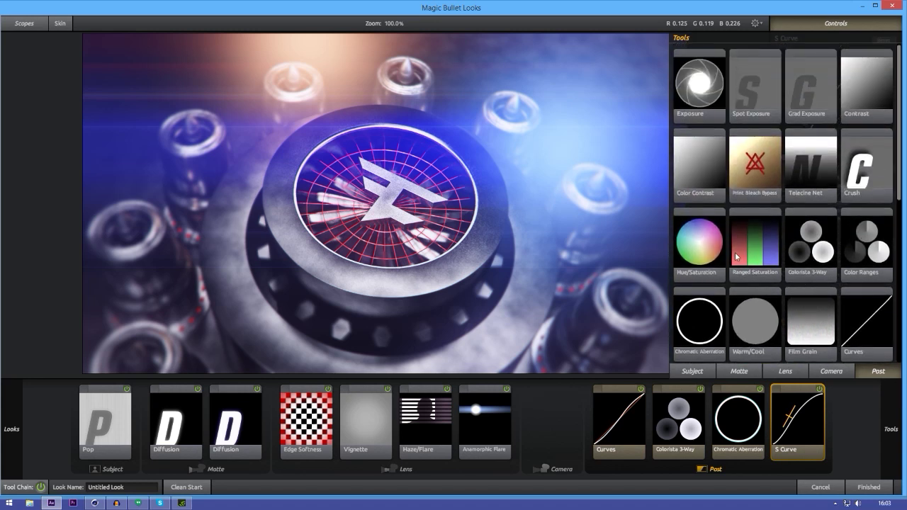
{"action": "double_click", "coordinate": [699, 241]}
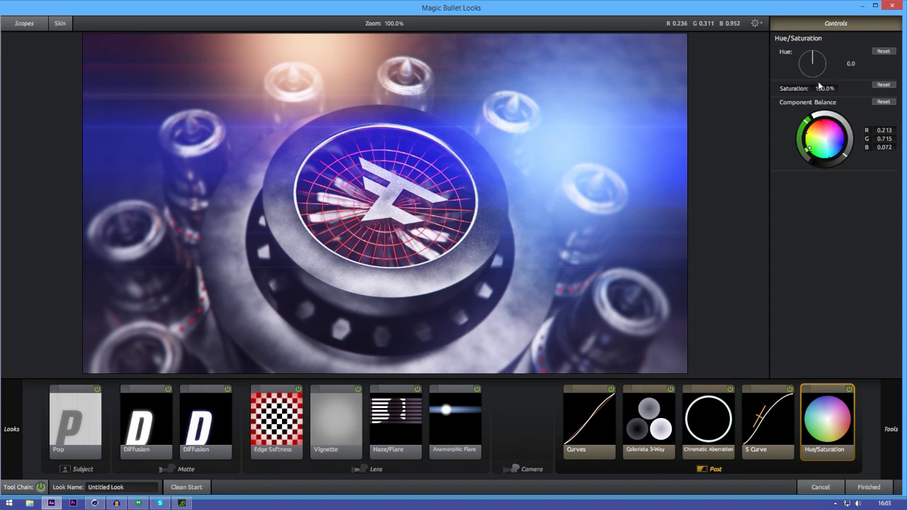
{"action": "left_click_drag", "start_coordinate": [824, 89], "coordinate": [833, 89]}
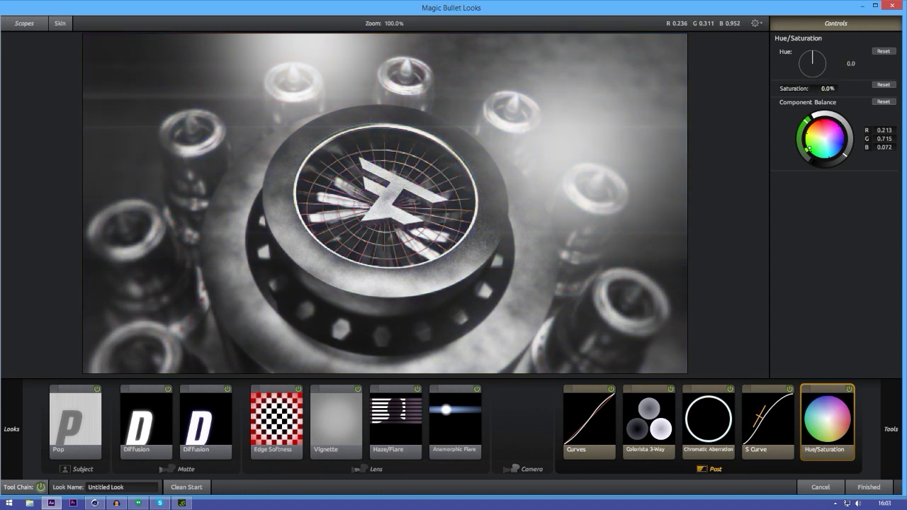
{"action": "left_click_drag", "start_coordinate": [826, 88], "coordinate": [844, 89]}
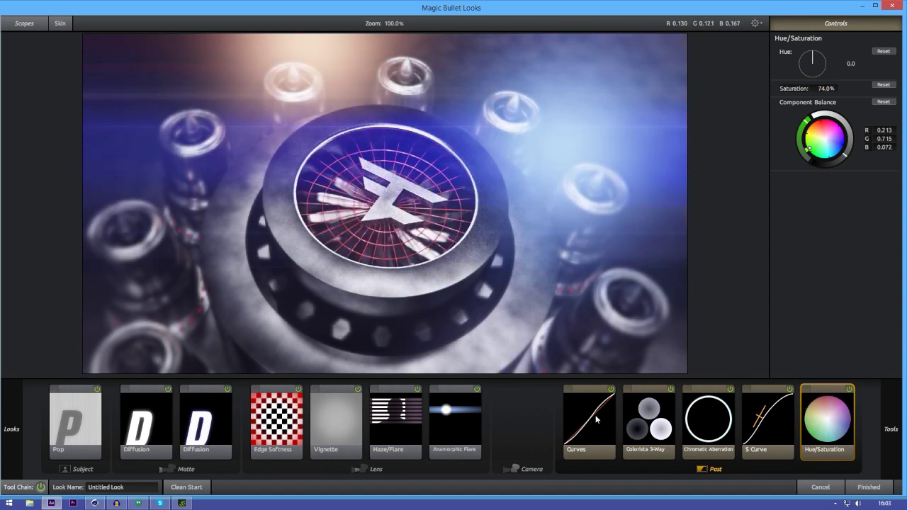
{"action": "key", "text": "Delete"}
Step: Accept the finished look for the cc adjustment layer, return to the composition and deselect the layer
{"action": "mouse_move", "coordinate": [886, 397]}
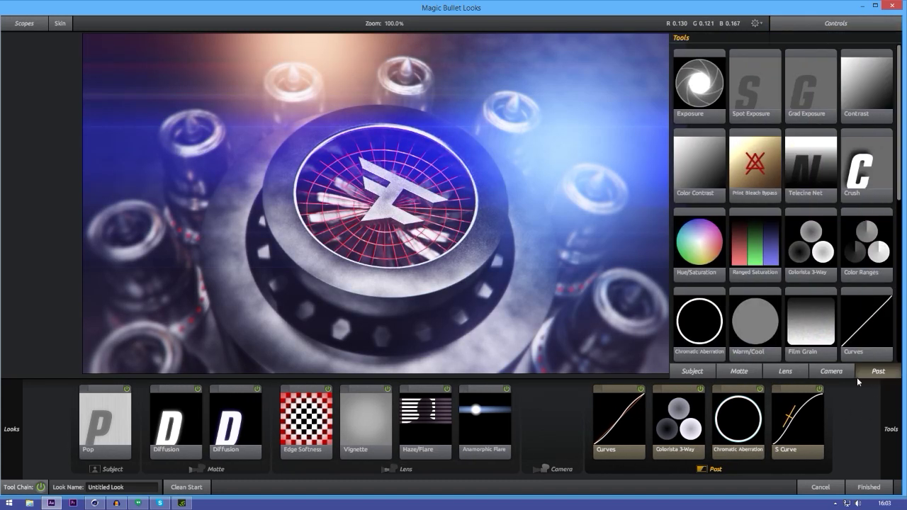
{"action": "left_click", "coordinate": [868, 487]}
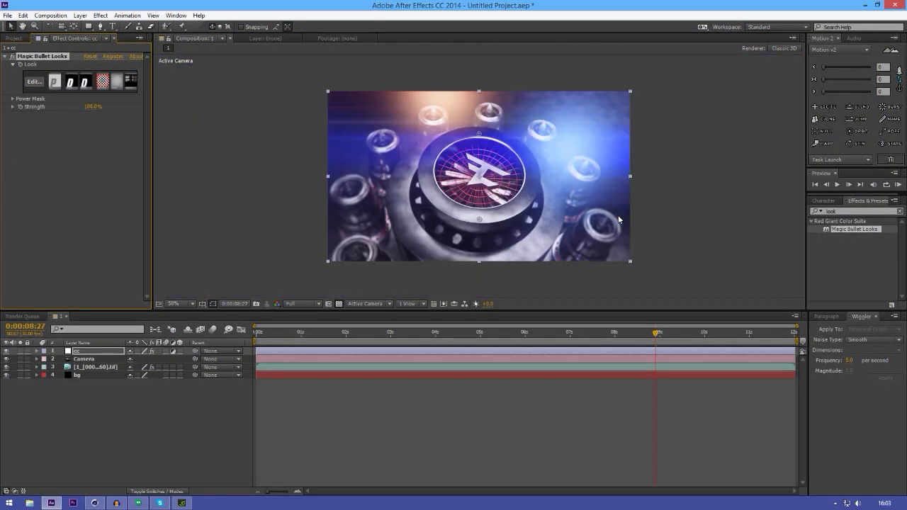
{"action": "left_click", "coordinate": [695, 211]}
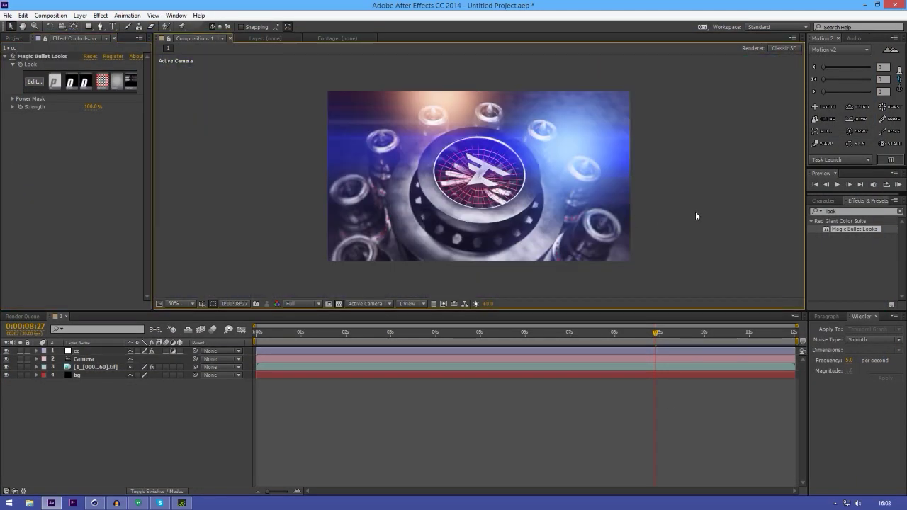
Step: Examine the graded logo frame closely in the composition view and return to the 50% view
{"action": "right_click", "coordinate": [687, 212]}
{"action": "left_click", "coordinate": [695, 192]}
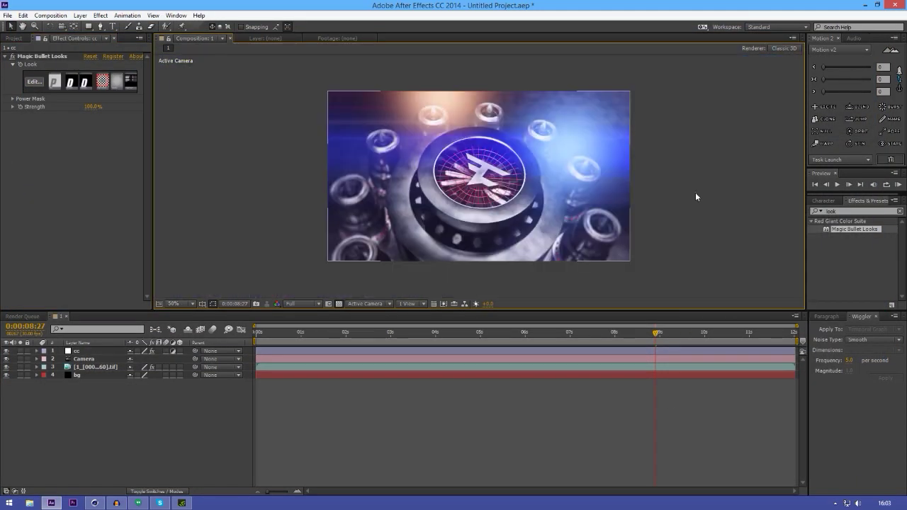
{"action": "scroll", "coordinate": [695, 192], "scroll_direction": "up", "scroll_amount": 2}
{"action": "scroll", "coordinate": [695, 192], "scroll_direction": "down", "scroll_amount": 2}
{"action": "scroll", "coordinate": [695, 192], "scroll_direction": "up", "scroll_amount": 2}
{"action": "scroll", "coordinate": [695, 192], "scroll_direction": "down", "scroll_amount": 2}
{"action": "scroll", "coordinate": [696, 192], "scroll_direction": "up", "scroll_amount": 2}
{"action": "key", "text": "comma"}
{"action": "key", "text": "comma"}
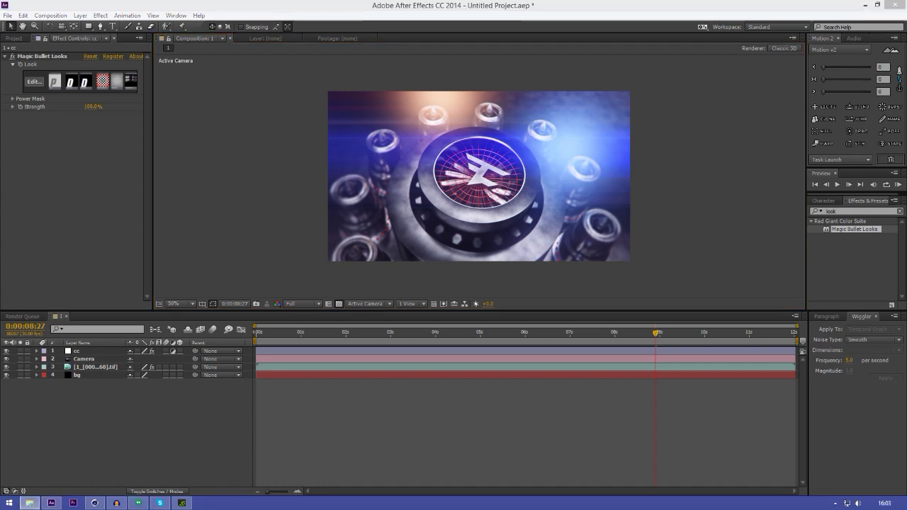
Step: Switch to File Explorer and open the Official Motion Pack '14 folder inside Graphics on the Data (F:) drive
{"action": "left_click", "coordinate": [29, 503]}
{"action": "double_click", "coordinate": [247, 291]}
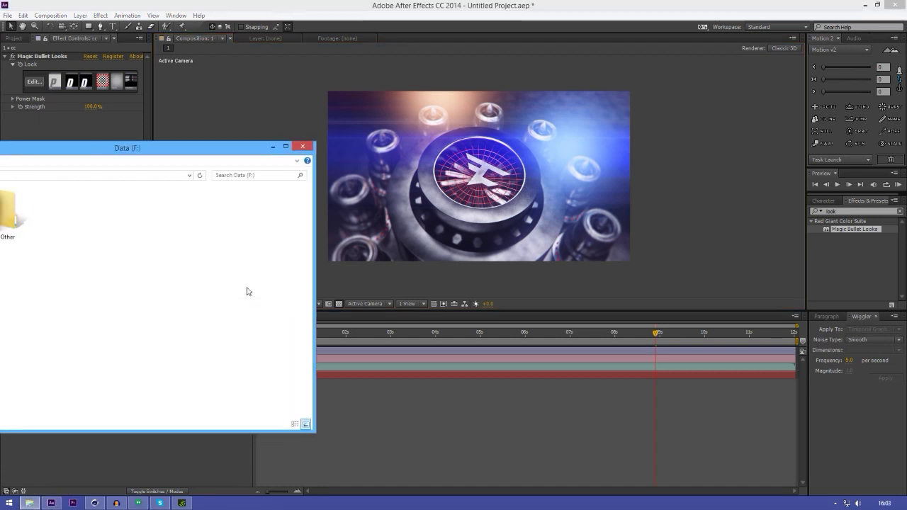
{"action": "left_click_drag", "start_coordinate": [75, 152], "coordinate": [338, 135]}
{"action": "double_click", "coordinate": [215, 199]}
{"action": "key", "text": "o"}
{"action": "key", "text": "f"}
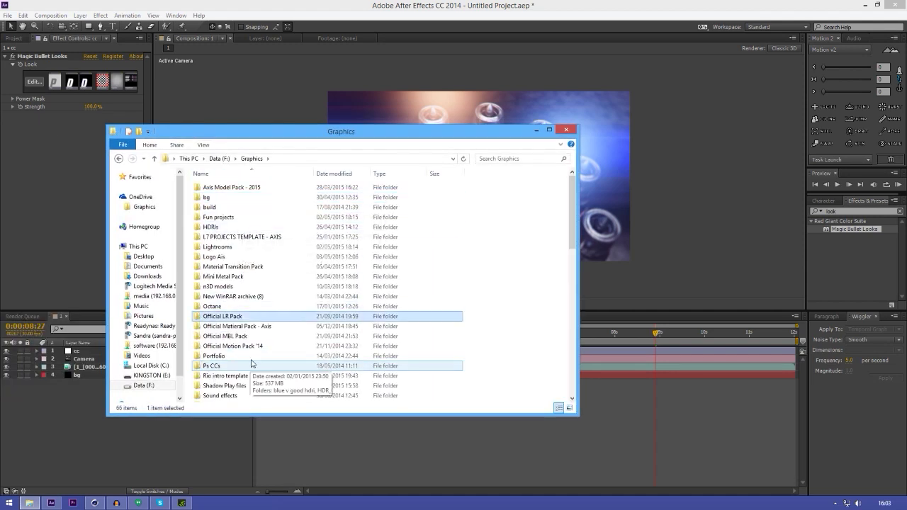
{"action": "key", "text": "Down"}
{"action": "key", "text": "Down"}
{"action": "key", "text": "Down"}
{"action": "key", "text": "Return"}
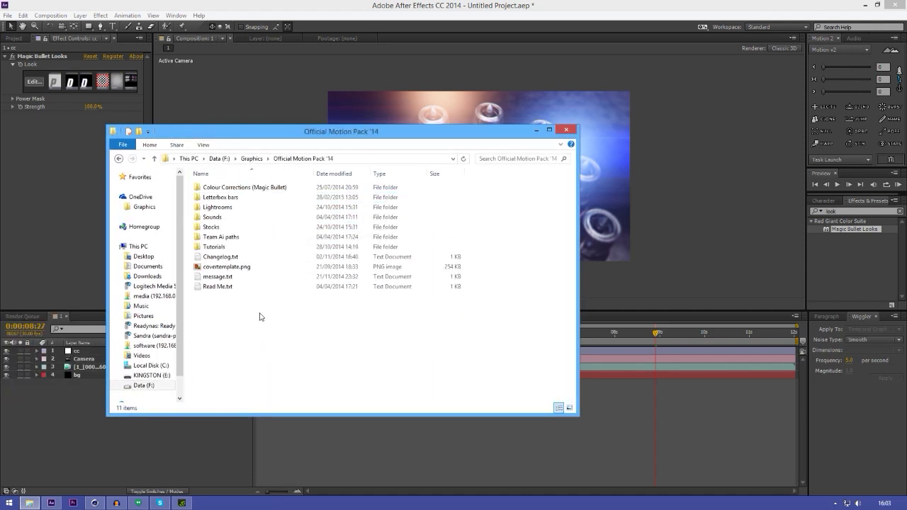
Step: Browse the Stocks folder and look through the video clips in its Particles subfolder
{"action": "double_click", "coordinate": [239, 227]}
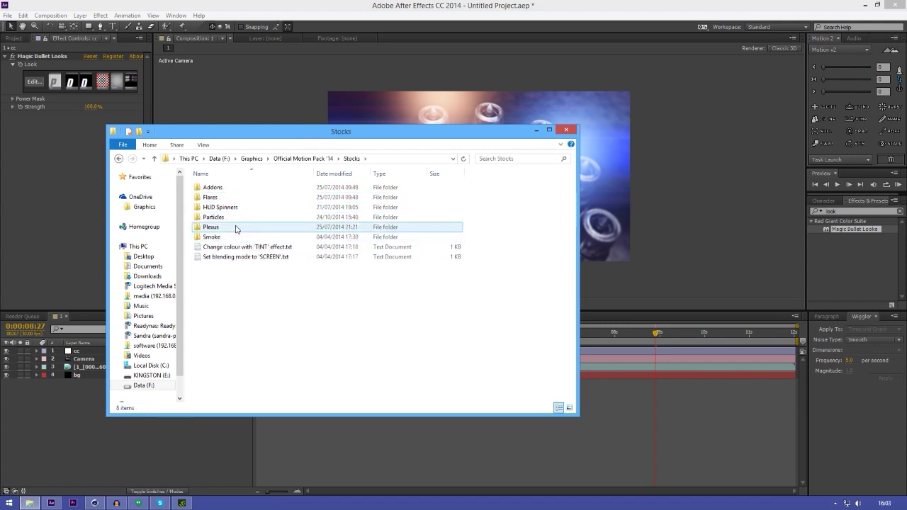
{"action": "left_click", "coordinate": [304, 158]}
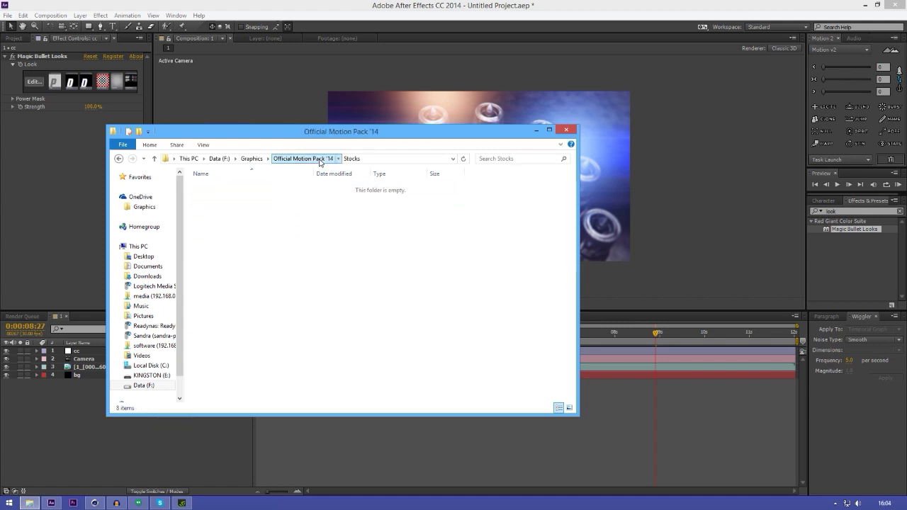
{"action": "double_click", "coordinate": [274, 228]}
{"action": "left_click", "coordinate": [275, 207]}
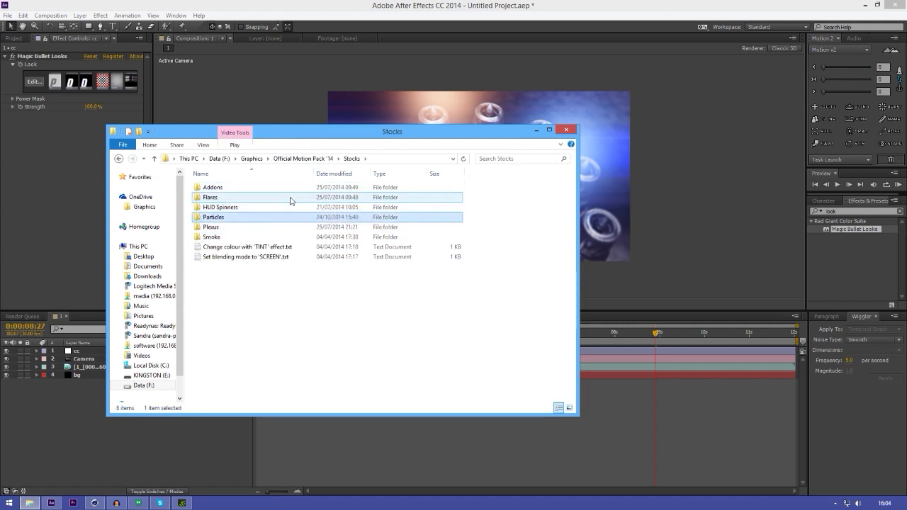
{"action": "double_click", "coordinate": [251, 219]}
{"action": "left_click_drag", "start_coordinate": [211, 258], "coordinate": [289, 173]}
{"action": "left_click_drag", "start_coordinate": [217, 242], "coordinate": [354, 190]}
{"action": "left_click", "coordinate": [367, 318]}
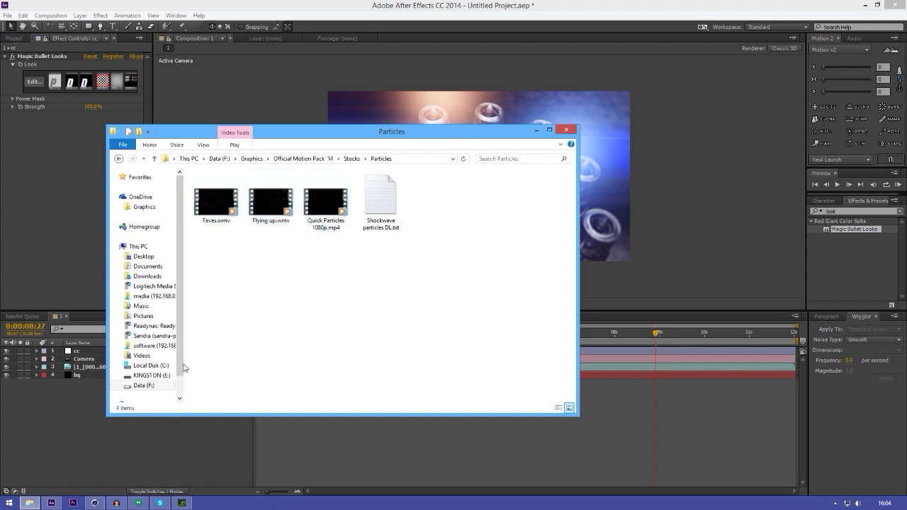
Step: Return to After Effects and add a new black solid directly above the Camera layer
{"action": "left_click", "coordinate": [58, 403]}
{"action": "left_click", "coordinate": [99, 360]}
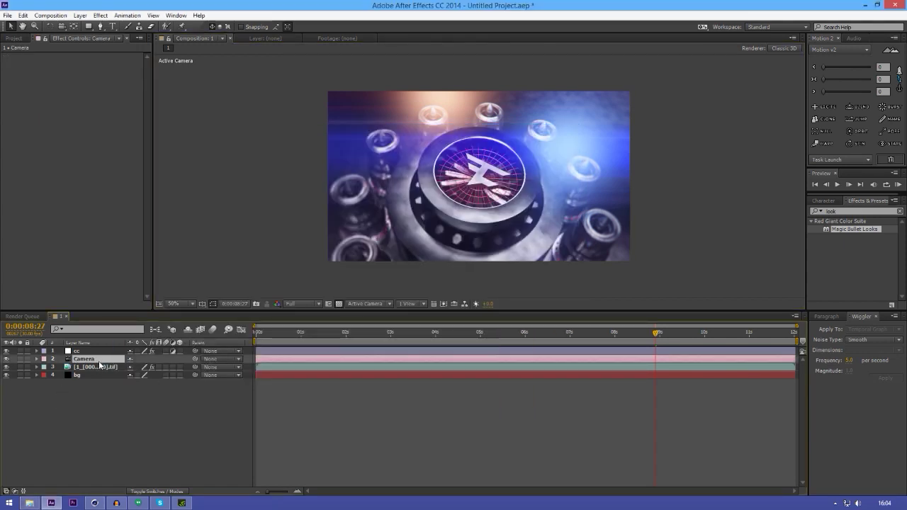
{"action": "key", "text": "ctrl+y"}
{"action": "key", "text": "Return"}
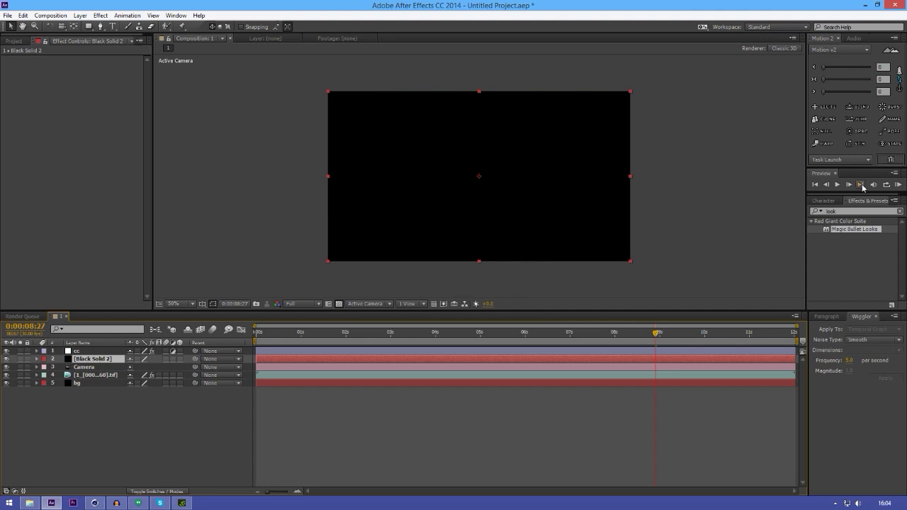
Step: Find Trapcode Particular and apply it to the new black solid
{"action": "left_click", "coordinate": [864, 210]}
{"action": "type", "text": "parti"}
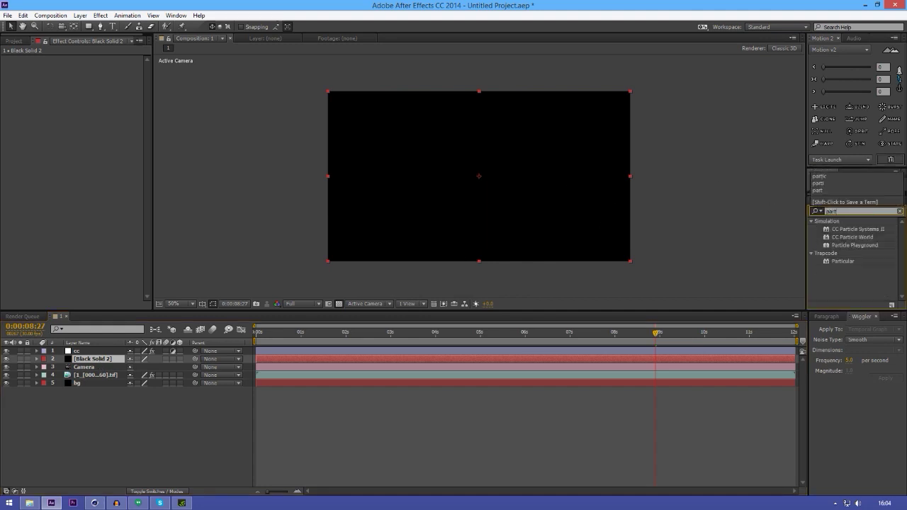
{"action": "left_click_drag", "start_coordinate": [845, 261], "coordinate": [93, 360]}
{"action": "left_click", "coordinate": [93, 368]}
{"action": "left_click", "coordinate": [94, 360]}
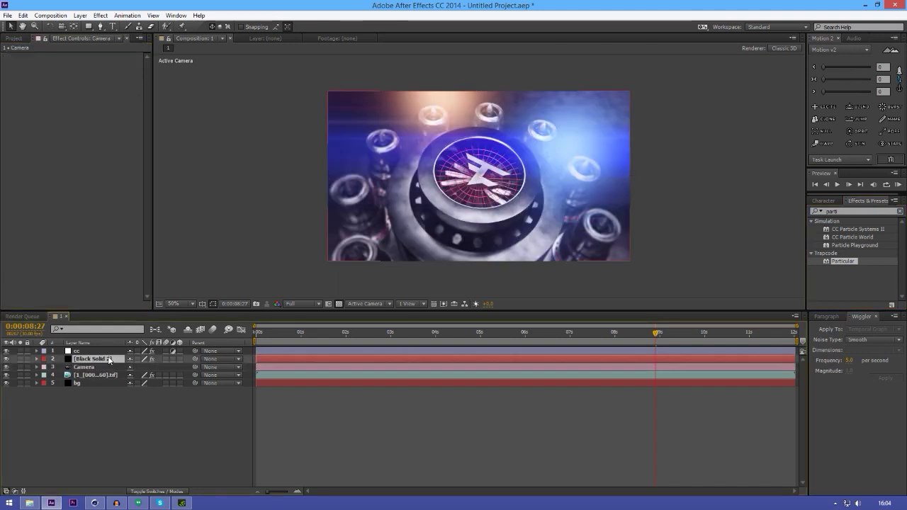
Step: Set Particular's emitter type to Box and move the emitter beyond the frame's upper-left corner, to about 42, -296
{"action": "left_click", "coordinate": [12, 75]}
{"action": "left_click", "coordinate": [108, 92]}
{"action": "left_click", "coordinate": [99, 109]}
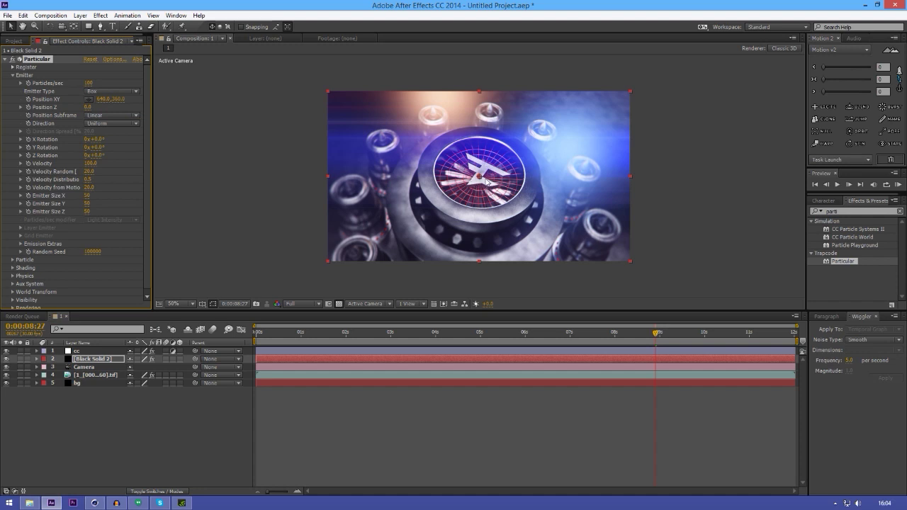
{"action": "left_click_drag", "start_coordinate": [480, 181], "coordinate": [339, 25]}
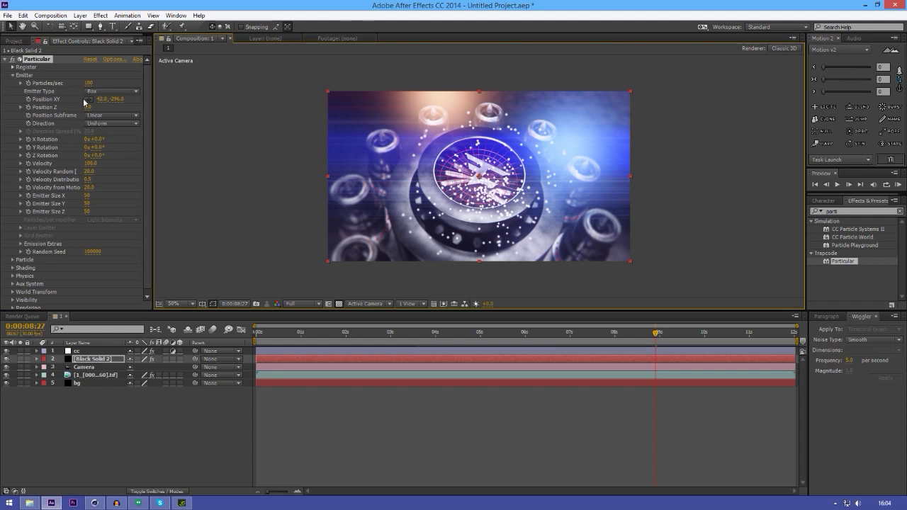
Step: Enlarge the emitter to about 1930 in X, 3890 in Y and 4840 in Z, and open the Particle settings
{"action": "left_click_drag", "start_coordinate": [87, 195], "coordinate": [165, 185]}
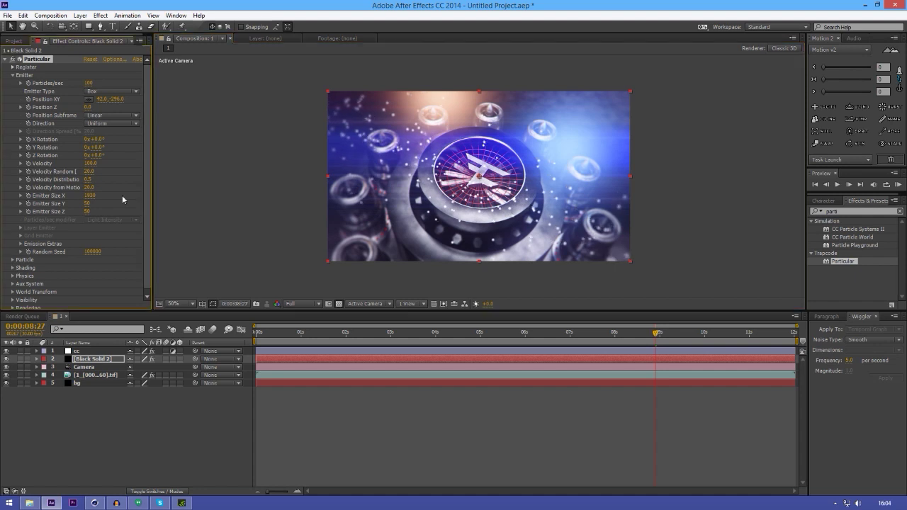
{"action": "left_click_drag", "start_coordinate": [88, 204], "coordinate": [199, 130]}
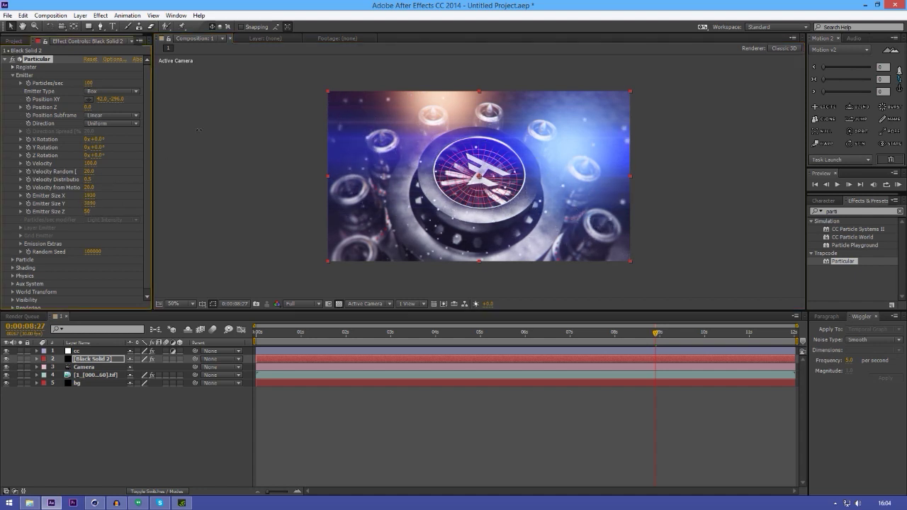
{"action": "left_click_drag", "start_coordinate": [86, 211], "coordinate": [296, 191]}
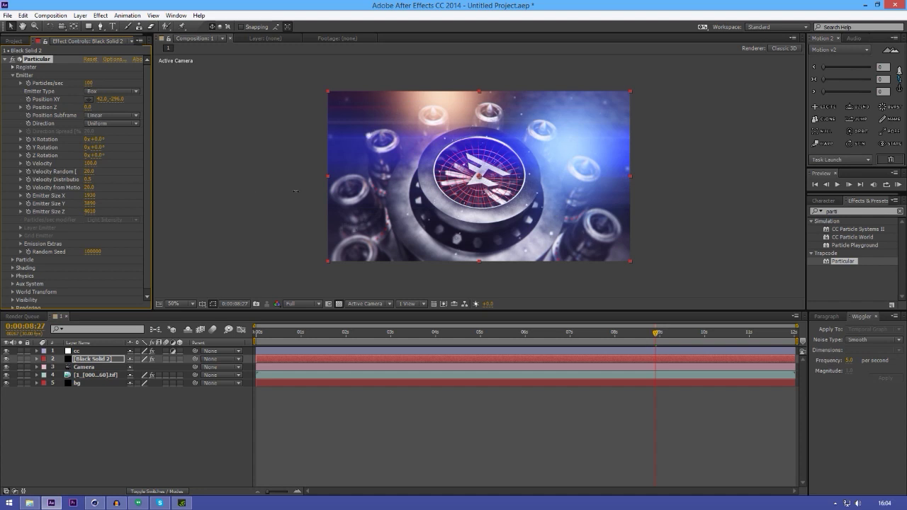
{"action": "left_click", "coordinate": [14, 260]}
{"action": "scroll", "coordinate": [21, 271], "scroll_direction": "down", "scroll_amount": 5}
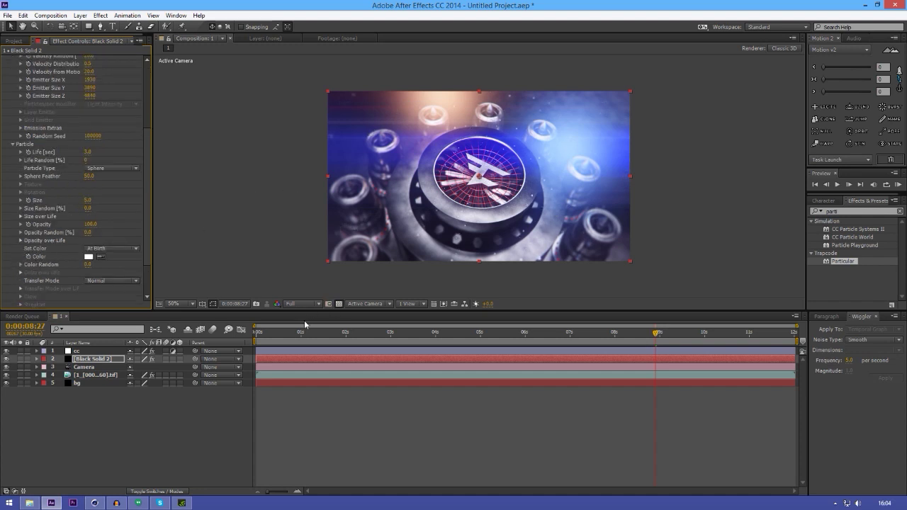
Step: Shift the particle solid earlier in time, extend its end past the composition's end, and check frames at about 3 and 6 seconds
{"action": "left_click_drag", "start_coordinate": [357, 335], "coordinate": [256, 333]}
{"action": "left_click_drag", "start_coordinate": [507, 359], "coordinate": [303, 359]}
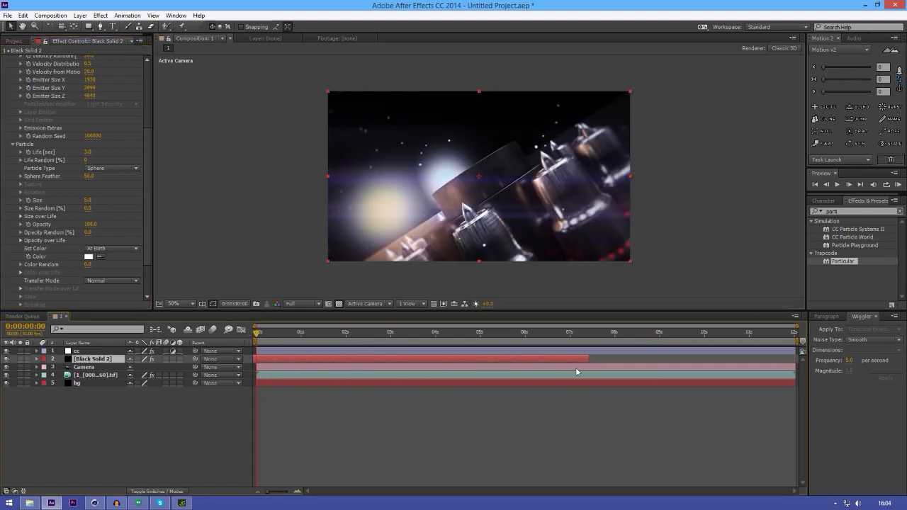
{"action": "left_click_drag", "start_coordinate": [594, 359], "coordinate": [815, 361]}
{"action": "left_click_drag", "start_coordinate": [275, 333], "coordinate": [393, 333]}
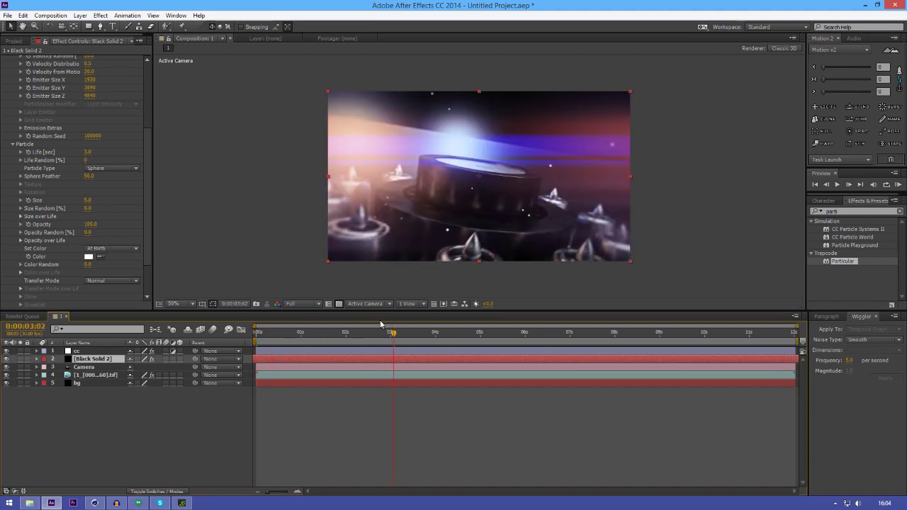
{"action": "left_click", "coordinate": [556, 333]}
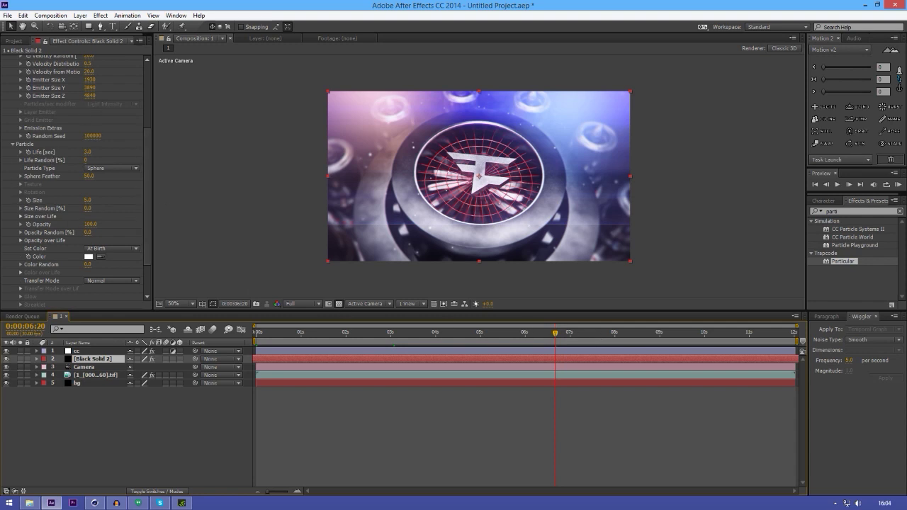
Step: Shape the particles' Opacity over Life curve to fade in at birth and fade out at the end of life
{"action": "left_click", "coordinate": [21, 241]}
{"action": "left_click_drag", "start_coordinate": [151, 267], "coordinate": [196, 267]}
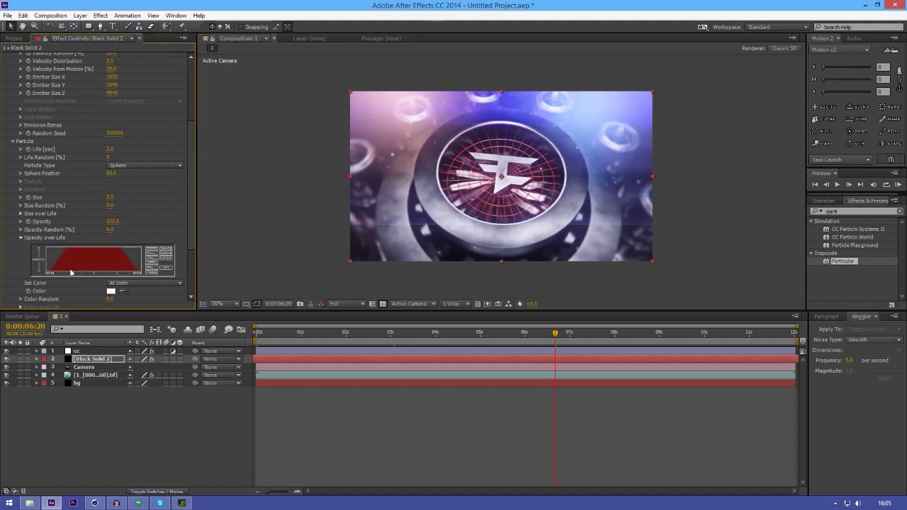
{"action": "left_click", "coordinate": [22, 238]}
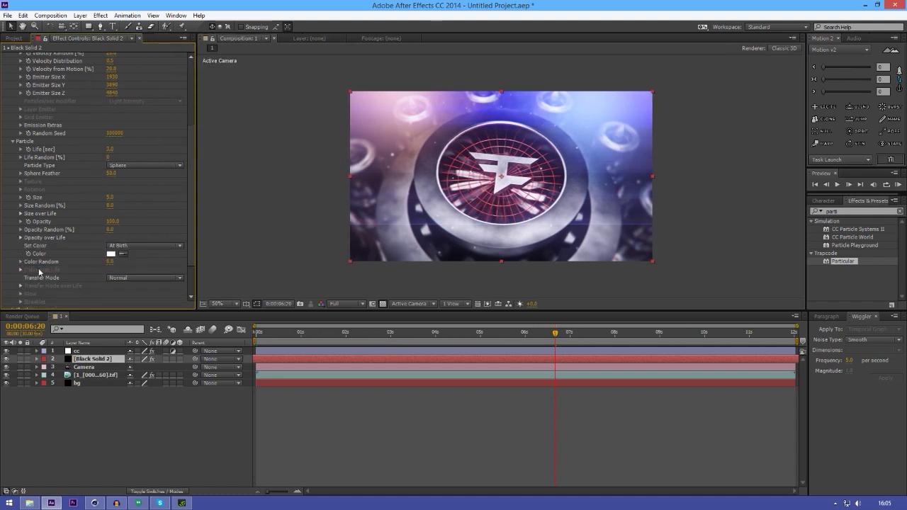
{"action": "left_click", "coordinate": [13, 141]}
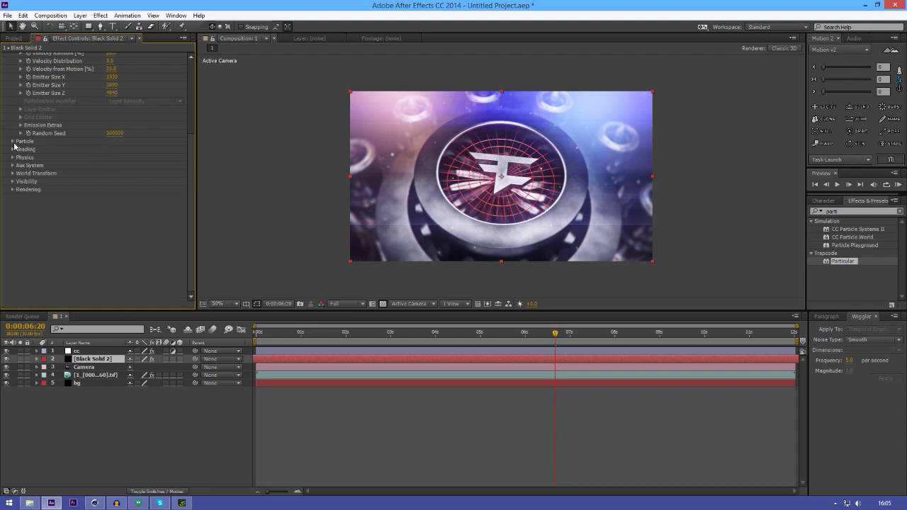
Step: Turn on Particular's motion blur in the Rendering settings, with type Subframe Sample and Levels 15, and deselect the layer
{"action": "scroll", "coordinate": [24, 282], "scroll_direction": "up", "scroll_amount": 3}
{"action": "left_click", "coordinate": [12, 307]}
{"action": "scroll", "coordinate": [85, 213], "scroll_direction": "down", "scroll_amount": 3}
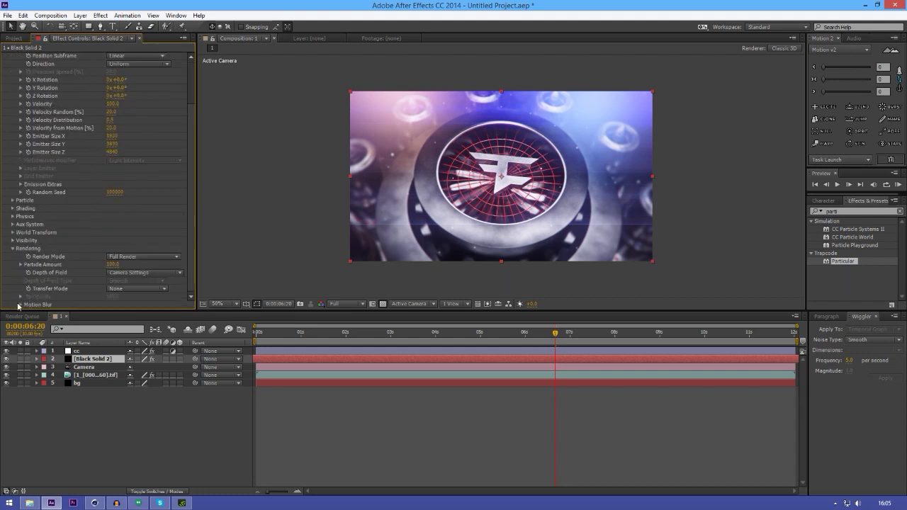
{"action": "left_click", "coordinate": [151, 249]}
{"action": "left_click", "coordinate": [148, 280]}
{"action": "left_click", "coordinate": [148, 273]}
{"action": "left_click", "coordinate": [146, 294]}
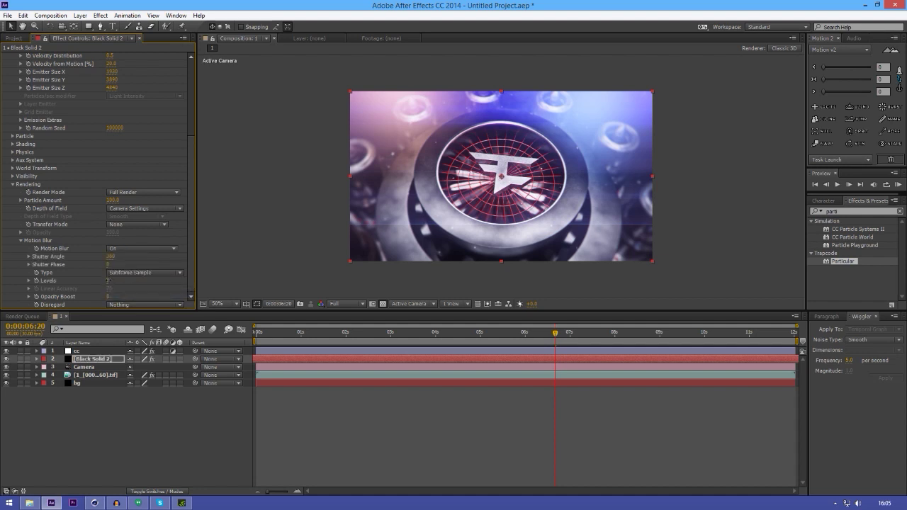
{"action": "key", "text": "Return"}
{"action": "left_click", "coordinate": [437, 419]}
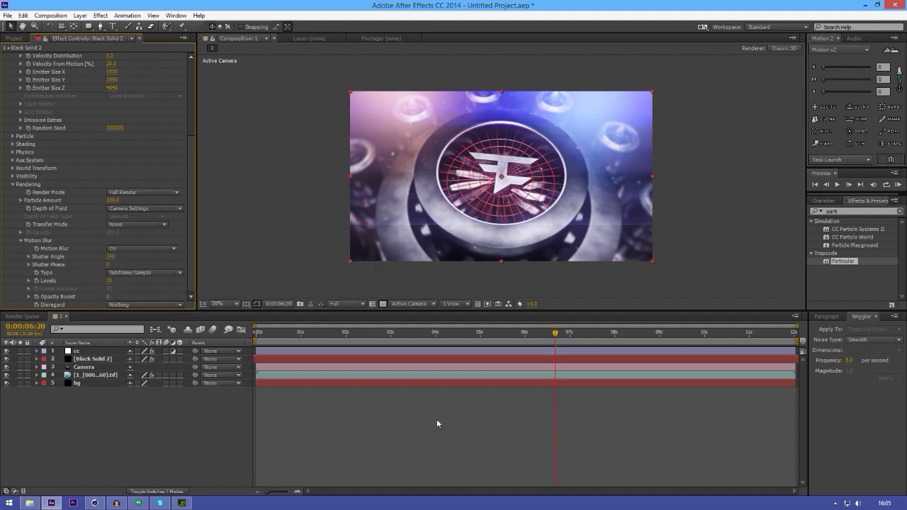
Step: Check the particles between about 7 and 10 seconds and preview the playback at 100% zoom
{"action": "left_click", "coordinate": [594, 333]}
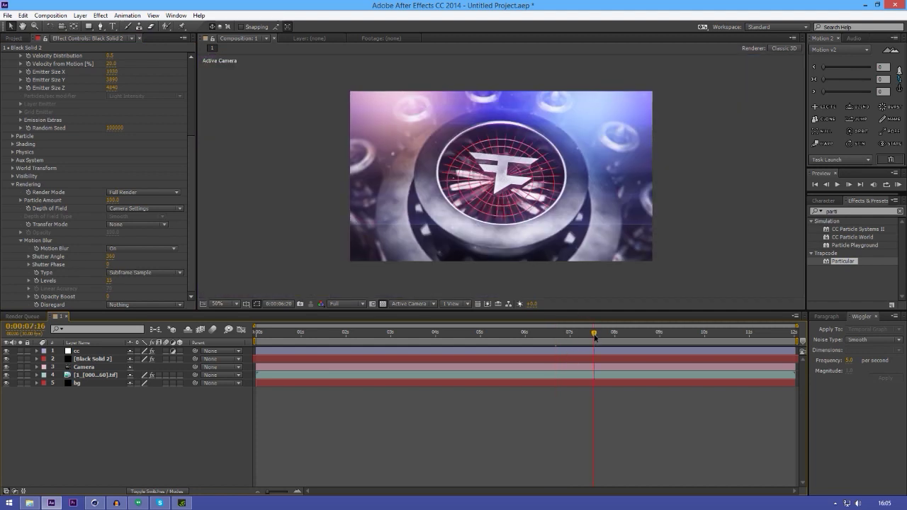
{"action": "left_click", "coordinate": [633, 334]}
{"action": "left_click_drag", "start_coordinate": [668, 330], "coordinate": [706, 332]}
{"action": "key", "text": "period"}
{"action": "key", "text": "period"}
{"action": "scroll", "coordinate": [635, 251], "scroll_direction": "down", "scroll_amount": 2}
{"action": "scroll", "coordinate": [634, 252], "scroll_direction": "up", "scroll_amount": 1}
{"action": "key", "text": "space"}
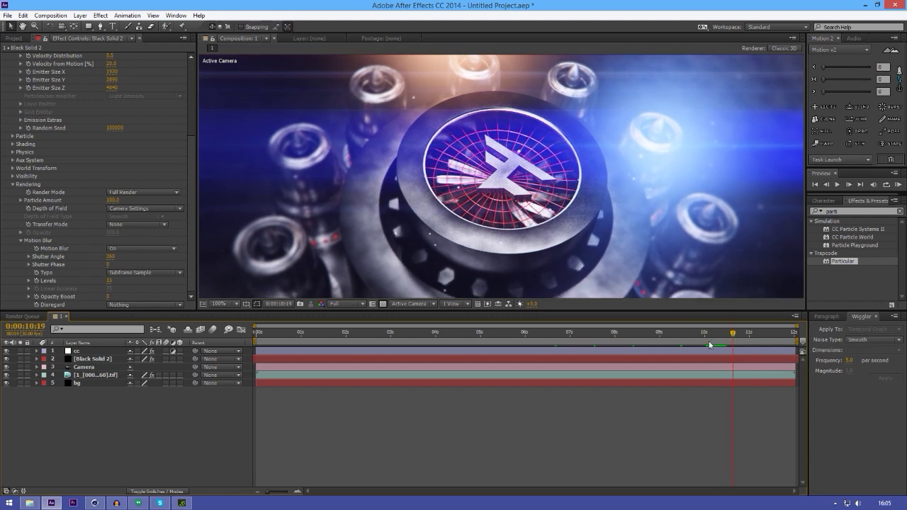
Step: RAM-preview the particles near the start of the intro and inspect frames between about 4 and 5 seconds
{"action": "left_click", "coordinate": [284, 332]}
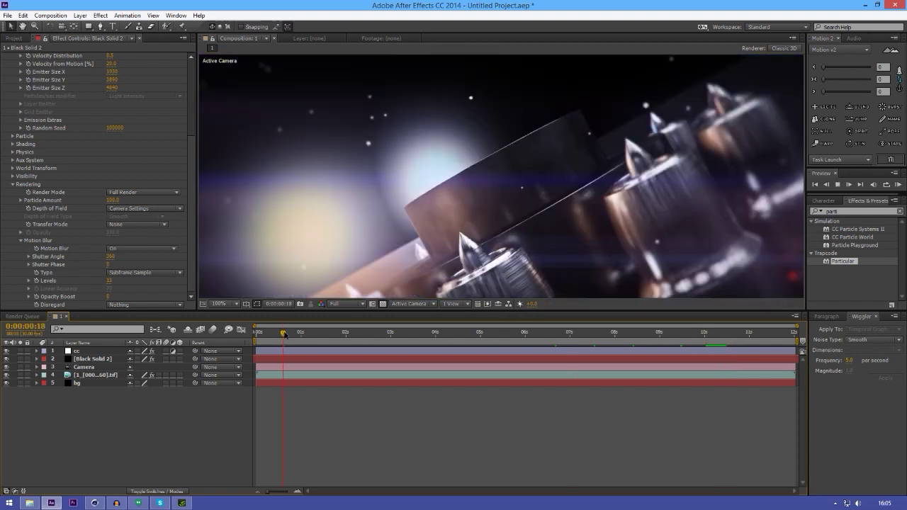
{"action": "key", "text": "KP_0"}
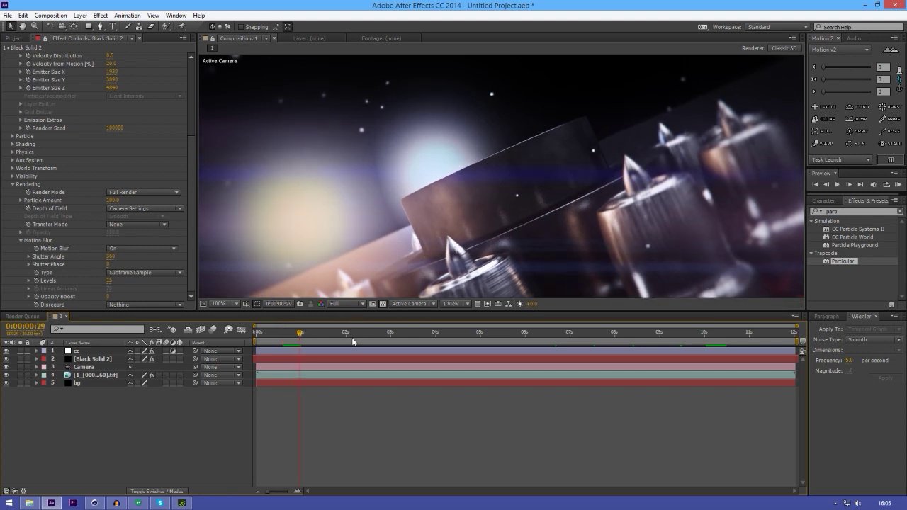
{"action": "left_click", "coordinate": [375, 344]}
{"action": "left_click_drag", "start_coordinate": [375, 345], "coordinate": [451, 334]}
{"action": "left_click", "coordinate": [477, 333]}
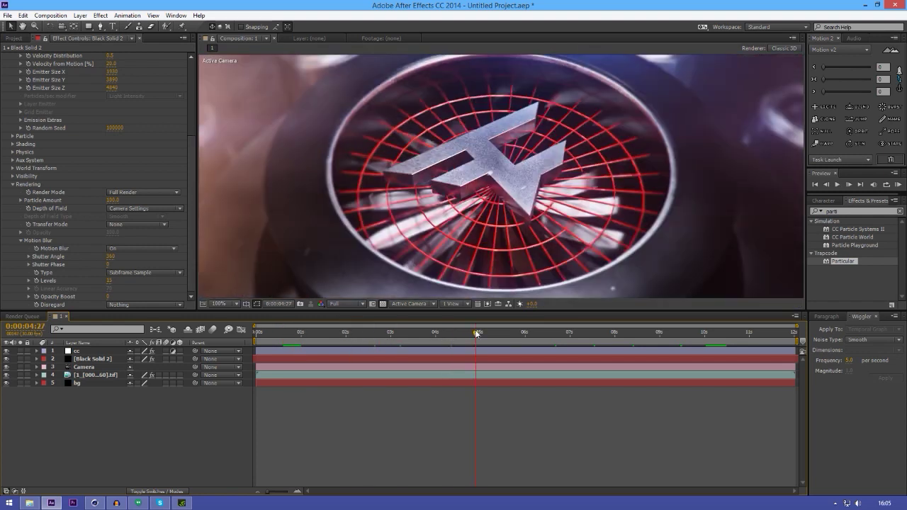
{"action": "left_click", "coordinate": [445, 334]}
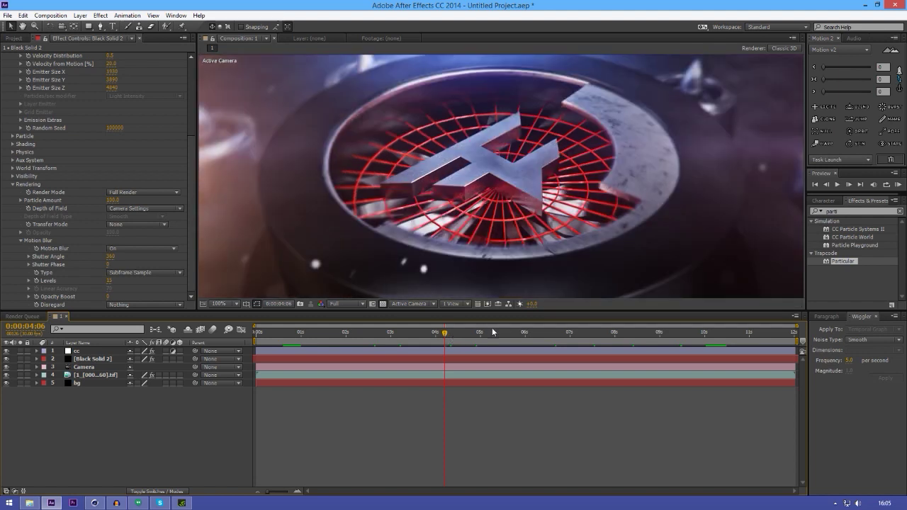
Step: Search the effects for "camer" and add a new black solid at the top of the layer stack
{"action": "scroll", "coordinate": [543, 215], "scroll_direction": "up", "scroll_amount": 1}
{"action": "key", "text": "ctrl+5"}
{"action": "type", "text": "cc"}
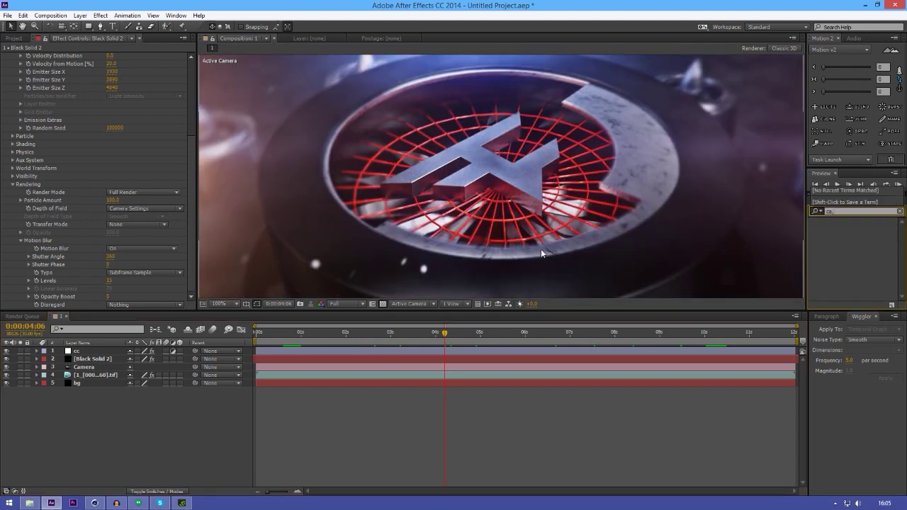
{"action": "type", "text": "mer"}
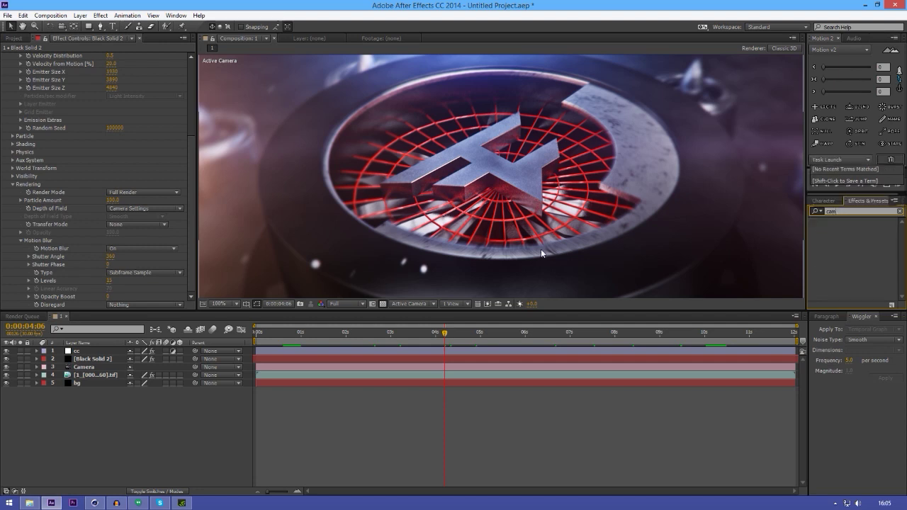
{"action": "left_click", "coordinate": [74, 397]}
{"action": "key", "text": "ctrl+y"}
{"action": "mouse_move", "coordinate": [88, 350]}
{"action": "left_mouse_down"}
{"action": "mouse_move", "coordinate": [90, 362]}
{"action": "mouse_move", "coordinate": [93, 351]}
{"action": "left_mouse_up"}
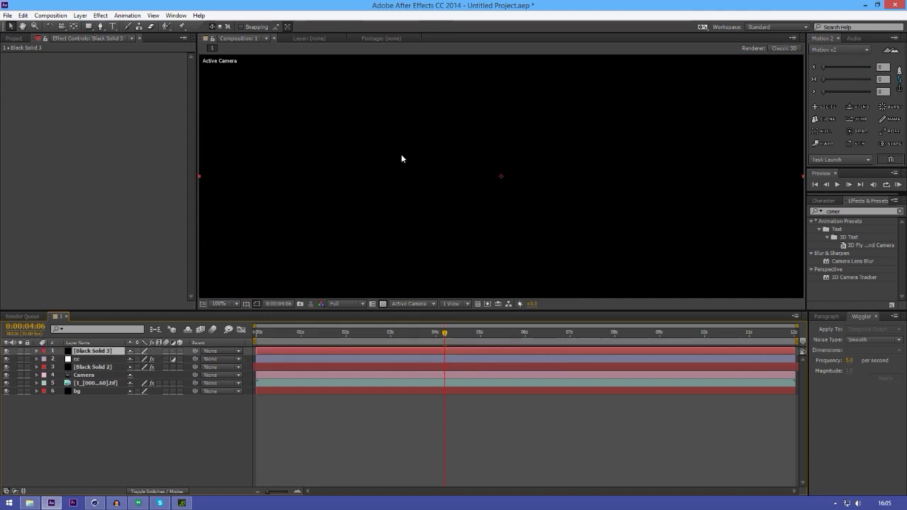
Step: Add another full-size solid above Black Solid 3 and change its color to white
{"action": "key", "text": "comma"}
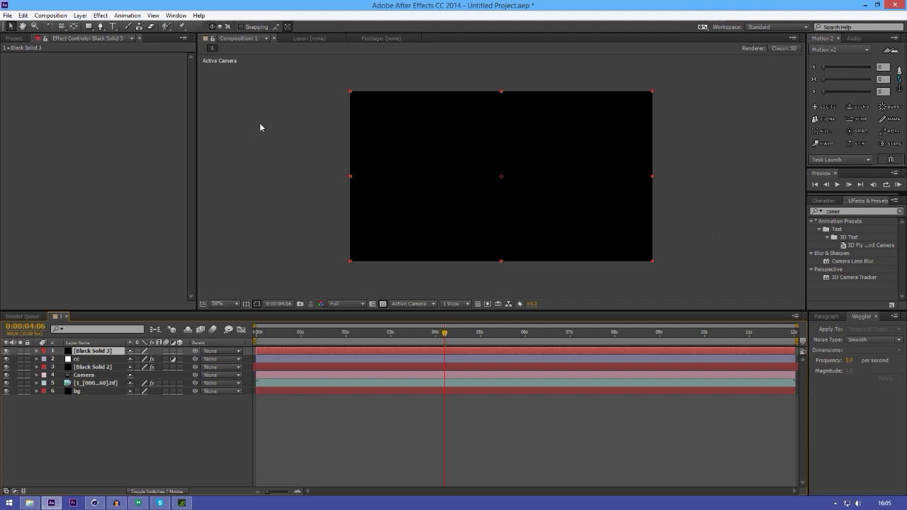
{"action": "left_click", "coordinate": [89, 27]}
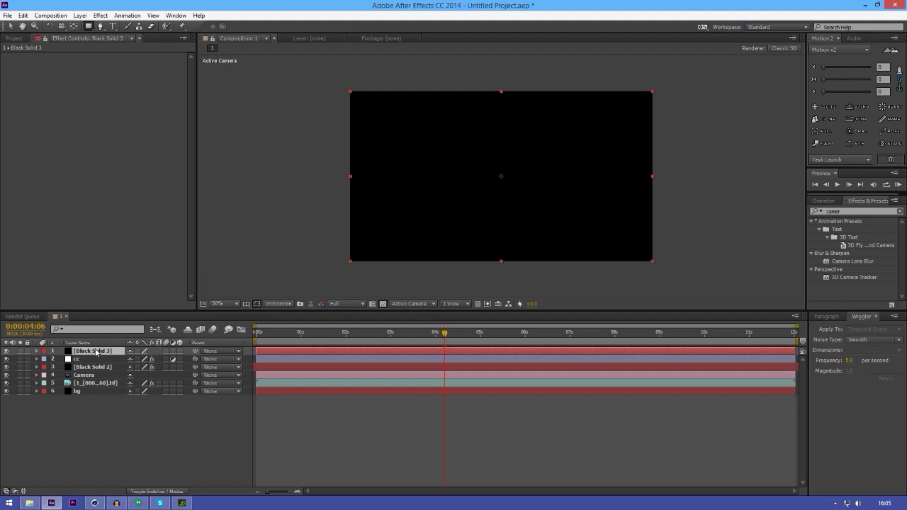
{"action": "key", "text": "ctrl+y"}
{"action": "key", "text": "Return"}
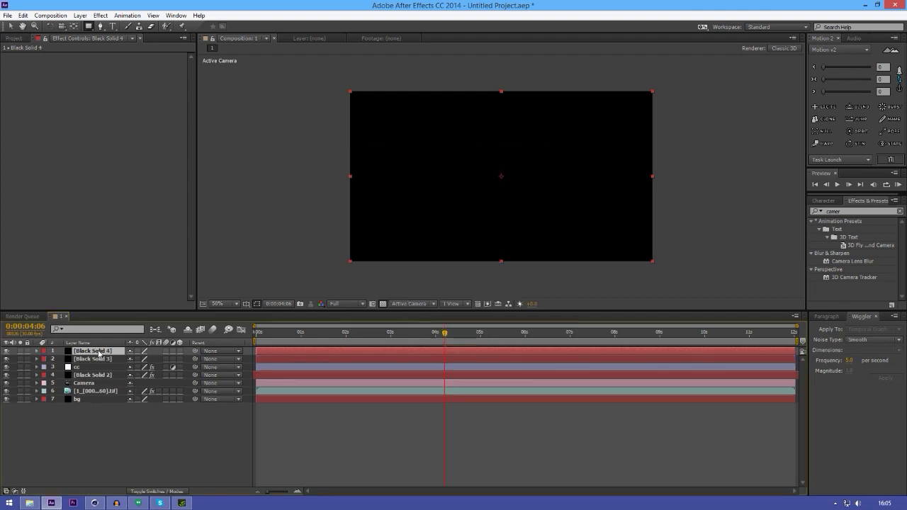
{"action": "double_click", "coordinate": [99, 353]}
{"action": "key", "text": "ctrl+shift+y"}
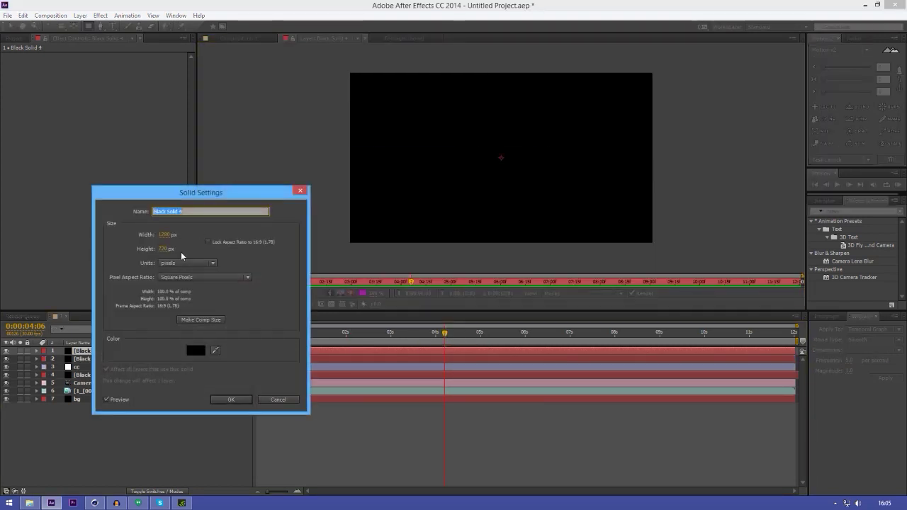
{"action": "left_click", "coordinate": [202, 348]}
{"action": "left_click", "coordinate": [146, 294]}
{"action": "left_click", "coordinate": [345, 301]}
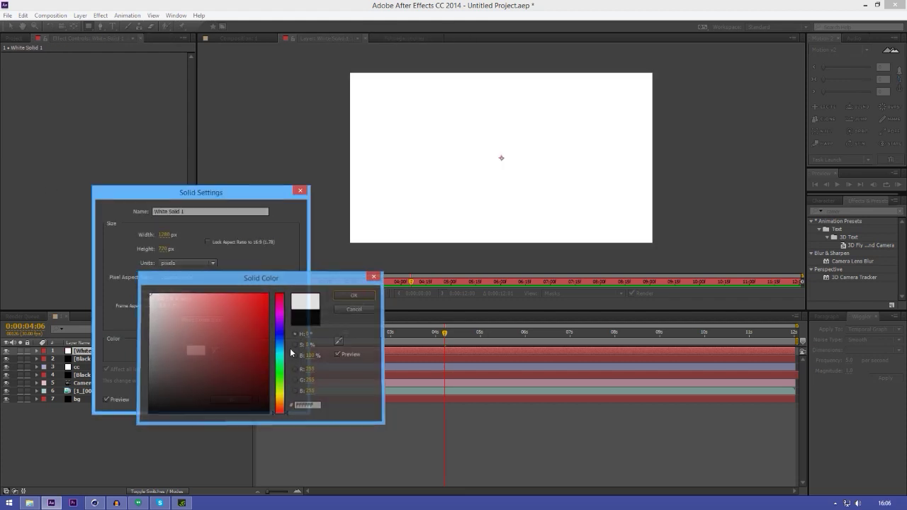
{"action": "left_click", "coordinate": [217, 402]}
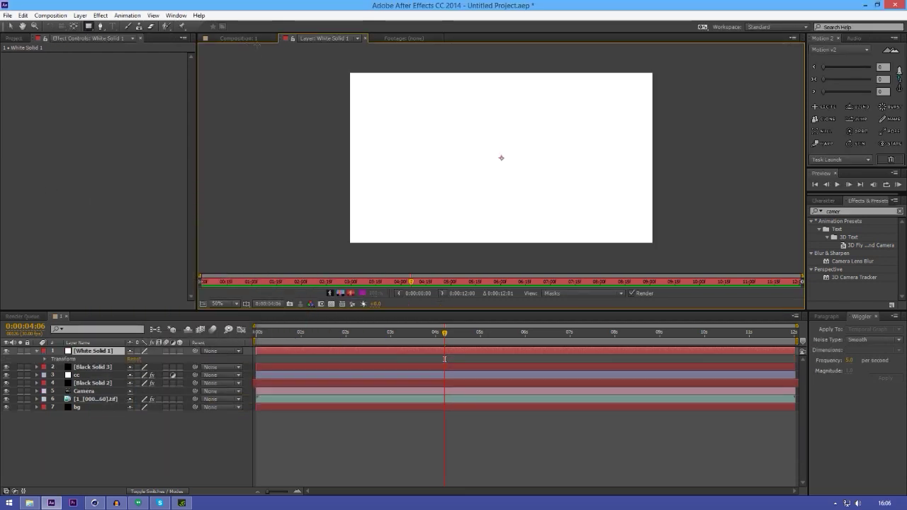
Step: Mask the white solid with a rectangle over slightly more than the frame's upper half and feather the mask about 254 pixels
{"action": "left_click", "coordinate": [257, 40]}
{"action": "mouse_move", "coordinate": [285, 66]}
{"action": "left_mouse_down"}
{"action": "mouse_move", "coordinate": [686, 204]}
{"action": "mouse_move", "coordinate": [697, 186]}
{"action": "left_mouse_up"}
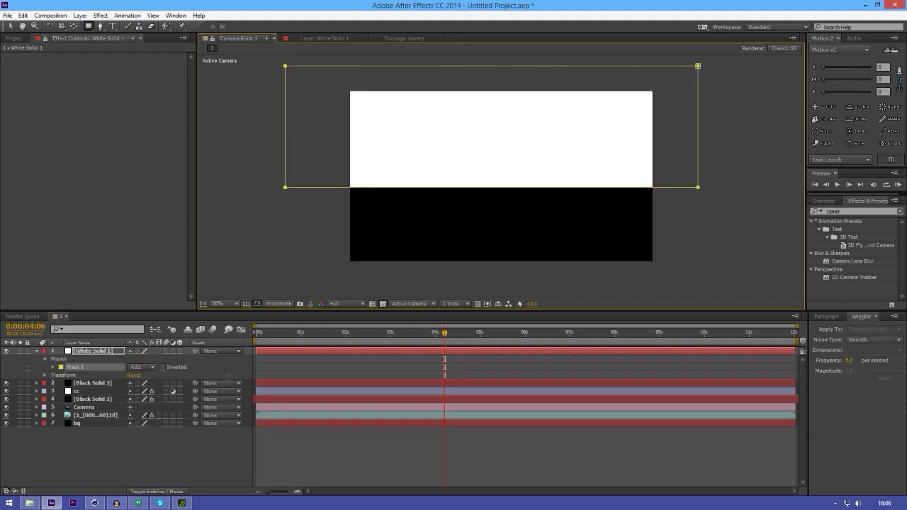
{"action": "left_click", "coordinate": [53, 368]}
{"action": "left_click_drag", "start_coordinate": [145, 386], "coordinate": [298, 386]}
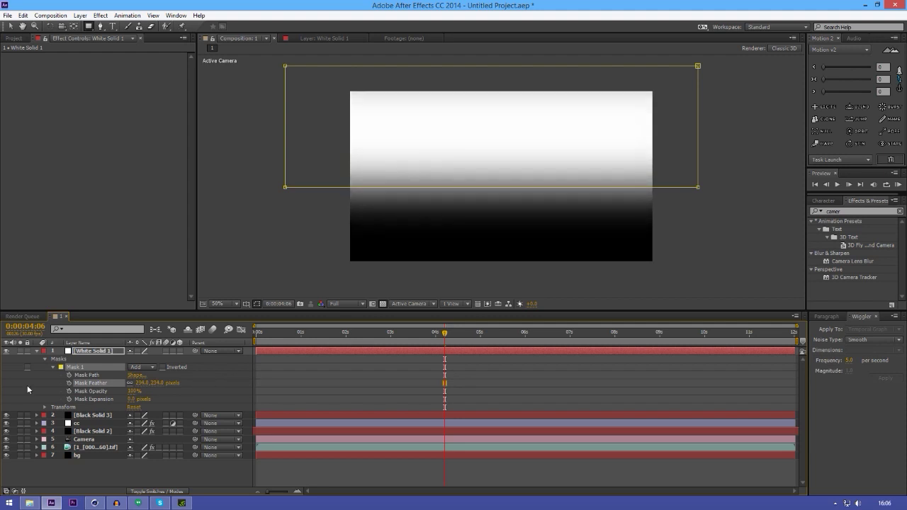
Step: Pre-compose White Solid 1 and Black Solid 3 as Pre-comp 1, moving all attributes, and hide the resulting layer
{"action": "left_click", "coordinate": [37, 352]}
{"action": "left_click", "coordinate": [92, 351]}
{"action": "left_click", "coordinate": [105, 360], "text": "shift"}
{"action": "right_click", "coordinate": [105, 360]}
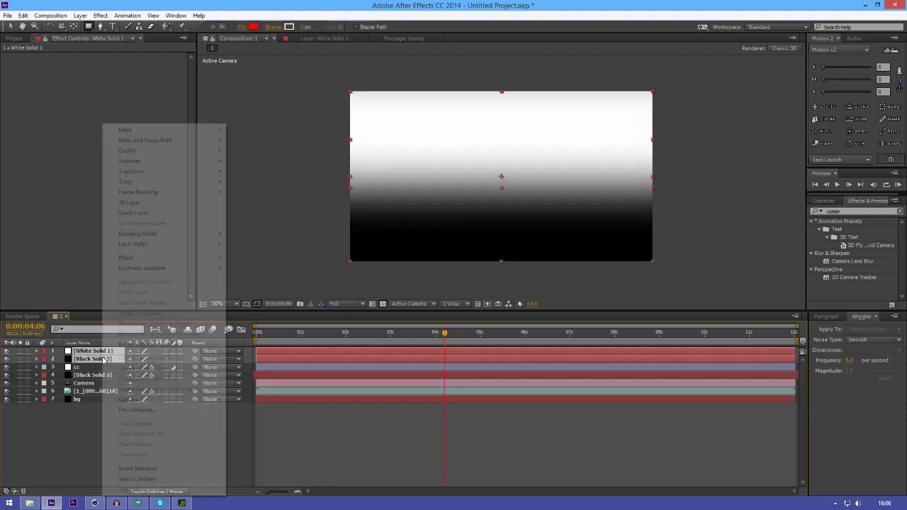
{"action": "left_click", "coordinate": [166, 412]}
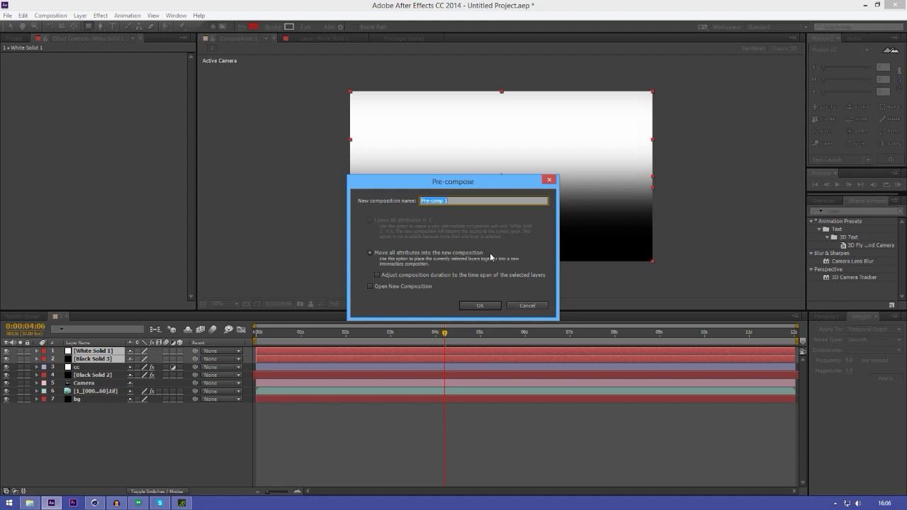
{"action": "left_click", "coordinate": [492, 309]}
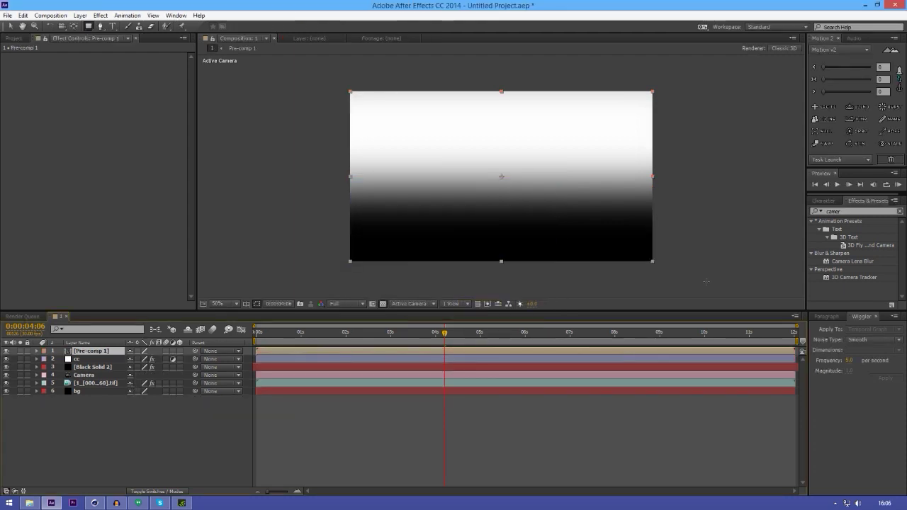
{"action": "left_click", "coordinate": [6, 351]}
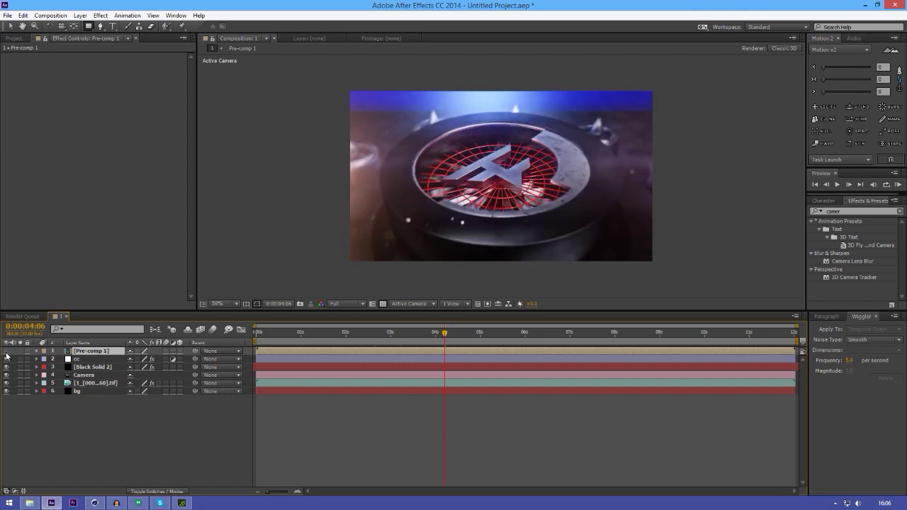
Step: Apply Camera Lens Blur to the cc layer and use Pre-comp 1 as its blur map layer
{"action": "left_click_drag", "start_coordinate": [861, 261], "coordinate": [105, 363]}
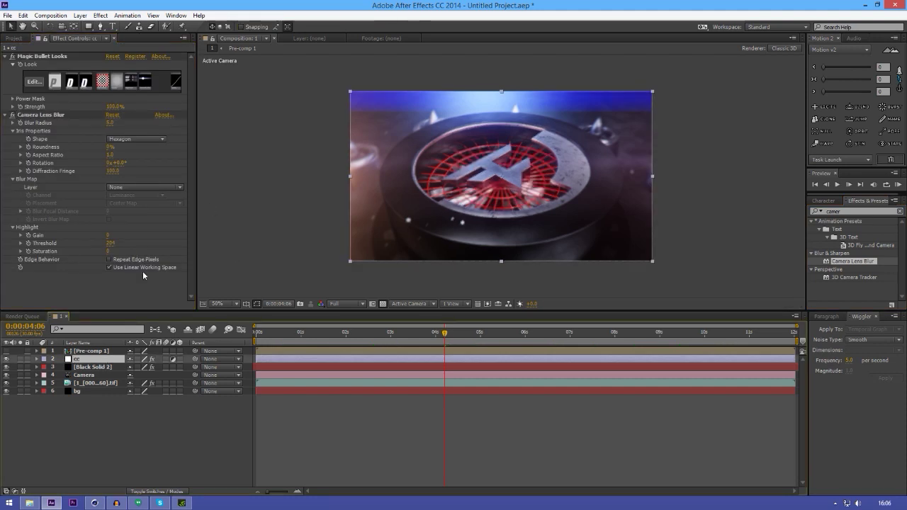
{"action": "left_click", "coordinate": [108, 367]}
{"action": "left_click", "coordinate": [111, 359]}
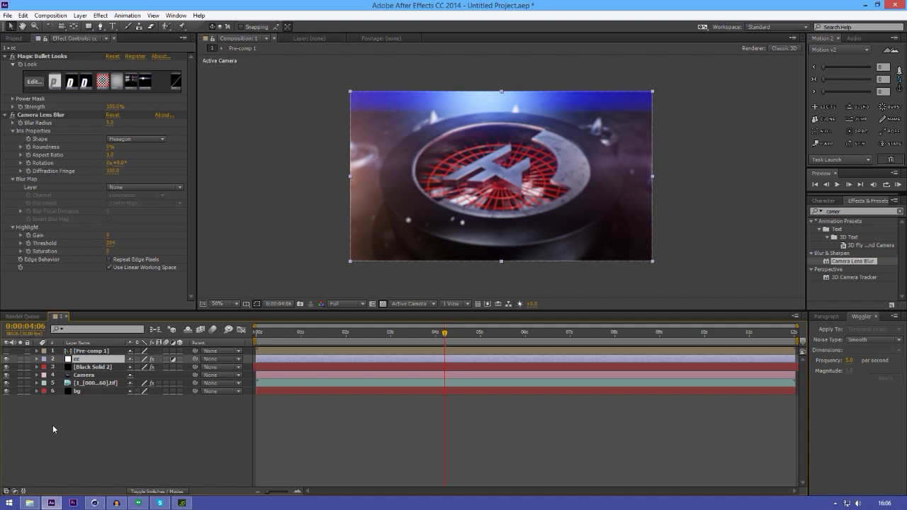
{"action": "left_click", "coordinate": [145, 187]}
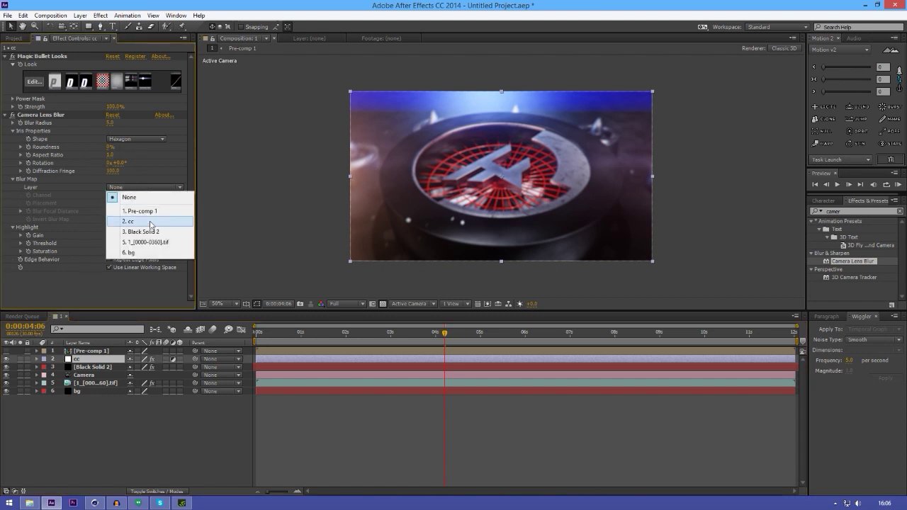
{"action": "left_click", "coordinate": [156, 211]}
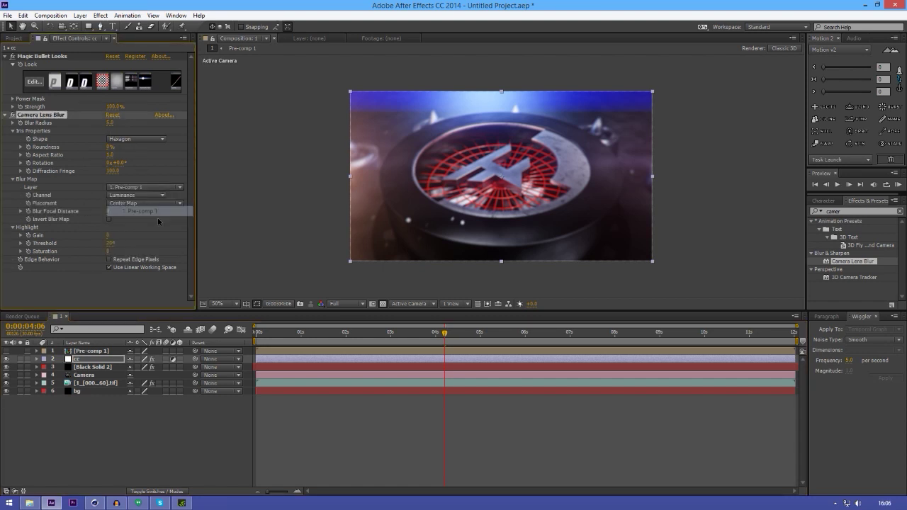
Step: Scale the bg layer to 107% and check the frame's edges
{"action": "left_click", "coordinate": [105, 390]}
{"action": "key", "text": "s"}
{"action": "left_click_drag", "start_coordinate": [144, 399], "coordinate": [142, 398]}
{"action": "left_click", "coordinate": [312, 256]}
{"action": "scroll", "coordinate": [455, 214], "scroll_direction": "up", "scroll_amount": 1}
{"action": "scroll", "coordinate": [432, 230], "scroll_direction": "down", "scroll_amount": 1}
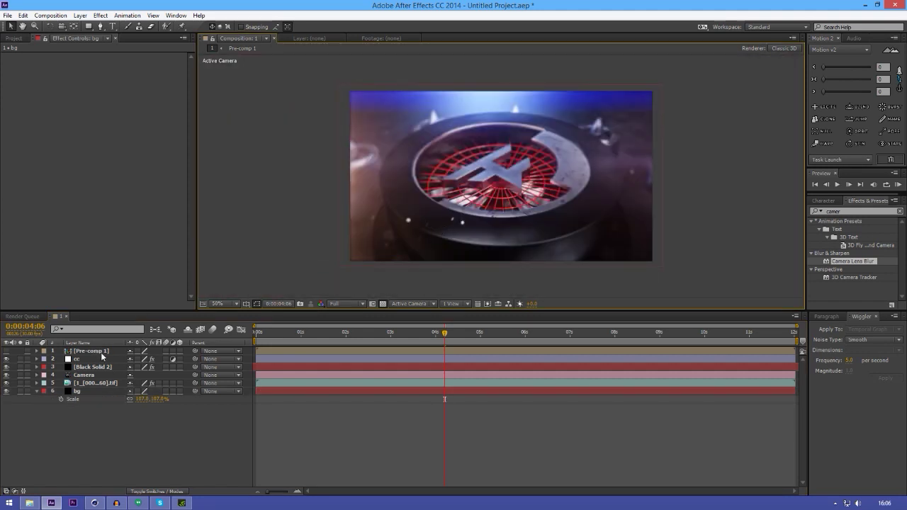
Step: In Pre-comp 1, raise the lower edge of the white solid's mask and return to composition 1
{"action": "double_click", "coordinate": [101, 352]}
{"action": "left_click", "coordinate": [92, 359]}
{"action": "left_click", "coordinate": [92, 351]}
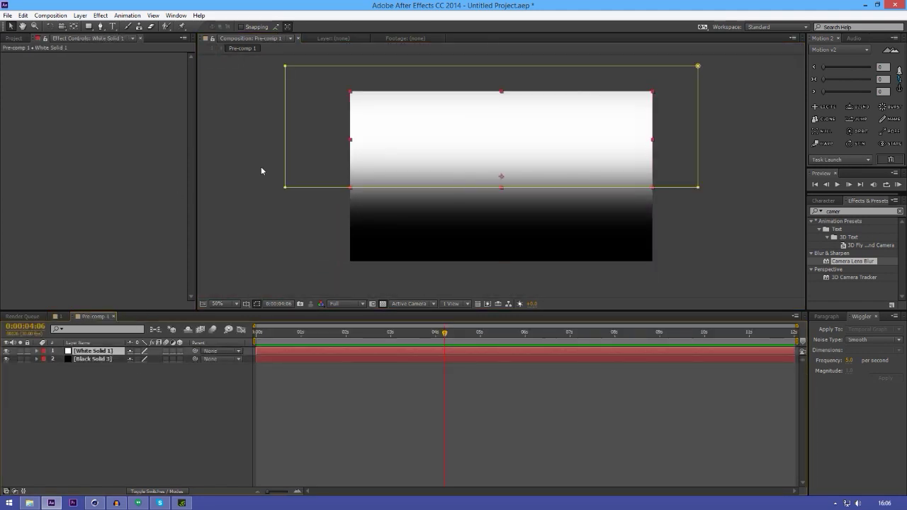
{"action": "left_click", "coordinate": [286, 188]}
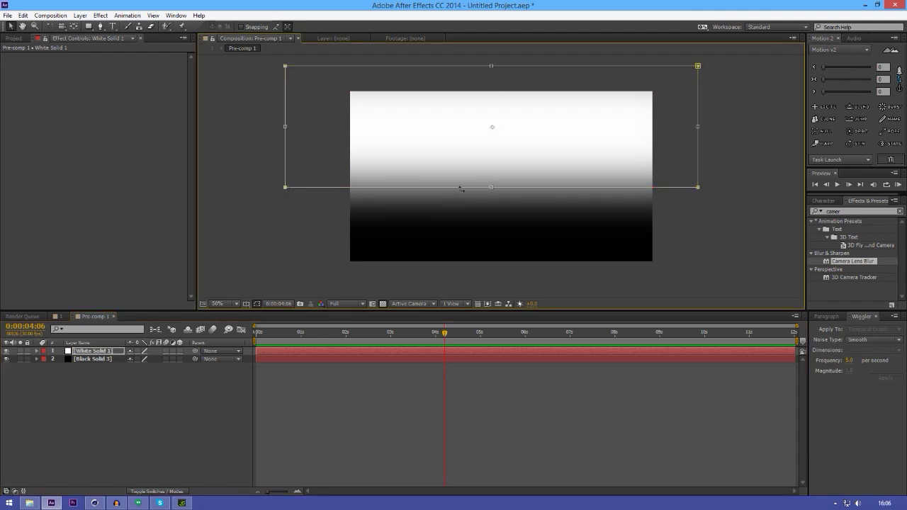
{"action": "left_click_drag", "start_coordinate": [491, 189], "coordinate": [497, 156]}
{"action": "left_click", "coordinate": [54, 317]}
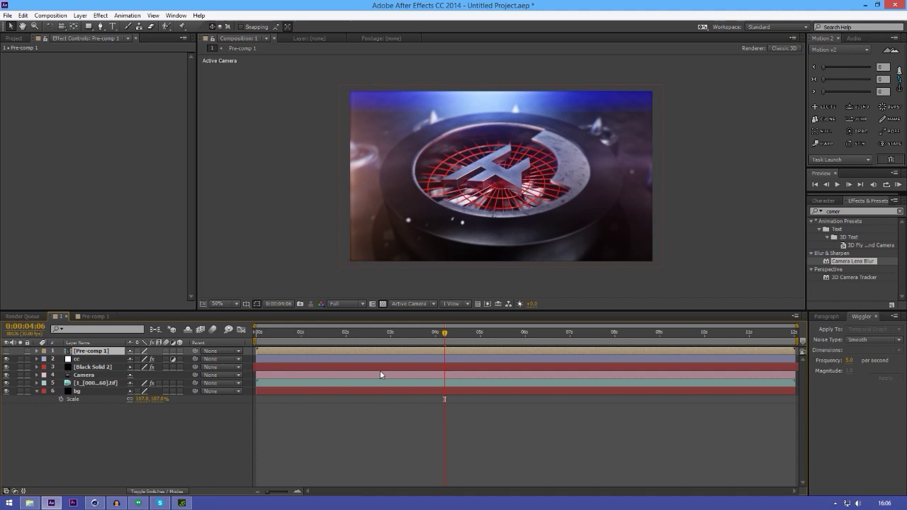
Step: Raise the Blur Focal Distance of the cc layer's Camera Lens Blur to about 250
{"action": "left_click", "coordinate": [660, 216]}
{"action": "scroll", "coordinate": [660, 216], "scroll_direction": "up", "scroll_amount": 1}
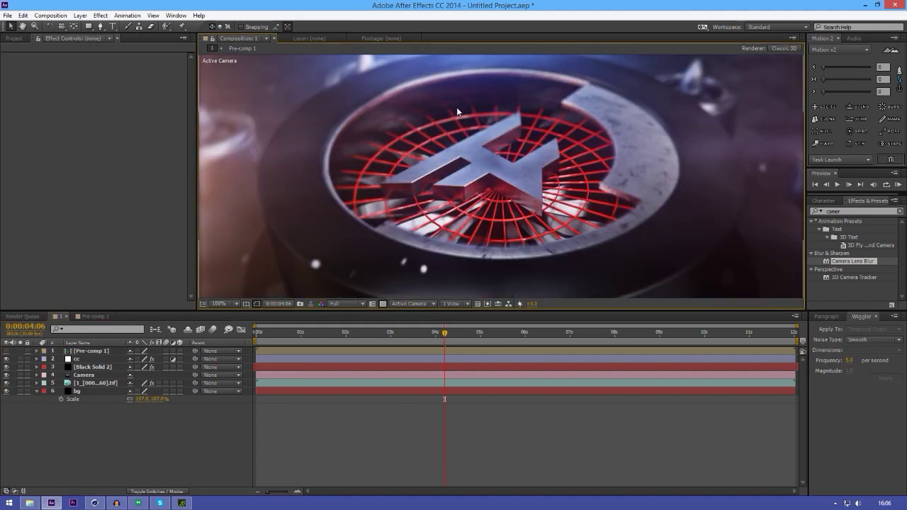
{"action": "left_click", "coordinate": [108, 359]}
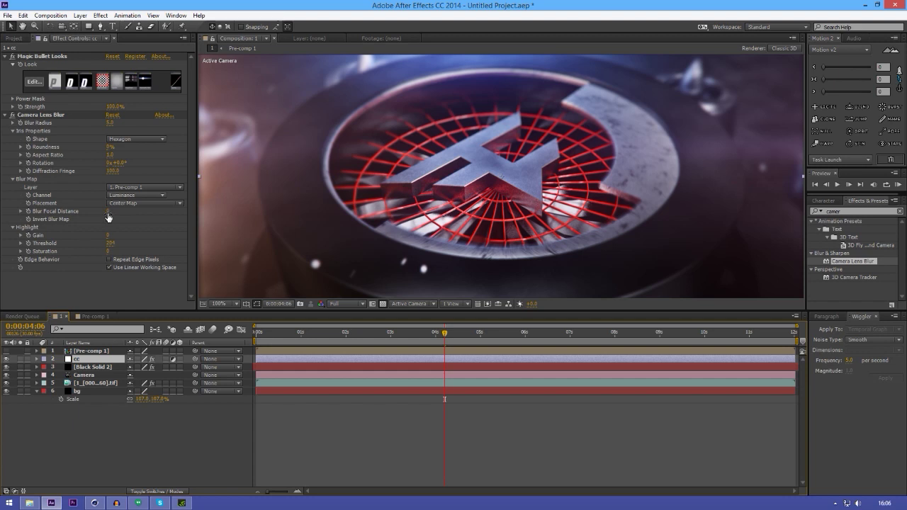
{"action": "left_click_drag", "start_coordinate": [108, 218], "coordinate": [150, 218]}
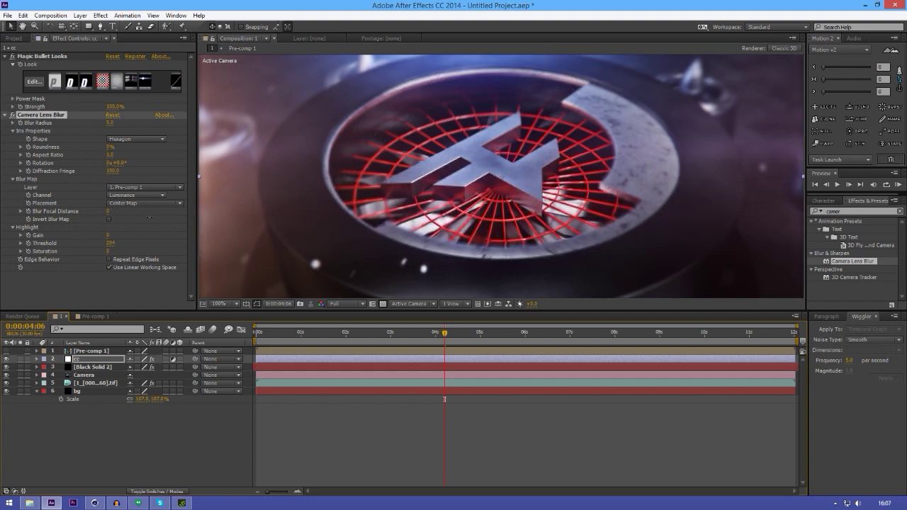
{"action": "key", "text": "ctrl+z"}
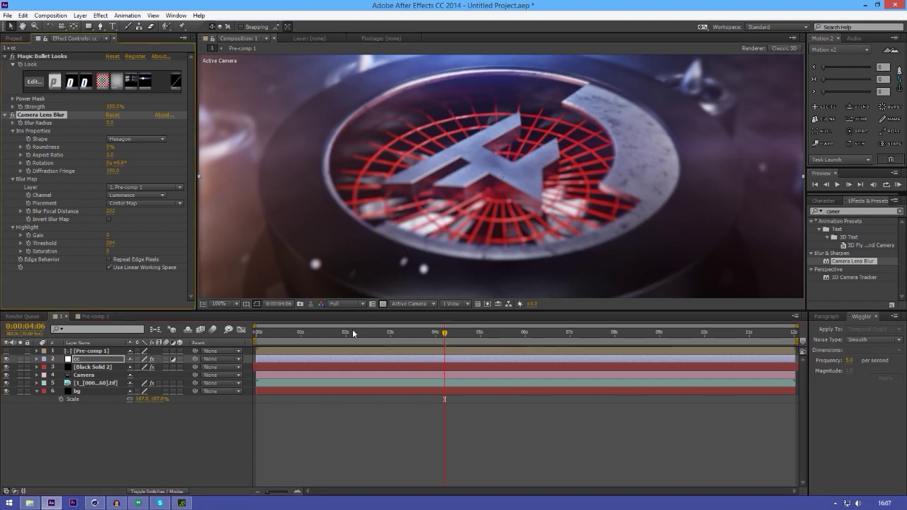
Step: Keyframe Blur Focal Distance at the start of the timeline and set it to 0 at the 12-second end
{"action": "key", "text": "Home"}
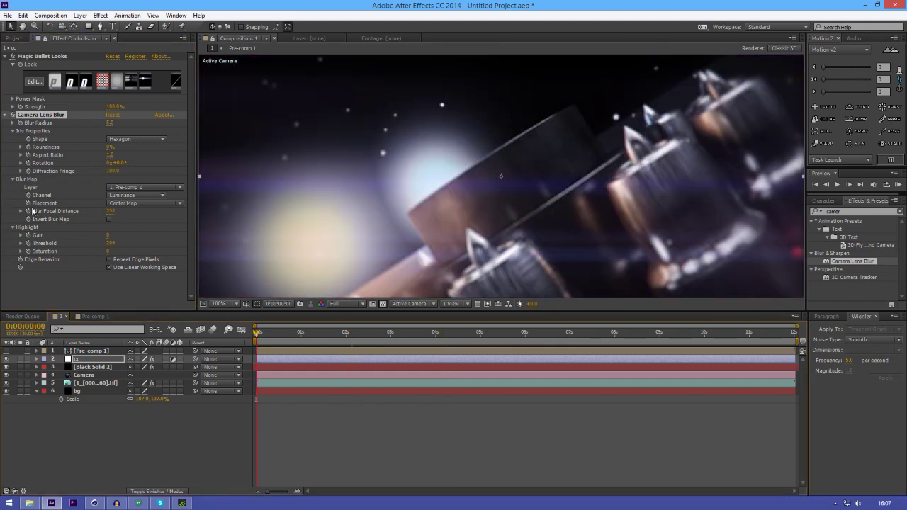
{"action": "left_click", "coordinate": [29, 211]}
{"action": "left_click_drag", "start_coordinate": [261, 333], "coordinate": [823, 370]}
{"action": "left_click", "coordinate": [114, 210]}
{"action": "type", "text": "0"}
{"action": "key", "text": "Return"}
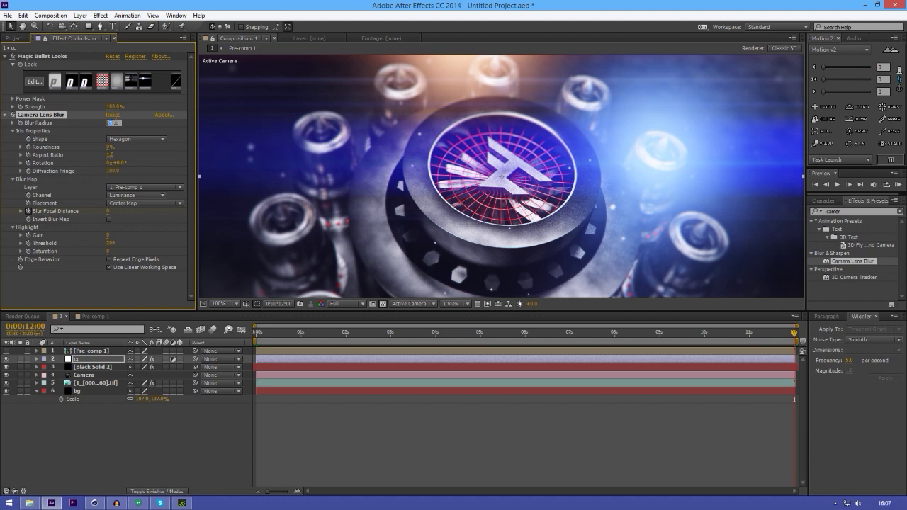
Step: Set Camera Lens Blur's Blur Radius to 3.0 and check the blur on frames between about 2 and 6 seconds
{"action": "scroll", "coordinate": [556, 234], "scroll_direction": "up", "scroll_amount": 1}
{"action": "scroll", "coordinate": [557, 234], "scroll_direction": "down", "scroll_amount": 2}
{"action": "scroll", "coordinate": [556, 233], "scroll_direction": "up", "scroll_amount": 1}
{"action": "left_click_drag", "start_coordinate": [466, 331], "coordinate": [358, 338]}
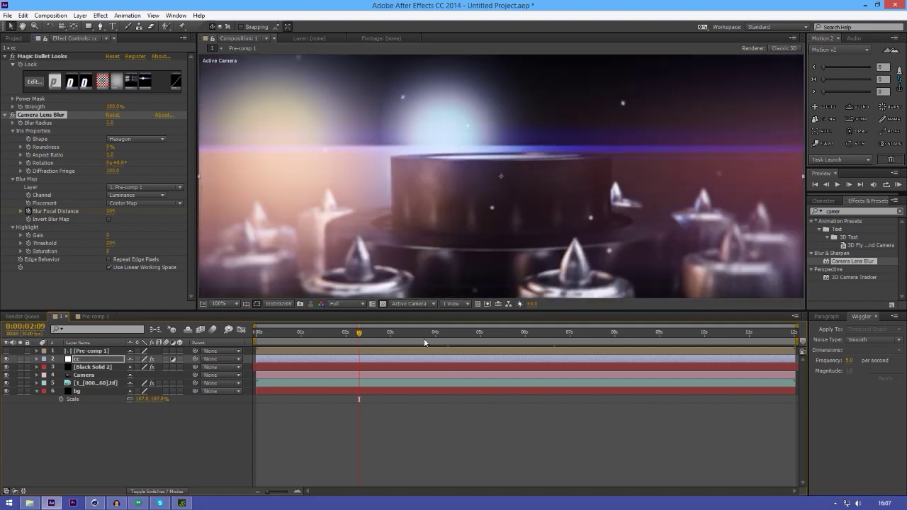
{"action": "left_click", "coordinate": [463, 334]}
{"action": "left_click", "coordinate": [506, 335]}
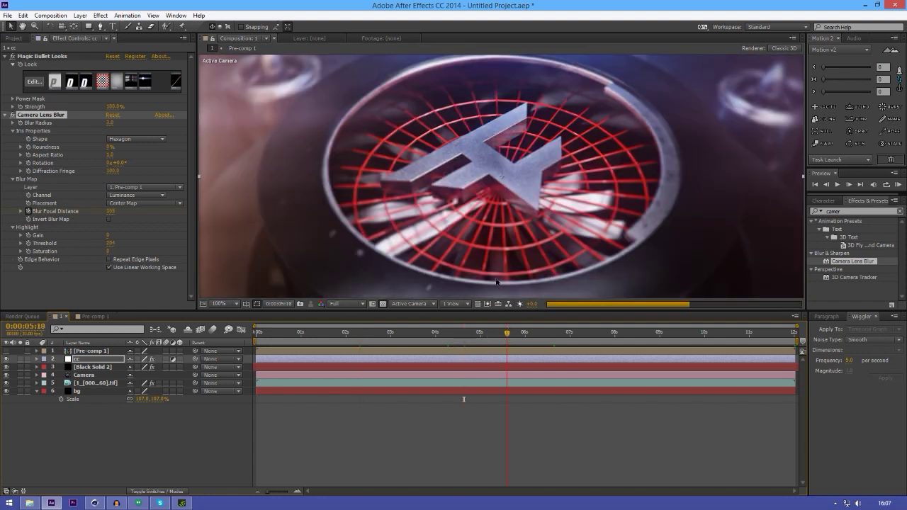
{"action": "scroll", "coordinate": [491, 212], "scroll_direction": "down", "scroll_amount": 2}
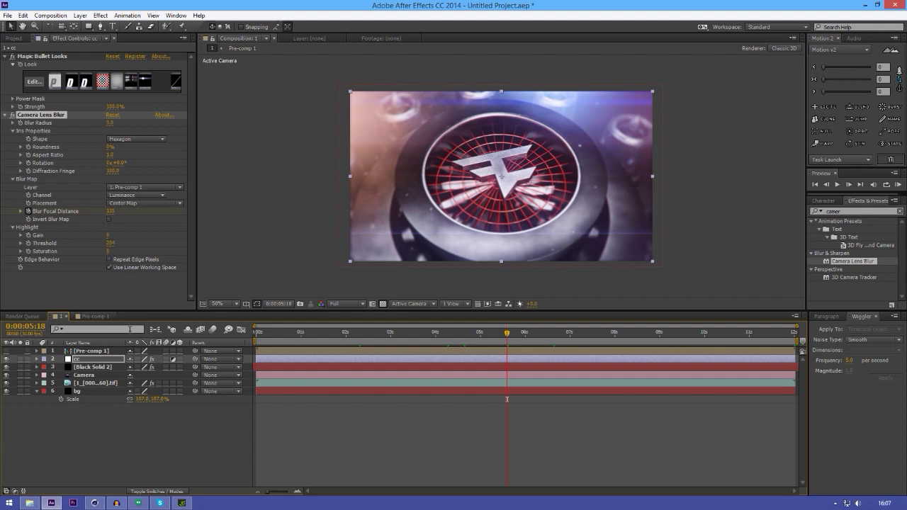
Step: Add a new white solid beneath the cc layer and apply Optical Flares to it
{"action": "key", "text": "ctrl+y"}
{"action": "key", "text": "Return"}
{"action": "key", "text": "ctrl+5"}
{"action": "type", "text": "opti"}
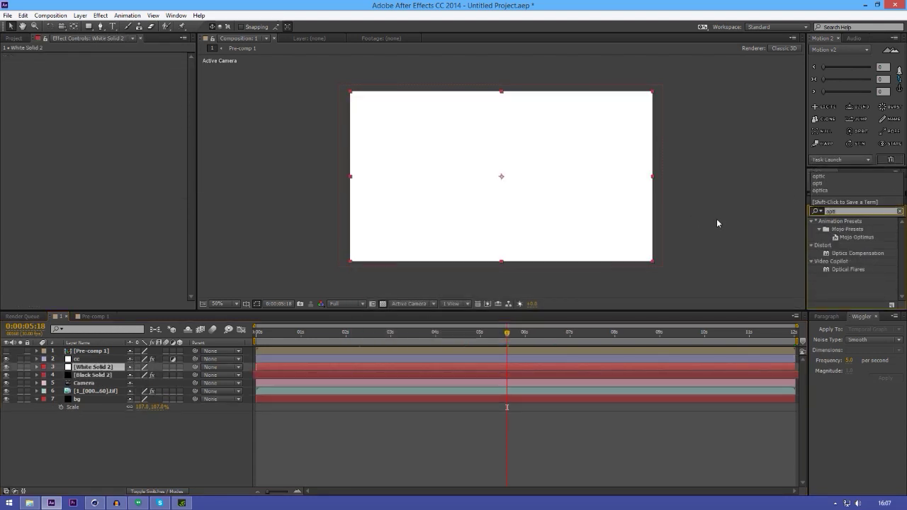
{"action": "left_click_drag", "start_coordinate": [852, 273], "coordinate": [113, 369]}
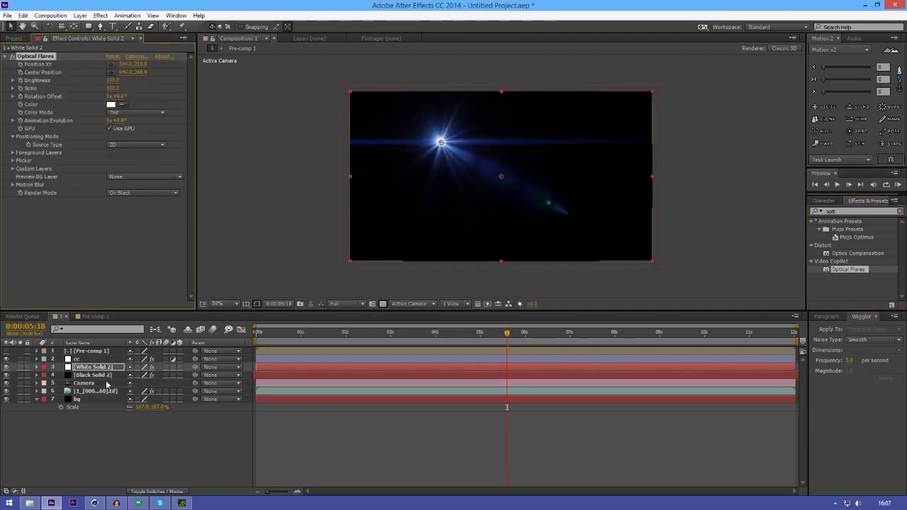
Step: Set the Optical Flares solid's blending mode to Linear Dodge
{"action": "right_click", "coordinate": [111, 369]}
{"action": "mouse_move", "coordinate": [162, 234]}
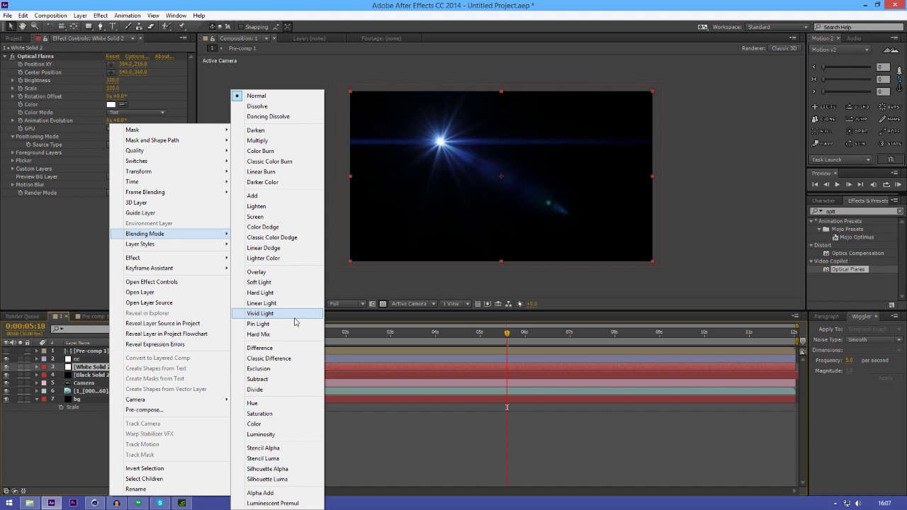
{"action": "left_click", "coordinate": [298, 249]}
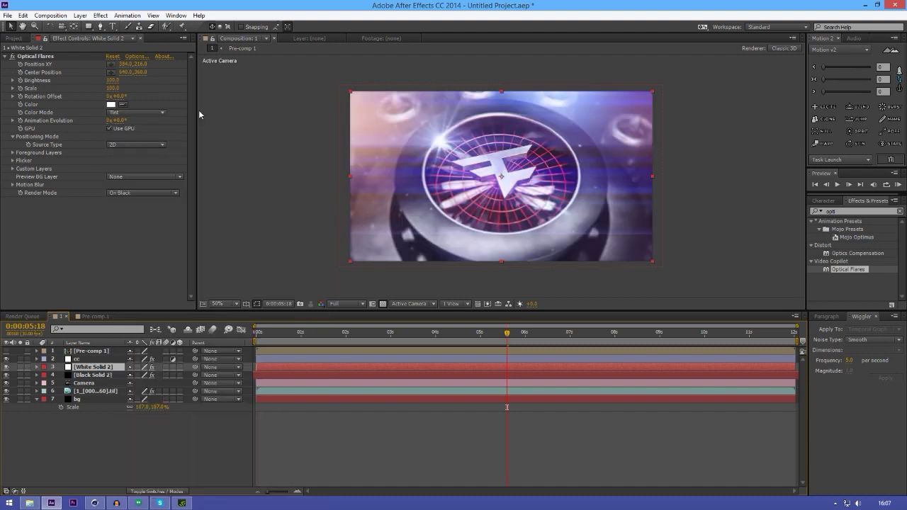
Step: Place the optical flare outside the frame below its lower-right corner and keyframe Position XY at the start of the timeline
{"action": "left_click", "coordinate": [72, 57]}
{"action": "left_click_drag", "start_coordinate": [371, 212], "coordinate": [662, 291]}
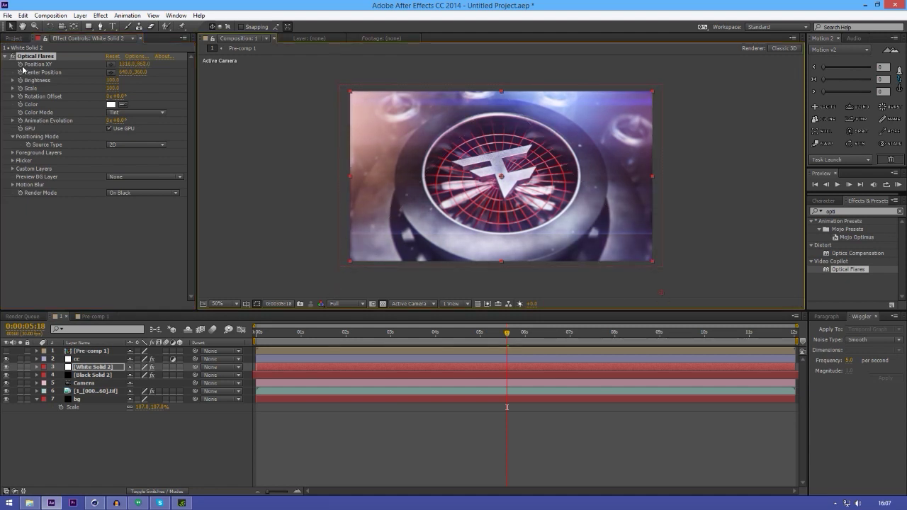
{"action": "key", "text": "Home"}
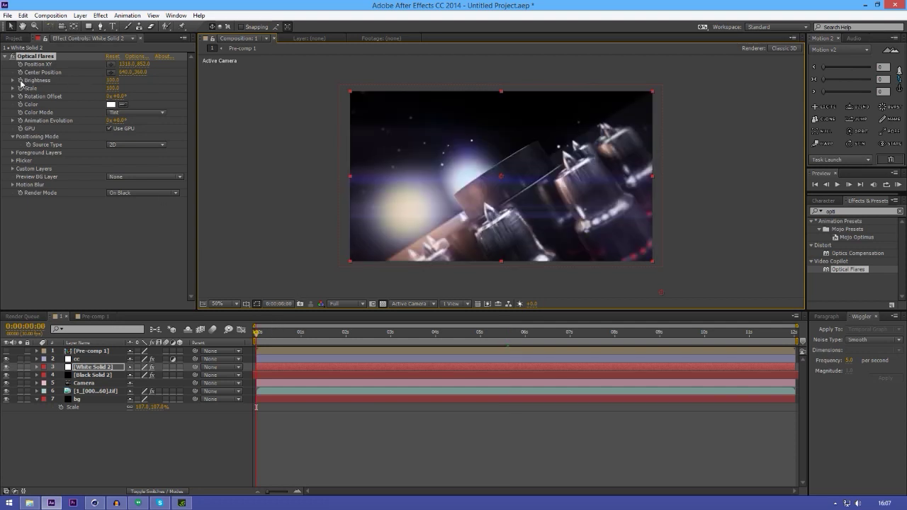
{"action": "left_click", "coordinate": [20, 65]}
Step: Keyframe the flare farther left below the frame at the 12-second end and check its movement between about 3 and 7 seconds
{"action": "key", "text": "End"}
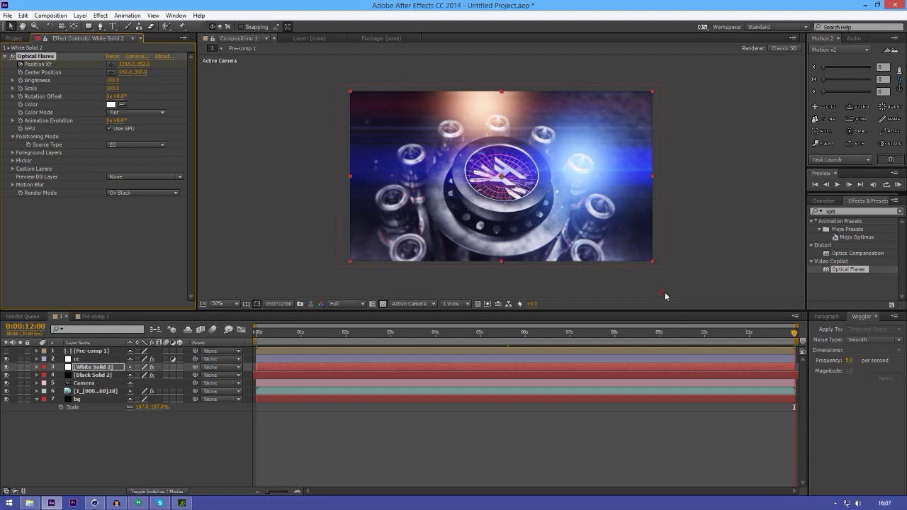
{"action": "left_click_drag", "start_coordinate": [581, 292], "coordinate": [482, 288]}
{"action": "left_click_drag", "start_coordinate": [567, 332], "coordinate": [554, 332]}
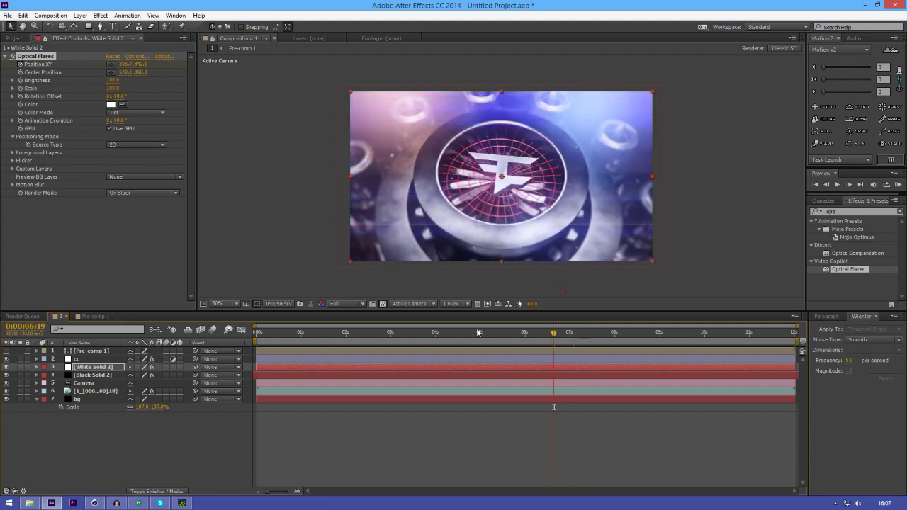
{"action": "left_click", "coordinate": [474, 332]}
{"action": "left_click", "coordinate": [465, 332]}
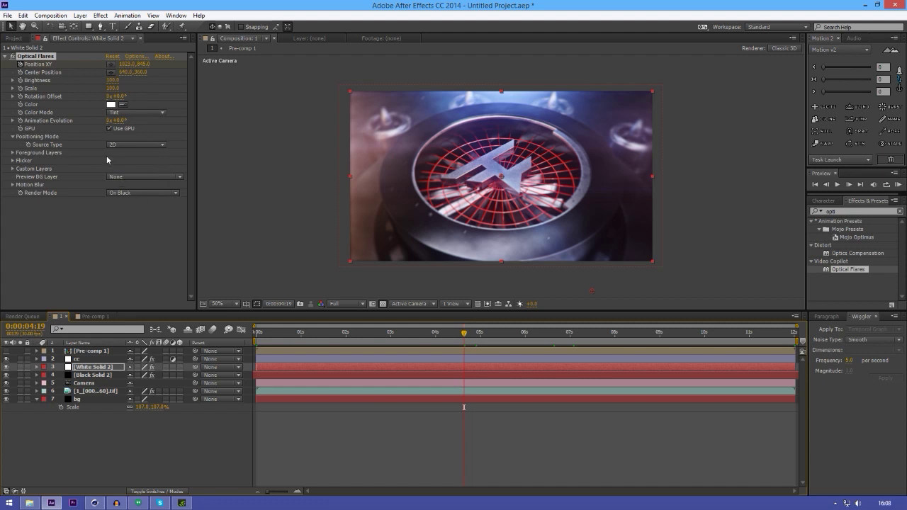
{"action": "left_click_drag", "start_coordinate": [500, 343], "coordinate": [529, 341]}
{"action": "left_click_drag", "start_coordinate": [461, 337], "coordinate": [397, 336]}
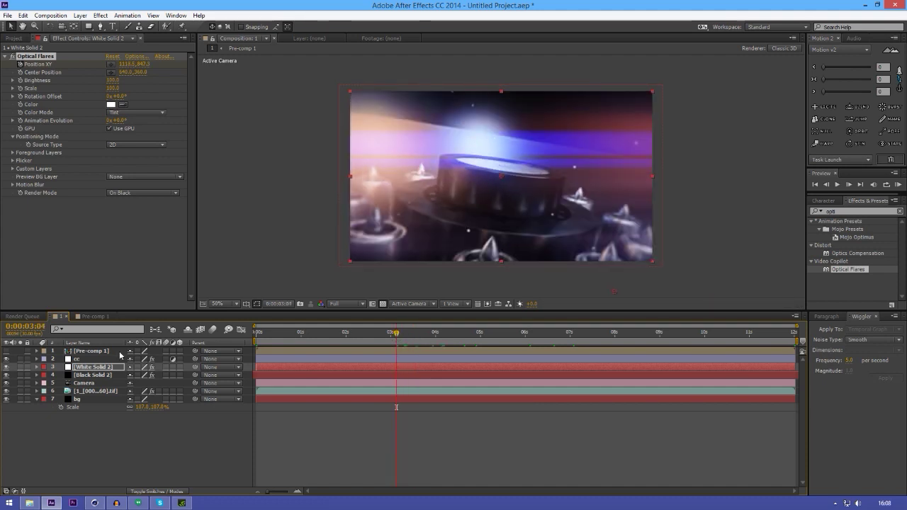
Step: Add a new comp-size solid directly beneath the cc layer and set its colour to black (000000)
{"action": "key", "text": "ctrl+y"}
{"action": "key", "text": "Return"}
{"action": "key", "text": "ctrl+shift+y"}
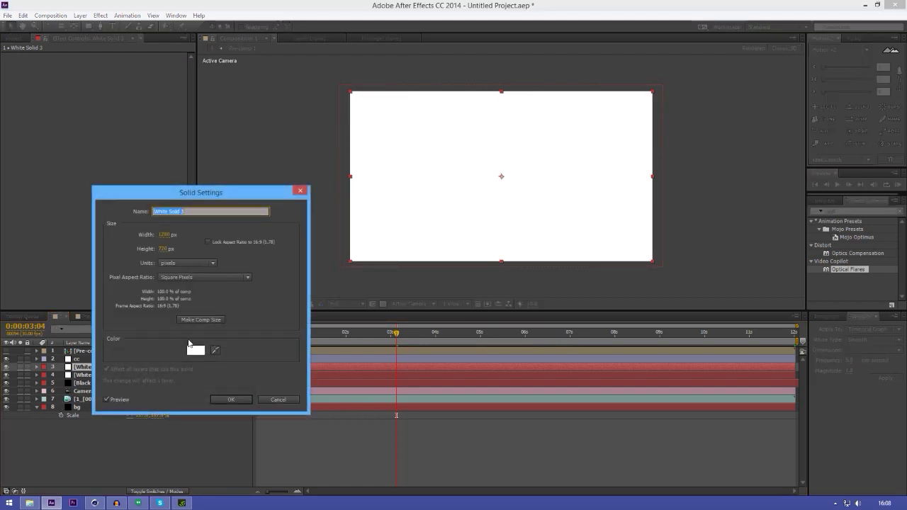
{"action": "left_click", "coordinate": [192, 348]}
{"action": "left_click", "coordinate": [149, 402]}
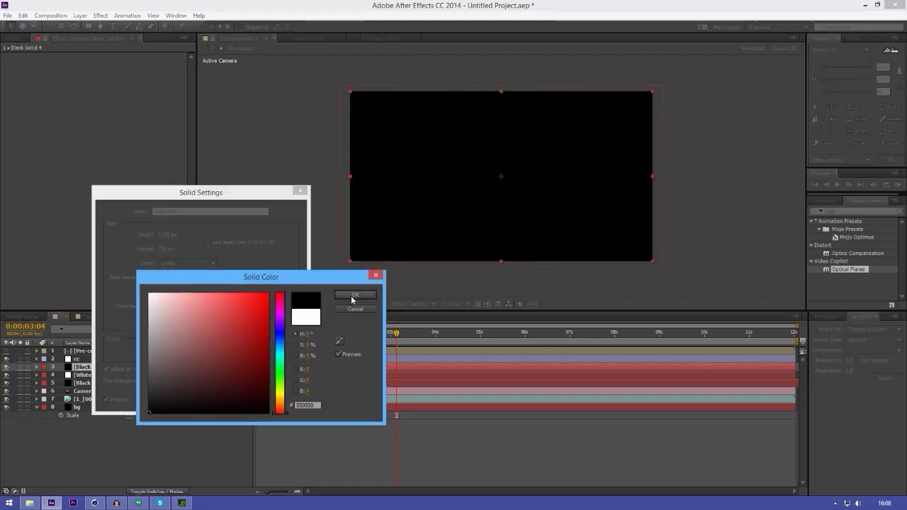
{"action": "left_click", "coordinate": [355, 295]}
{"action": "left_click", "coordinate": [229, 399]}
Step: Draw a circular ellipse mask on the new black solid near the middle of the frame
{"action": "left_click_drag", "start_coordinate": [90, 27], "coordinate": [157, 49]}
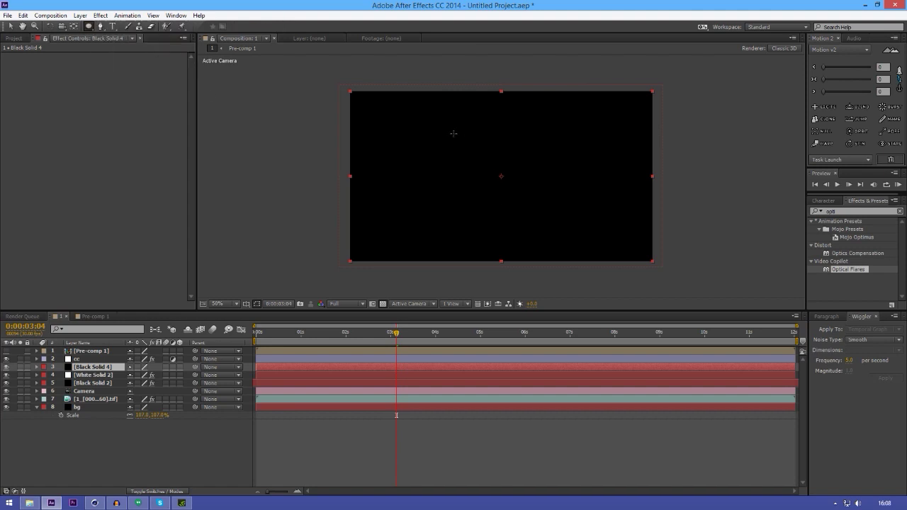
{"action": "left_click_drag", "start_coordinate": [460, 134], "coordinate": [560, 234]}
{"action": "left_click_drag", "start_coordinate": [560, 203], "coordinate": [561, 205]}
{"action": "key", "text": "v"}
Step: Show the Title/Action Safe guides and centre the circular mask on the frame's centre cross
{"action": "left_click", "coordinate": [247, 305]}
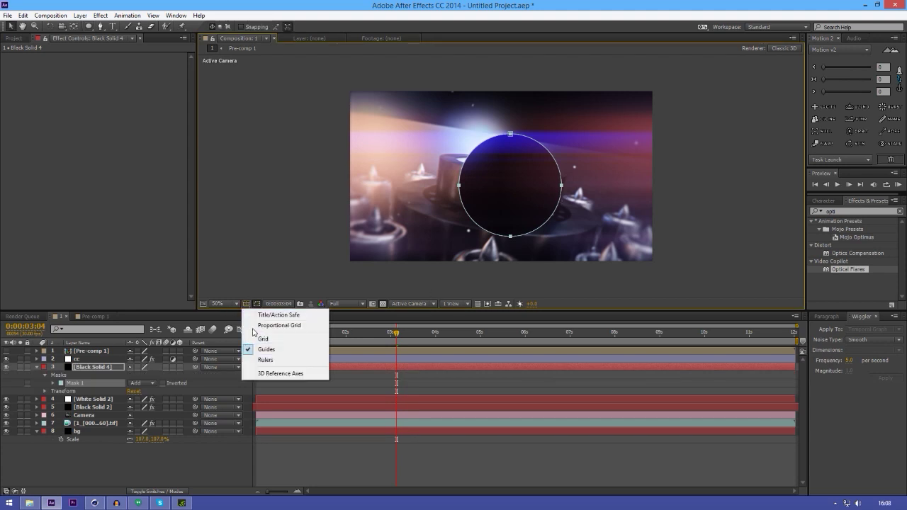
{"action": "left_click", "coordinate": [273, 314]}
{"action": "left_click_drag", "start_coordinate": [511, 237], "coordinate": [516, 207]}
{"action": "double_click", "coordinate": [507, 233]}
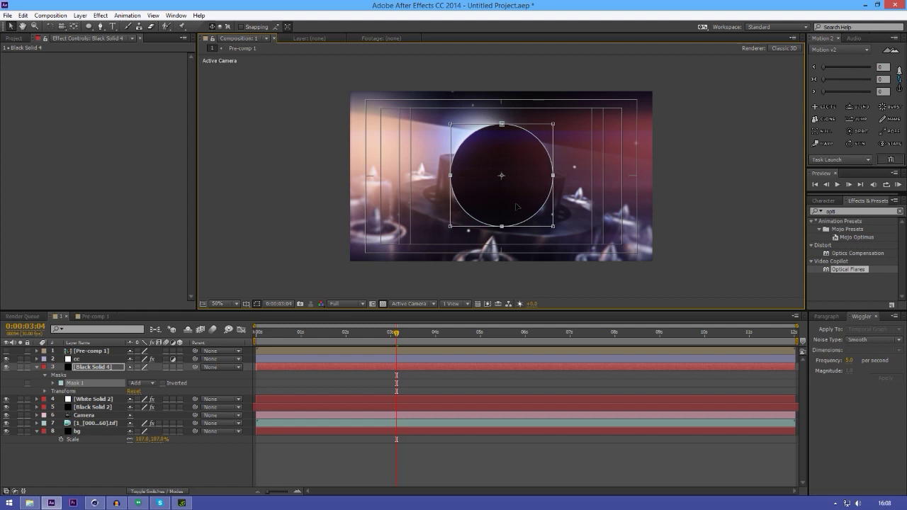
Step: Duplicate the circular mask, set the copy to Subtract and set its Mask Expansion to -72 pixels to form a ring
{"action": "key", "text": "ctrl+d"}
{"action": "left_click", "coordinate": [136, 391]}
{"action": "left_click", "coordinate": [157, 426]}
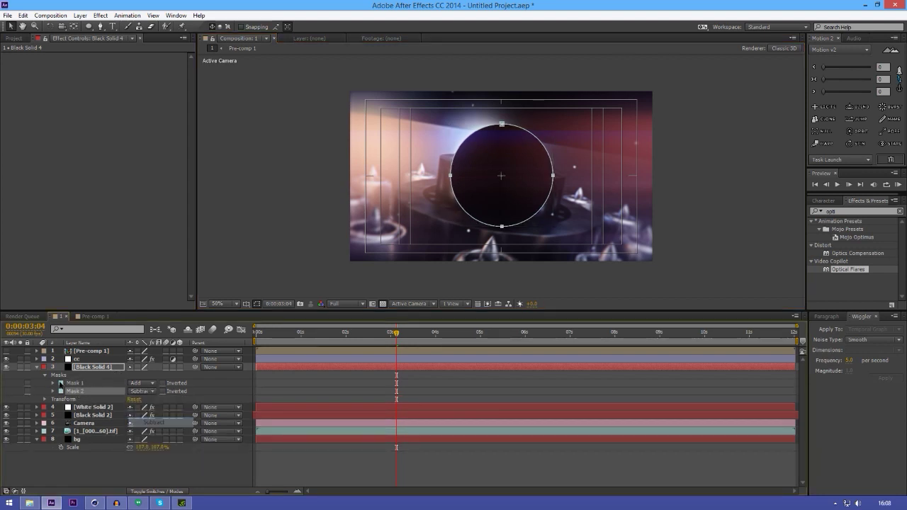
{"action": "left_click", "coordinate": [53, 391]}
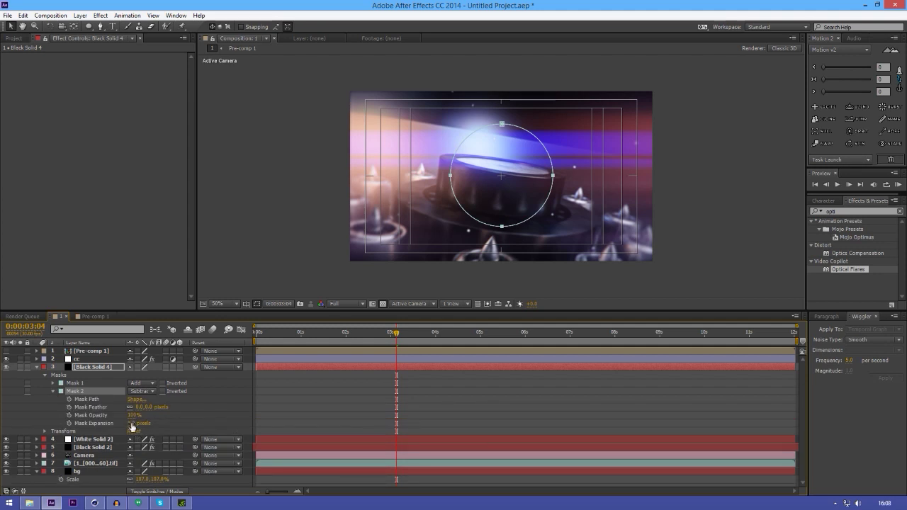
{"action": "left_click_drag", "start_coordinate": [130, 423], "coordinate": [95, 421]}
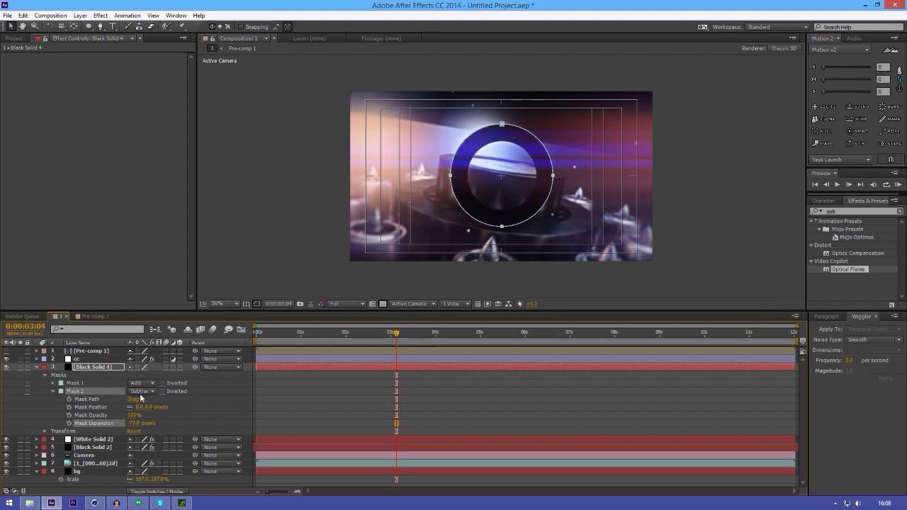
Step: Keyframe both masks' Mask Expansion at 0:00:03:04, shrinking Mask 1 to -213 and Mask 2 to -285 pixels
{"action": "left_click", "coordinate": [54, 382]}
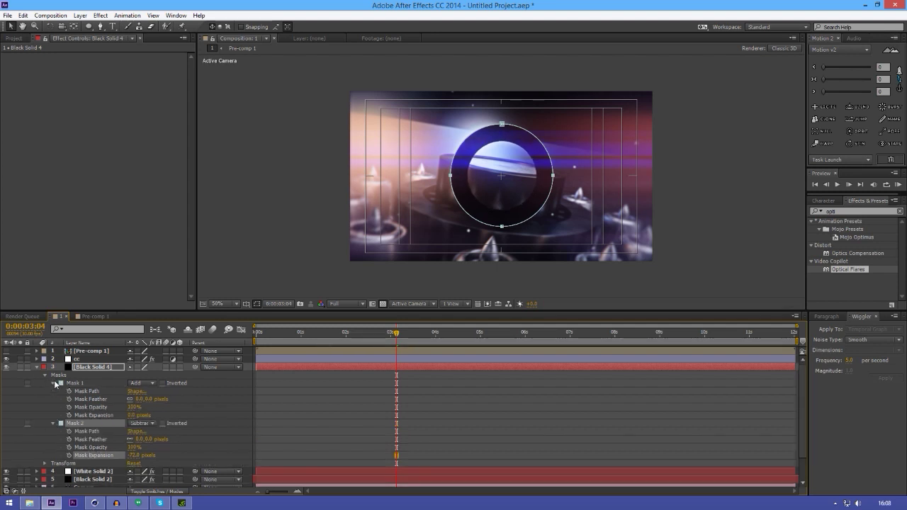
{"action": "left_click", "coordinate": [87, 416]}
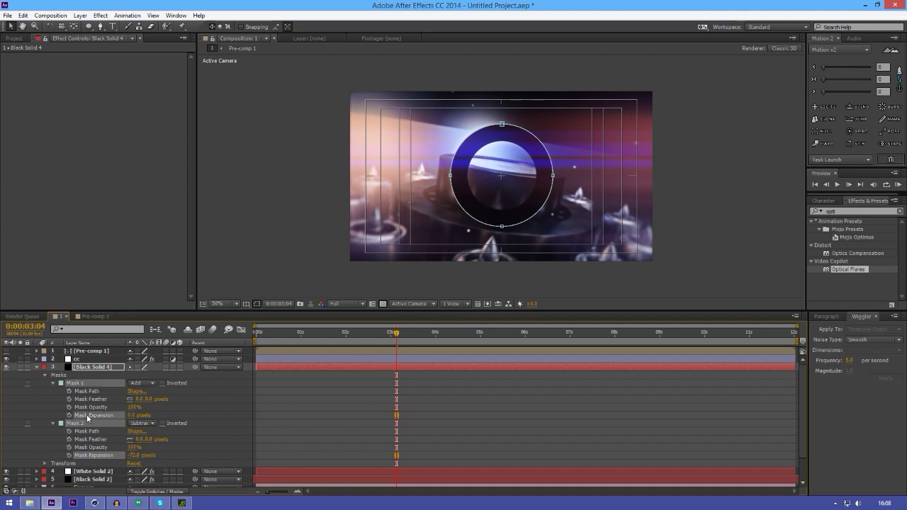
{"action": "left_click", "coordinate": [69, 415]}
{"action": "left_click_drag", "start_coordinate": [135, 417], "coordinate": [22, 416]}
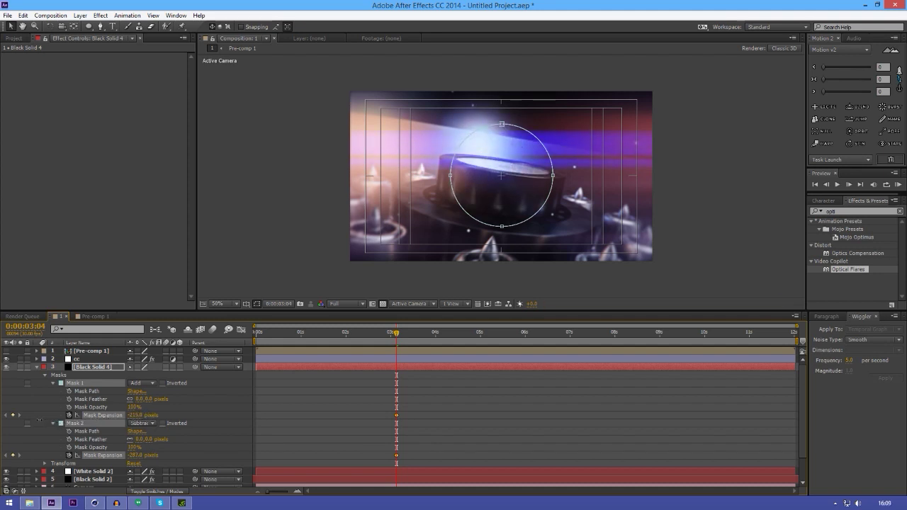
Step: At 0:00:04:24, expand both masks beyond the frame, with Mask 1 at 687 and Mask 2 at 615 pixels
{"action": "left_click_drag", "start_coordinate": [426, 338], "coordinate": [472, 338]}
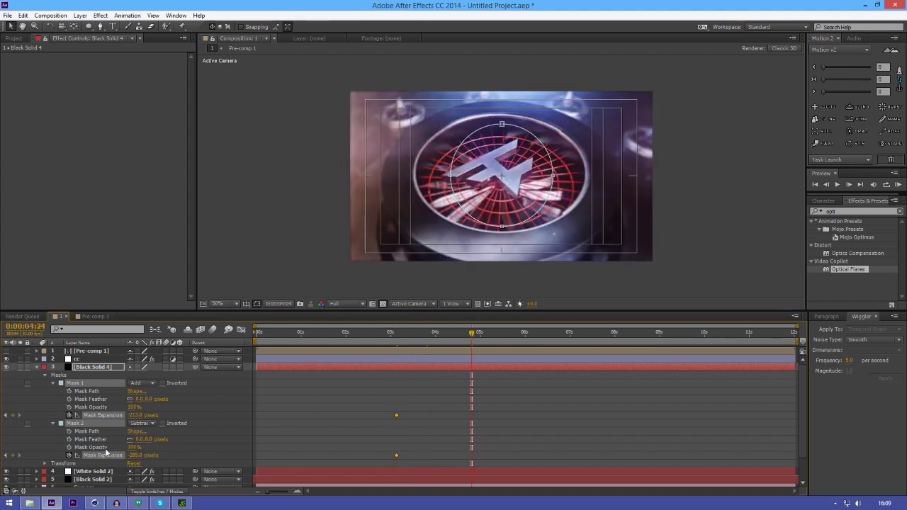
{"action": "left_click_drag", "start_coordinate": [138, 415], "coordinate": [172, 409]}
Step: Pre-compose the ring solid as Black Solid 4 Comp 1 with all attributes moved into it, and open the new composition
{"action": "right_click", "coordinate": [107, 371]}
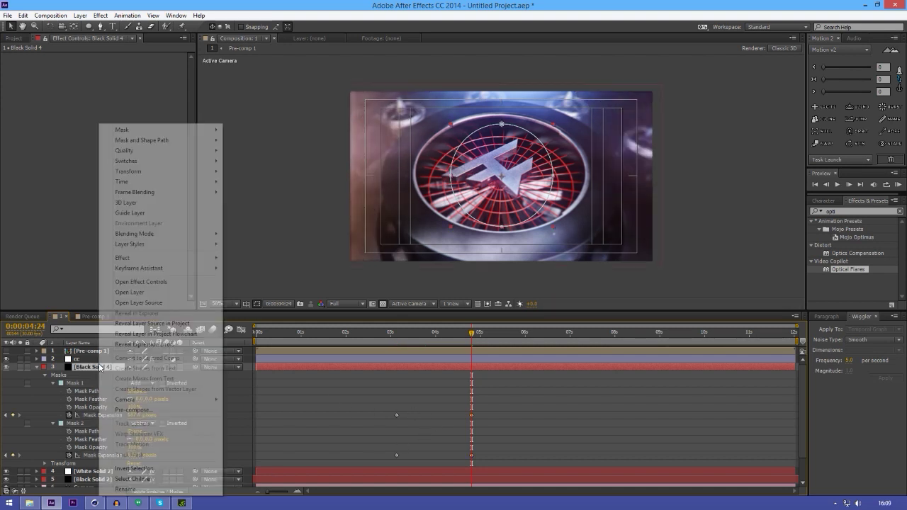
{"action": "left_click", "coordinate": [133, 409]}
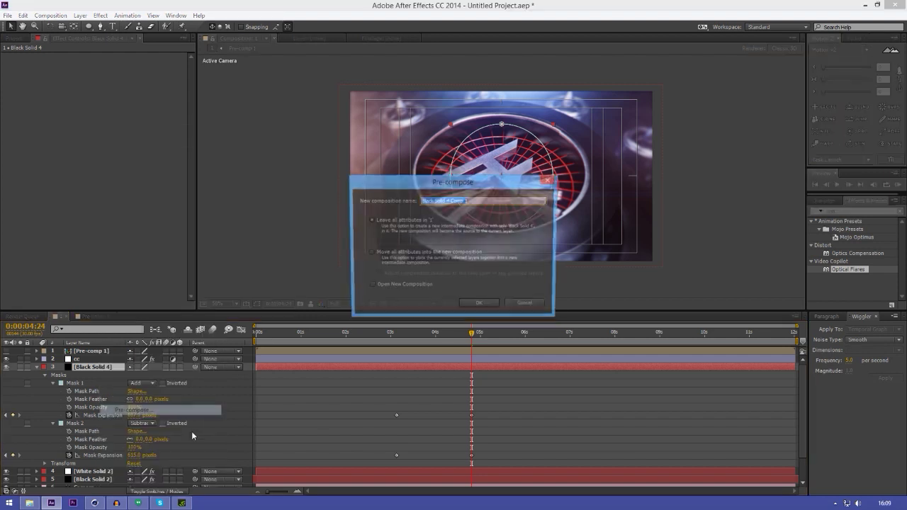
{"action": "left_click", "coordinate": [376, 254]}
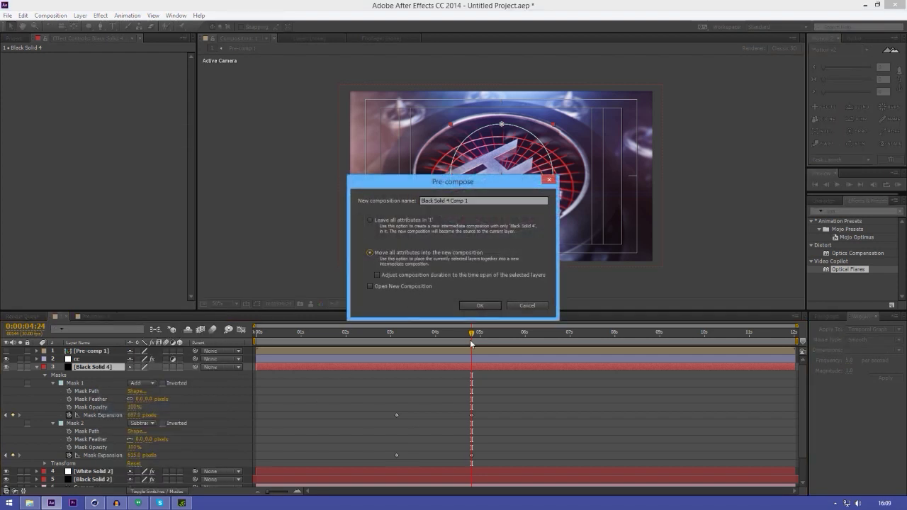
{"action": "left_click", "coordinate": [481, 305]}
{"action": "double_click", "coordinate": [100, 369]}
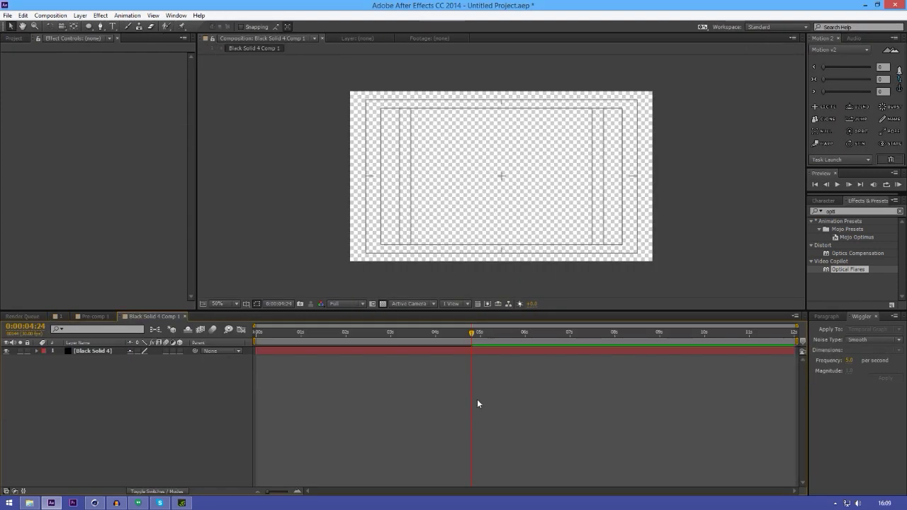
Step: Find Turbulent Displace and apply it to Black Solid 4, viewing the expanding ring at 0:00:03:24
{"action": "left_click", "coordinate": [84, 352]}
{"action": "left_click_drag", "start_coordinate": [461, 330], "coordinate": [427, 331]}
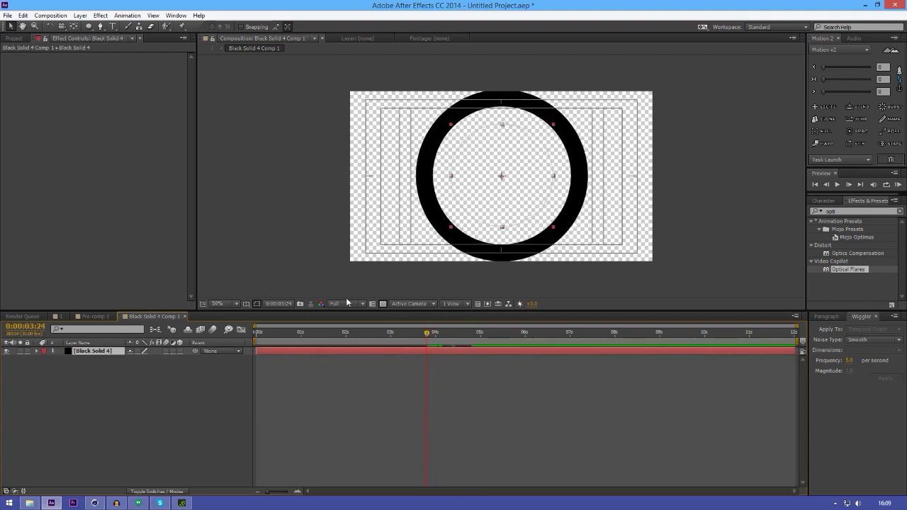
{"action": "left_click", "coordinate": [382, 304]}
{"action": "left_click", "coordinate": [382, 304]}
{"action": "left_click", "coordinate": [382, 304]}
{"action": "left_click", "coordinate": [382, 305]}
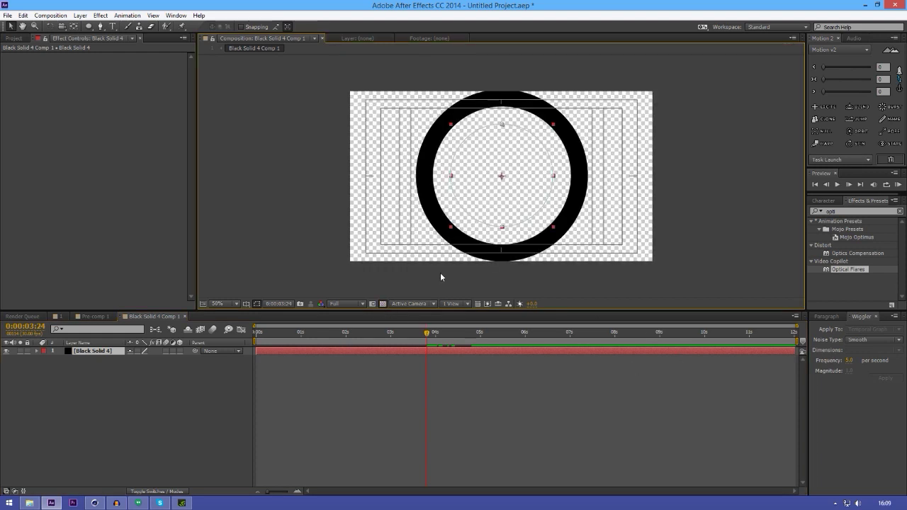
{"action": "left_click_drag", "start_coordinate": [857, 208], "coordinate": [801, 206]}
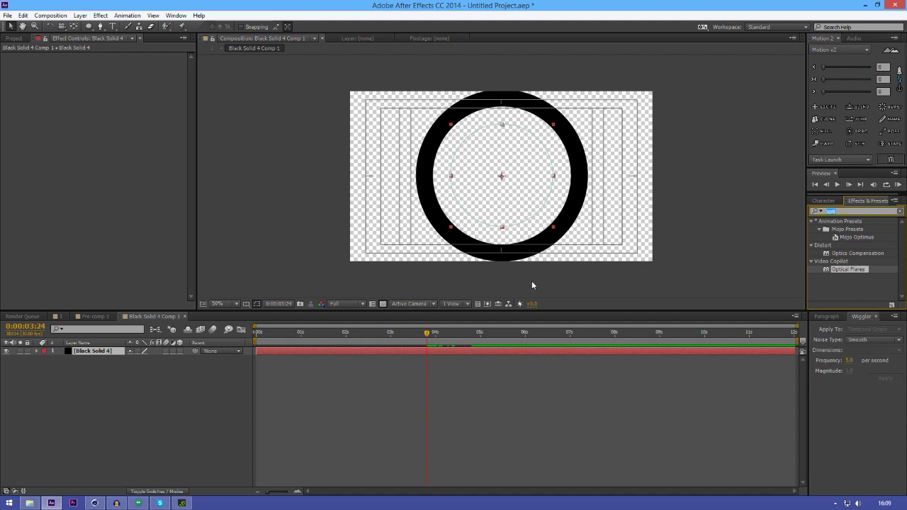
{"action": "type", "text": "desplace"}
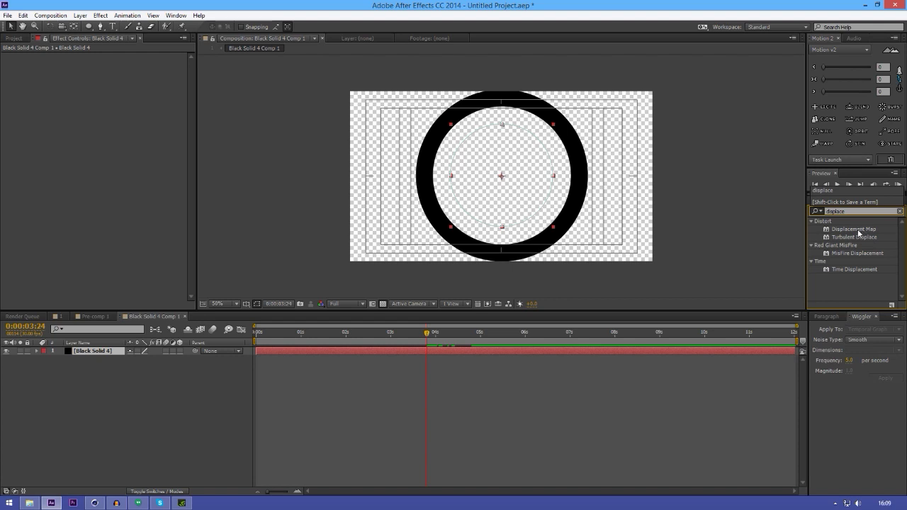
{"action": "left_click_drag", "start_coordinate": [858, 230], "coordinate": [227, 375]}
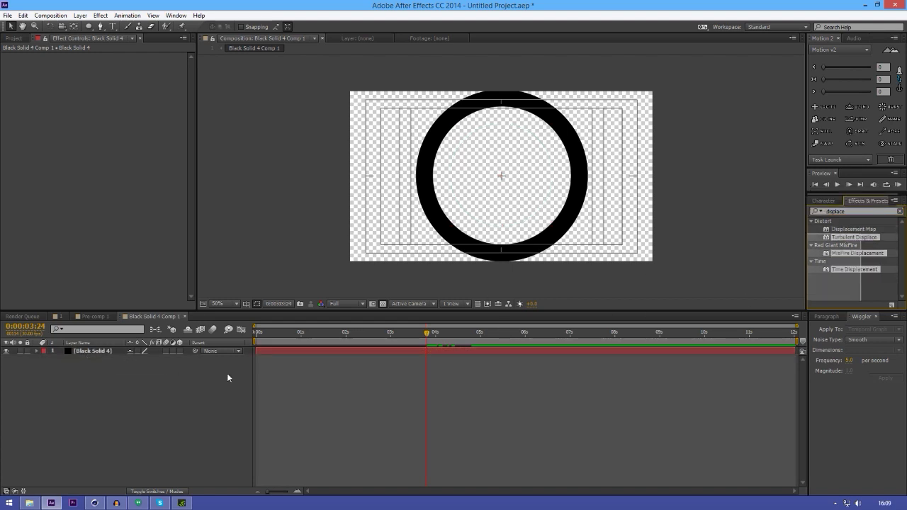
{"action": "left_click", "coordinate": [98, 354]}
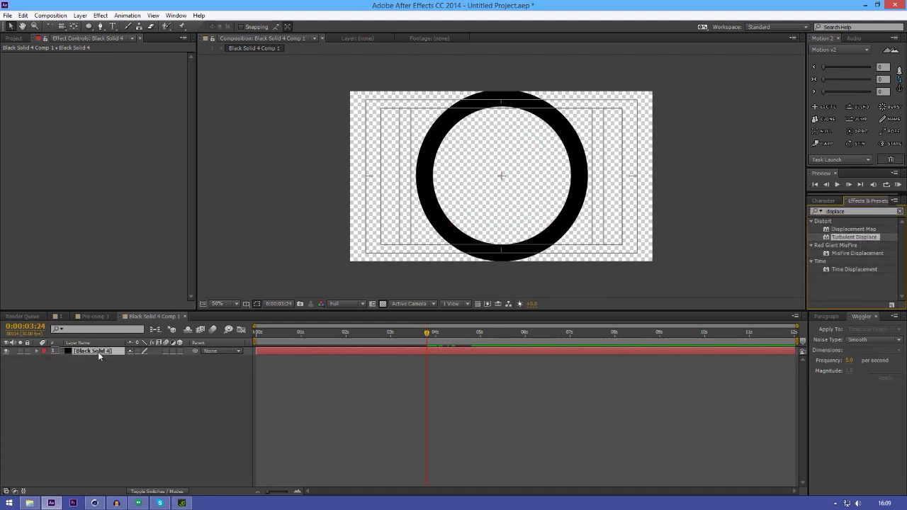
{"action": "left_click_drag", "start_coordinate": [99, 354], "coordinate": [98, 355]}
Step: Raise Turbulent Displace's Amount strongly and set its Size to 27 to break the ring into an irregular shape
{"action": "left_click_drag", "start_coordinate": [113, 81], "coordinate": [376, 96]}
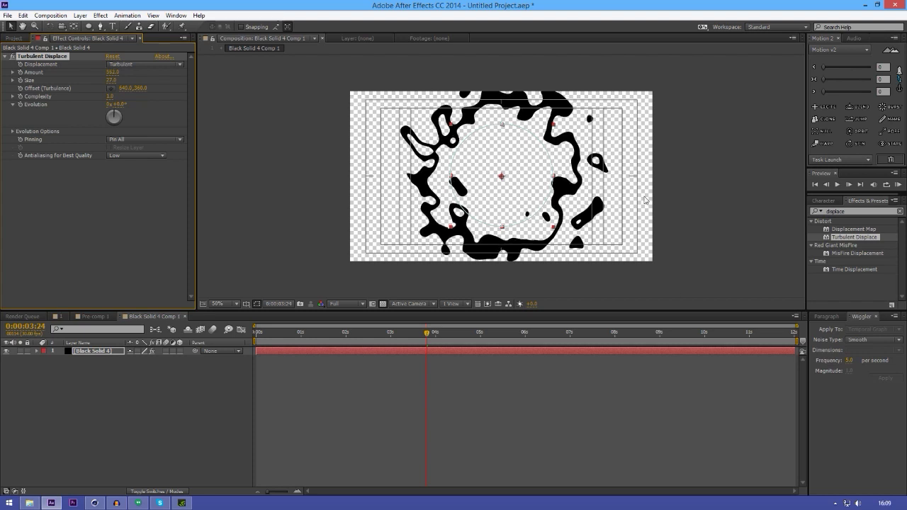
{"action": "scroll", "coordinate": [642, 199], "scroll_direction": "down", "scroll_amount": 1}
{"action": "scroll", "coordinate": [634, 194], "scroll_direction": "up", "scroll_amount": 2}
{"action": "scroll", "coordinate": [601, 197], "scroll_direction": "down", "scroll_amount": 1}
{"action": "scroll", "coordinate": [571, 196], "scroll_direction": "up", "scroll_amount": 1}
{"action": "key", "text": "comma"}
Step: Feather the ring's masks, setting Mask 1 to 52 pixels and Mask 2 to about 54 pixels
{"action": "left_click", "coordinate": [88, 356]}
{"action": "key", "text": "f"}
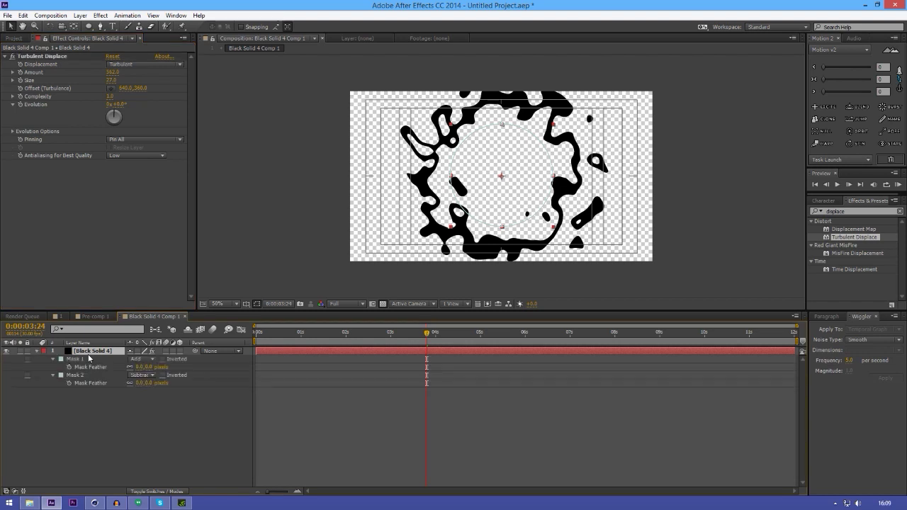
{"action": "left_click_drag", "start_coordinate": [139, 370], "coordinate": [180, 396]}
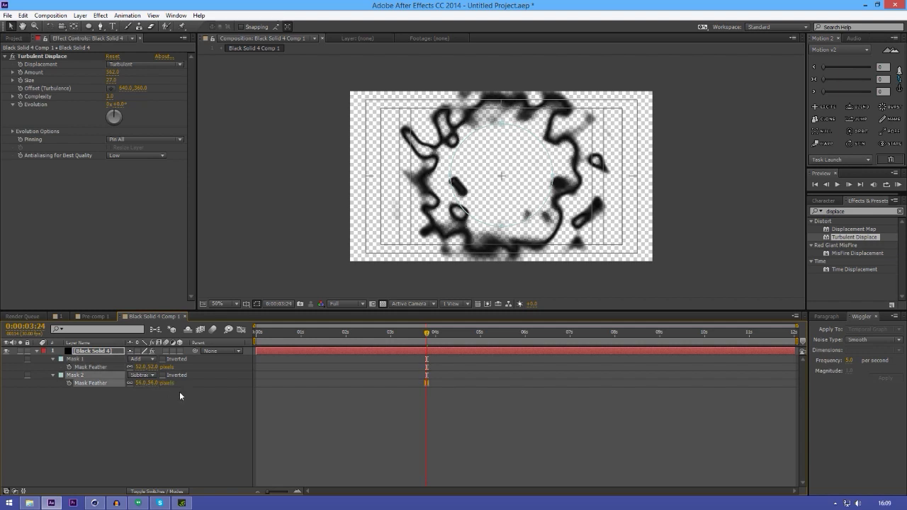
Step: Return to composition 1, apply Displacement Map to the cc layer and set its map layer to Black Solid 4 Comp 1
{"action": "left_click", "coordinate": [91, 316]}
{"action": "left_click", "coordinate": [61, 316]}
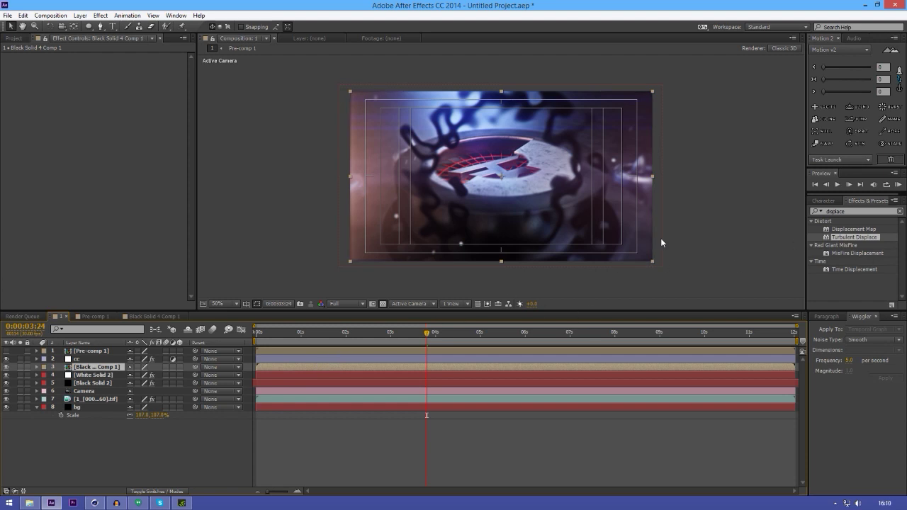
{"action": "left_click_drag", "start_coordinate": [872, 231], "coordinate": [119, 365]}
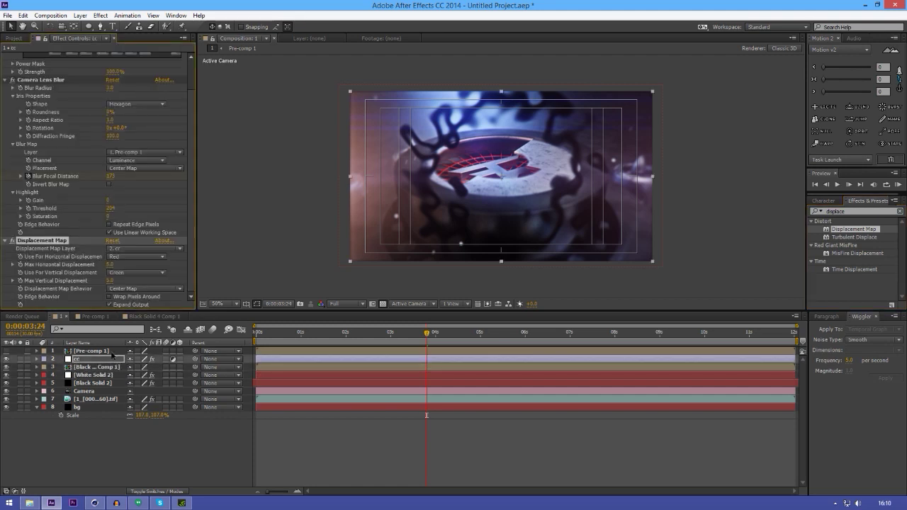
{"action": "left_click", "coordinate": [146, 250]}
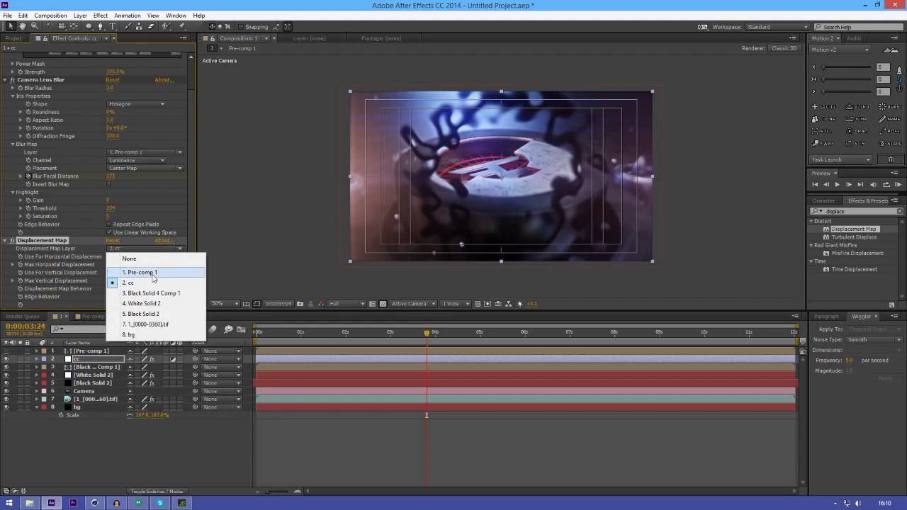
{"action": "left_click", "coordinate": [146, 297]}
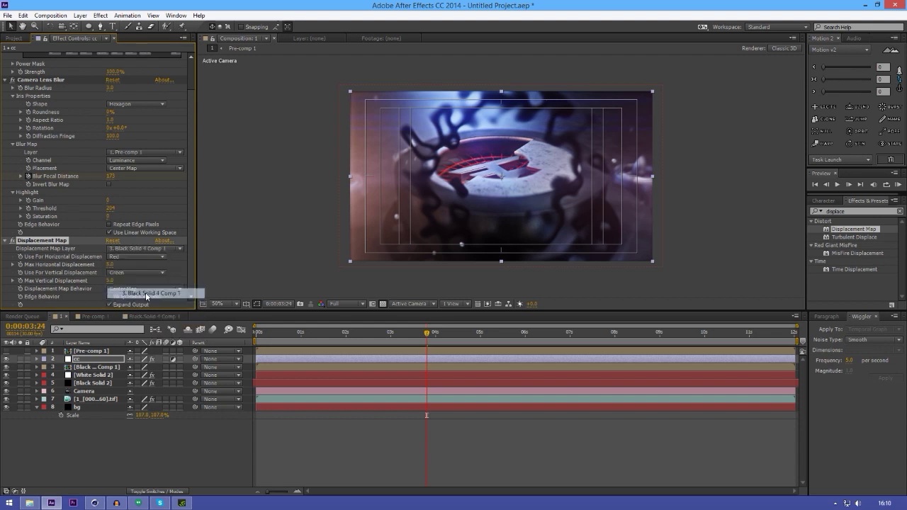
Step: Move the Black Solid 4 Comp 1 layer above the cc layer and hide it so only its displacement is used
{"action": "left_click", "coordinate": [94, 368]}
{"action": "left_click_drag", "start_coordinate": [95, 370], "coordinate": [92, 356]}
{"action": "left_click", "coordinate": [92, 368]}
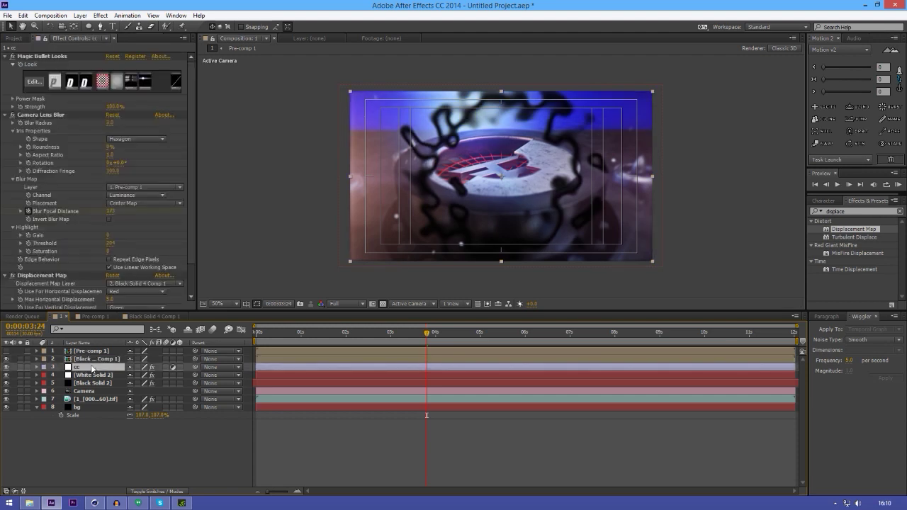
{"action": "left_click", "coordinate": [7, 359]}
{"action": "key", "text": "period"}
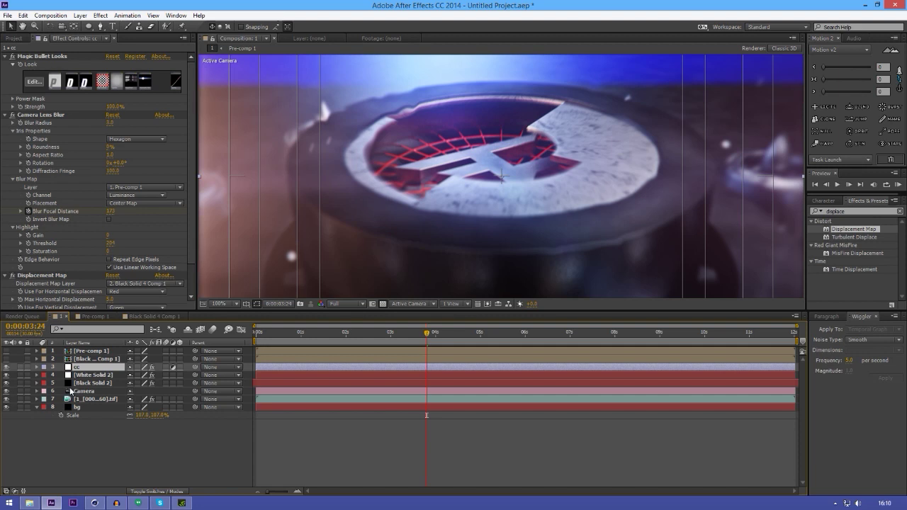
Step: Try an extreme Max Horizontal Displacement on the cc layer's Displacement Map and undo it
{"action": "scroll", "coordinate": [125, 284], "scroll_direction": "down", "scroll_amount": 2}
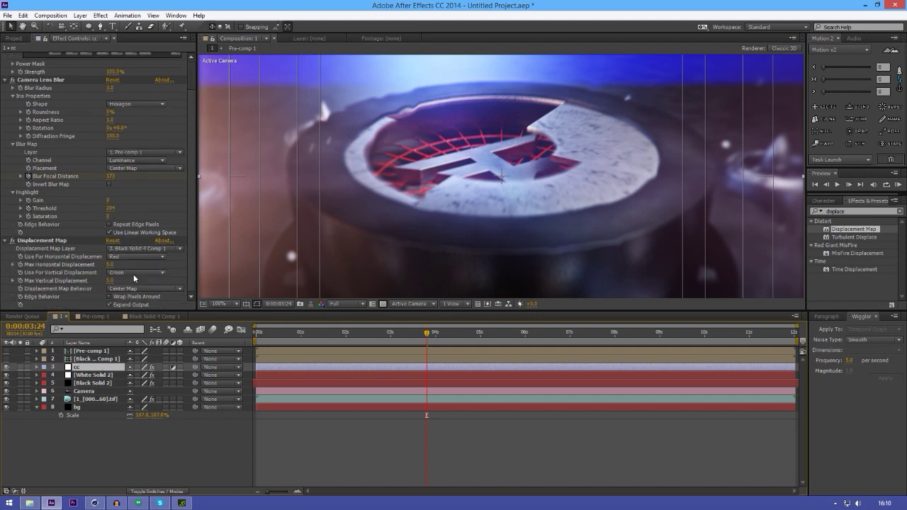
{"action": "left_click_drag", "start_coordinate": [112, 264], "coordinate": [534, 268]}
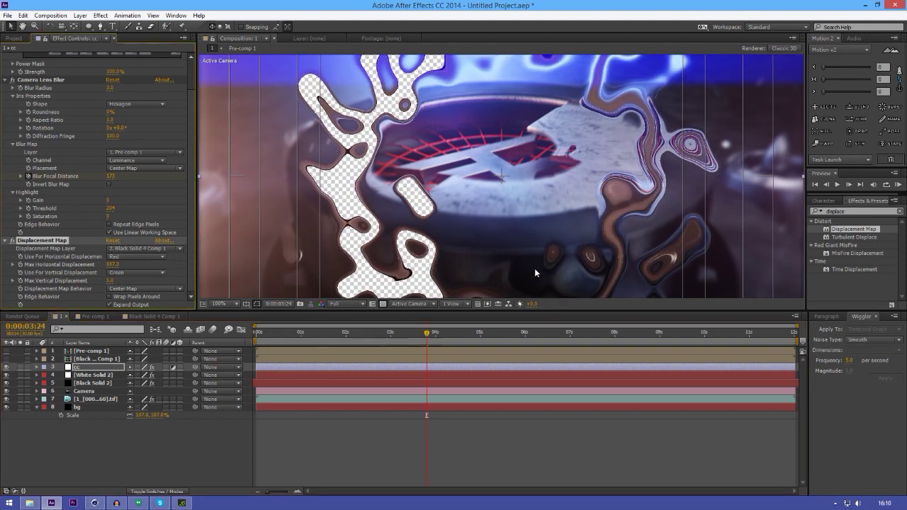
{"action": "key", "text": "ctrl+z"}
Step: Play back composition 1 from about 0:00:03:17 to examine the subtle displacement around the logo
{"action": "scroll", "coordinate": [430, 219], "scroll_direction": "down", "scroll_amount": 2}
{"action": "key", "text": "h"}
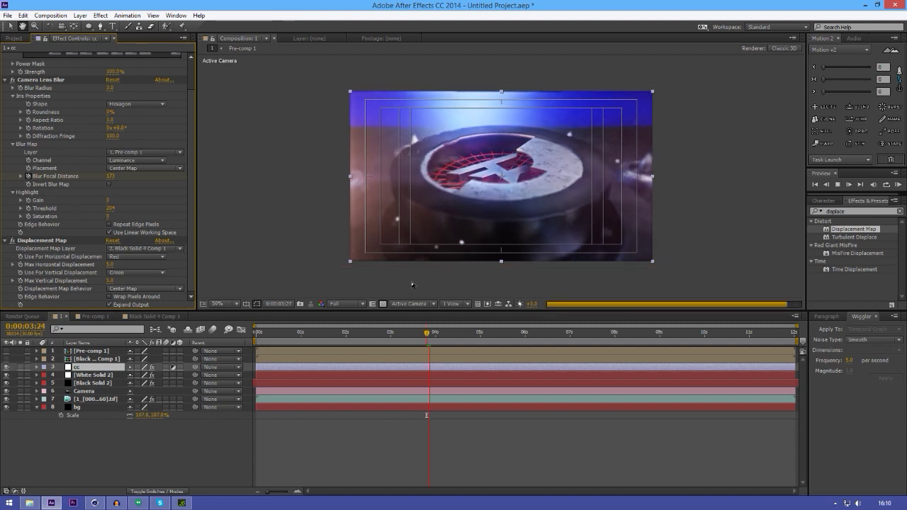
{"action": "key", "text": "v"}
{"action": "left_click_drag", "start_coordinate": [416, 341], "coordinate": [408, 341]}
{"action": "key", "text": "space"}
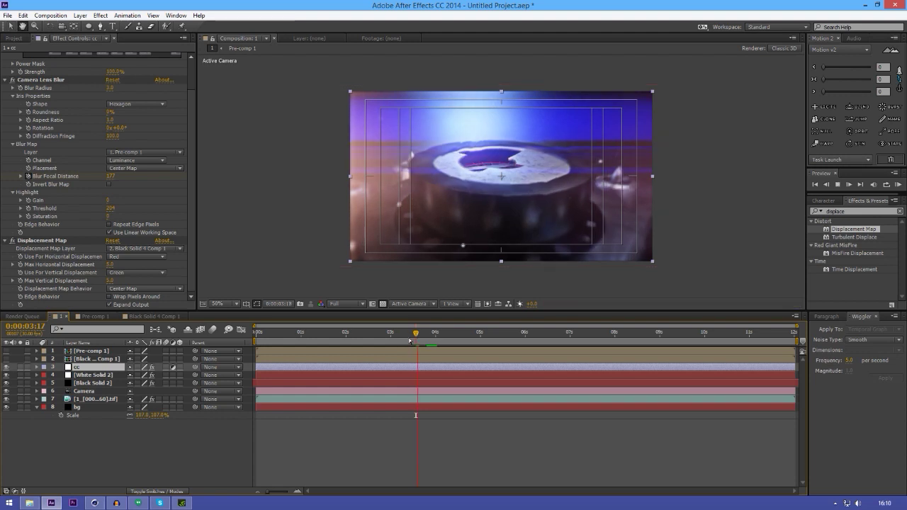
{"action": "key", "text": "space"}
{"action": "scroll", "coordinate": [475, 159], "scroll_direction": "up", "scroll_amount": 2}
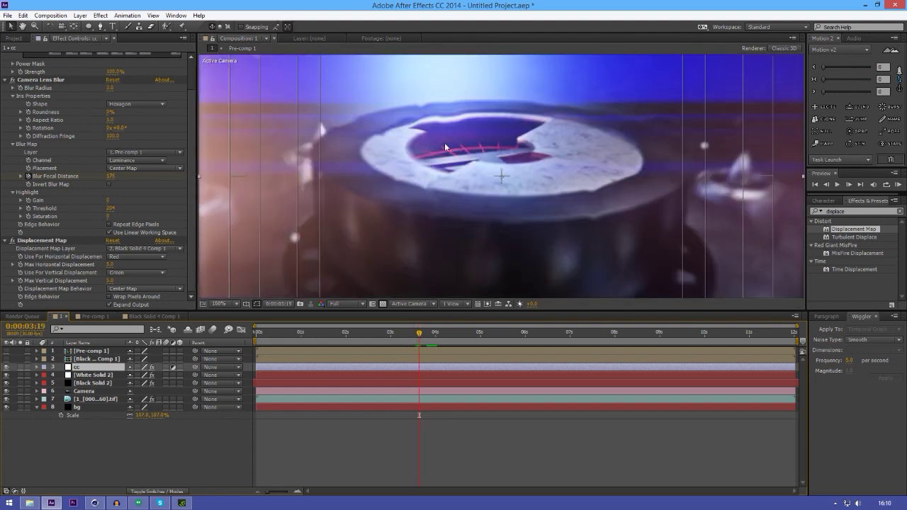
Step: Examine the shockwave distortion frame by frame and between 0:00:04:22 and 0:00:04:00
{"action": "scroll", "coordinate": [428, 180], "scroll_direction": "down", "scroll_amount": 2}
{"action": "key", "text": "Page_Down"}
{"action": "key", "text": "Page_Down"}
{"action": "left_click", "coordinate": [467, 340]}
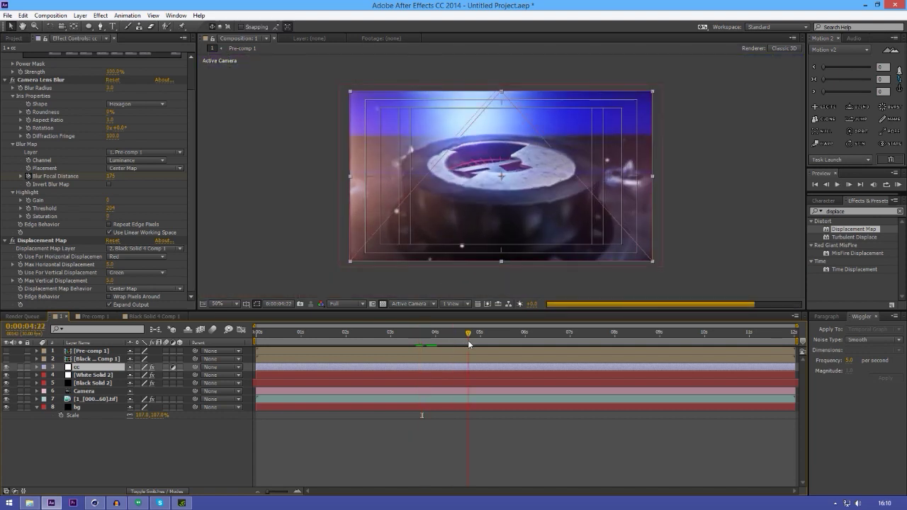
{"action": "left_click", "coordinate": [457, 341]}
{"action": "left_click", "coordinate": [452, 342]}
{"action": "left_click", "coordinate": [435, 341]}
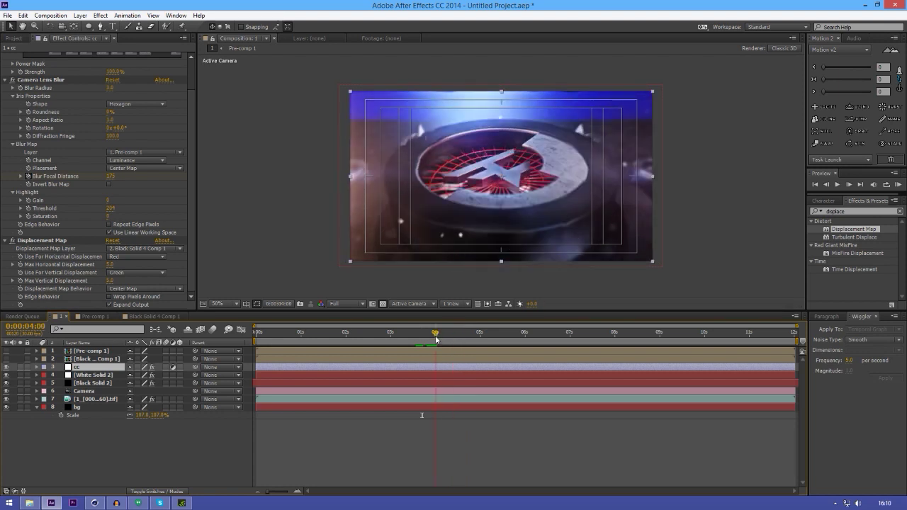
Step: Enable motion blur for the Black Solid 4 layer and its composition, Black Solid 4 Comp 1, and return to composition 1
{"action": "left_click", "coordinate": [113, 358]}
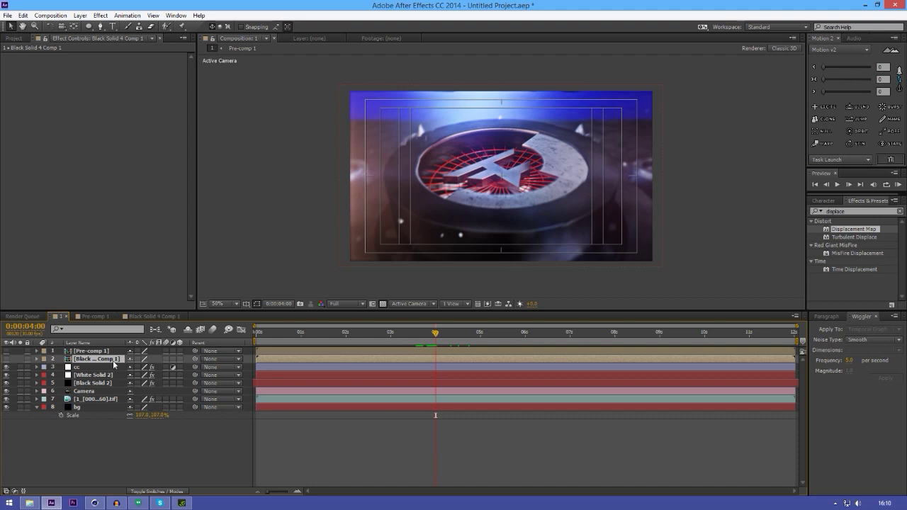
{"action": "double_click", "coordinate": [107, 358]}
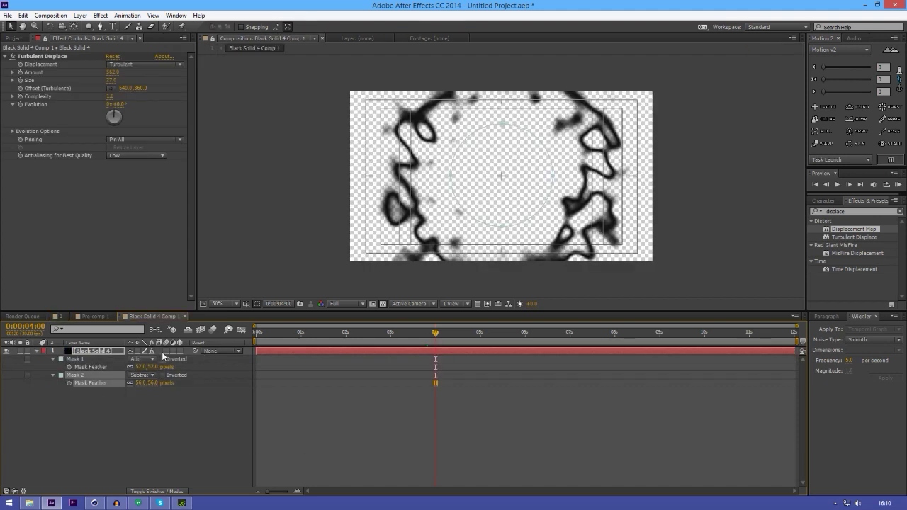
{"action": "left_click", "coordinate": [162, 354]}
{"action": "left_click", "coordinate": [167, 351]}
{"action": "left_click", "coordinate": [212, 330]}
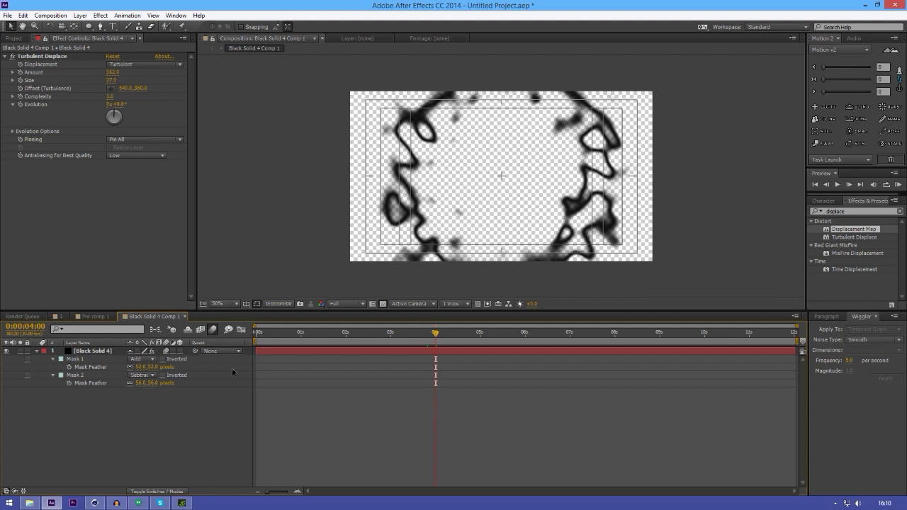
{"action": "left_click", "coordinate": [172, 491]}
{"action": "left_click", "coordinate": [172, 491]}
{"action": "left_click", "coordinate": [173, 491]}
{"action": "left_click", "coordinate": [172, 491]}
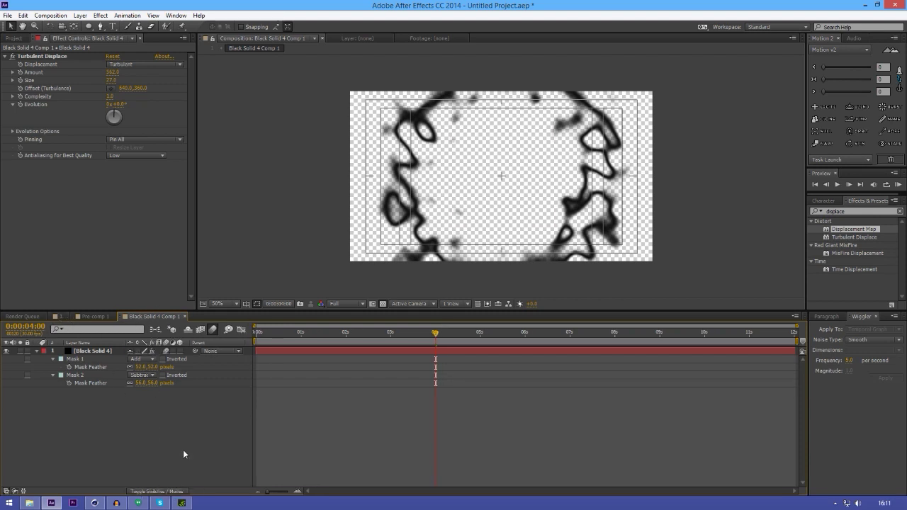
{"action": "left_click", "coordinate": [63, 317]}
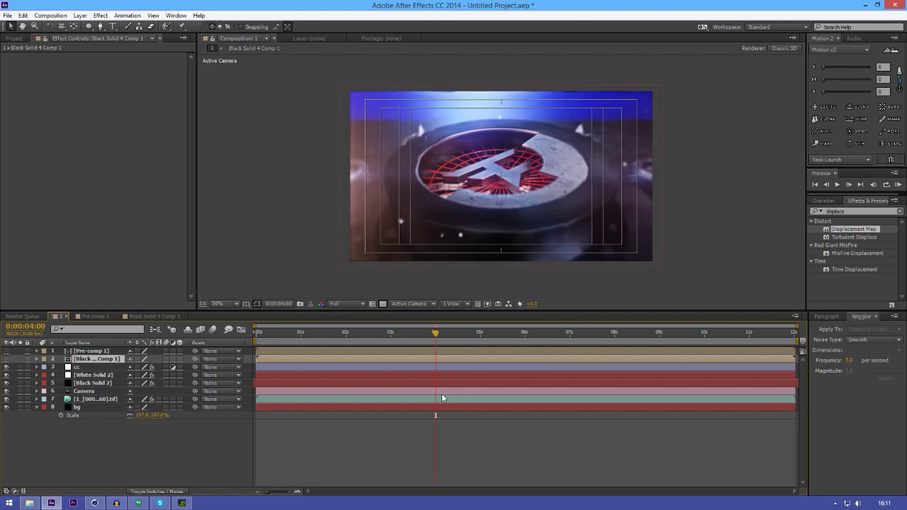
Step: Save the project in the AE files folder as tutorial 2
{"action": "key", "text": "ctrl+s"}
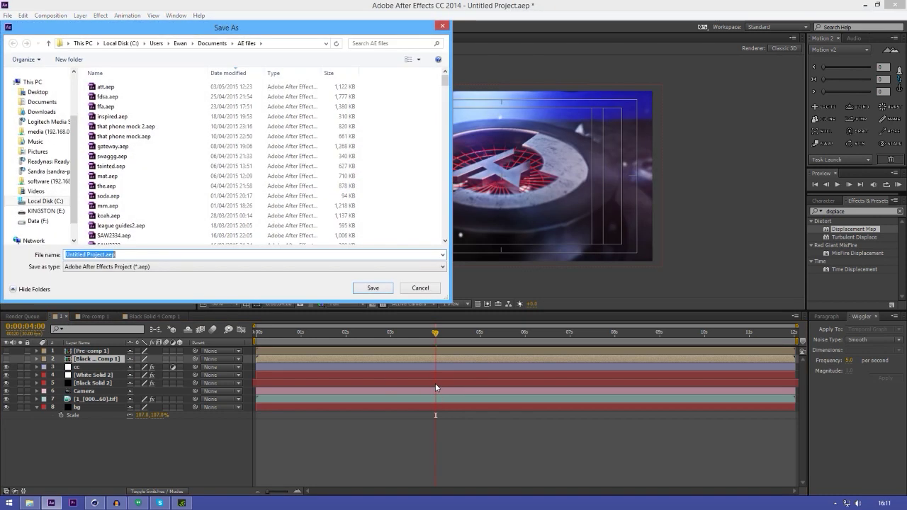
{"action": "left_click_drag", "start_coordinate": [241, 29], "coordinate": [520, 213]}
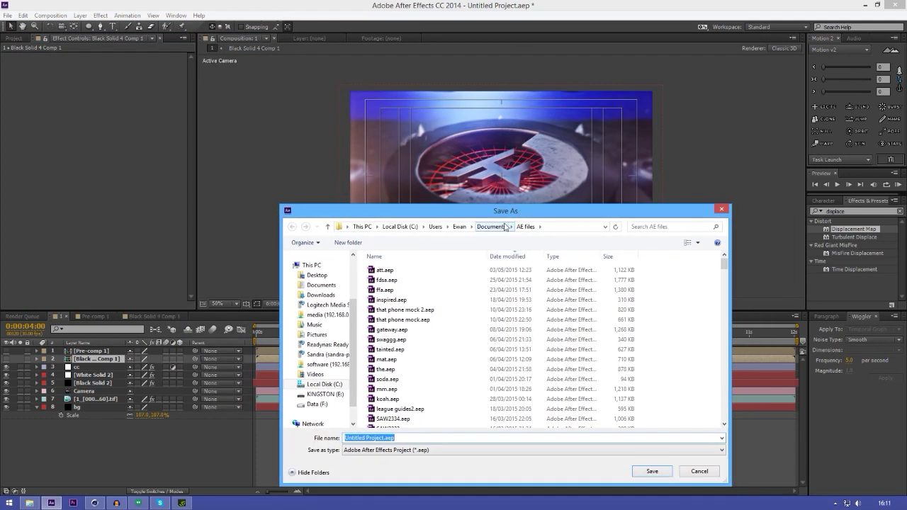
{"action": "type", "text": "tut"}
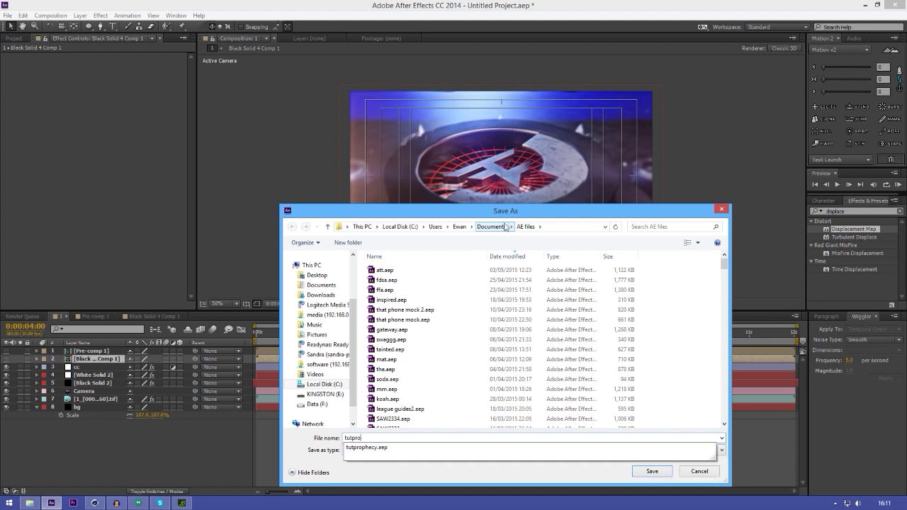
{"action": "type", "text": "orial 2"}
{"action": "key", "text": "Return"}
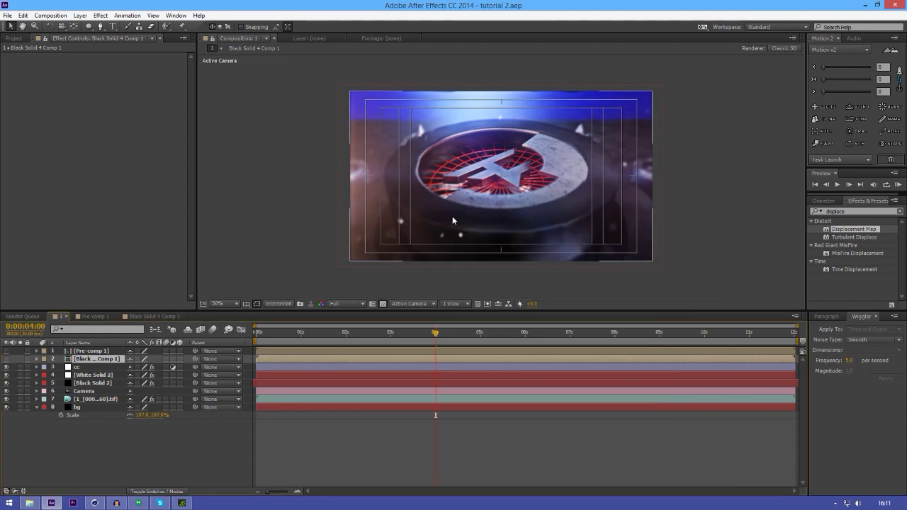
Step: At 0:00:11:02, set the Anamorphic Flare's Threshold to 0.890 in the cc layer's Magic Bullet Looks
{"action": "left_click", "coordinate": [487, 332]}
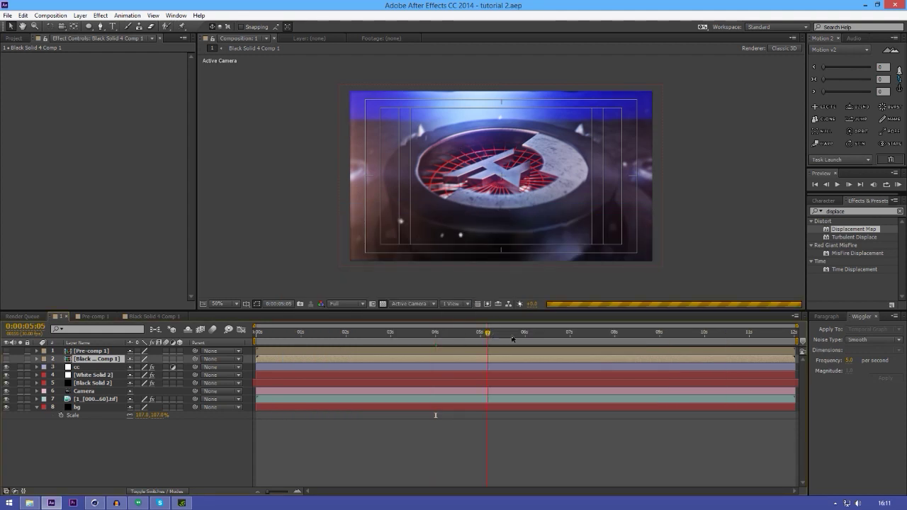
{"action": "left_click", "coordinate": [567, 337]}
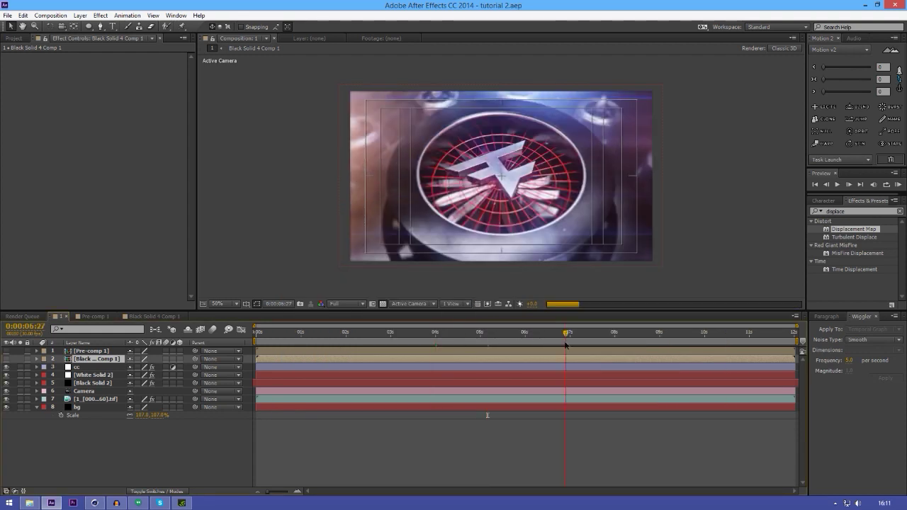
{"action": "left_click", "coordinate": [630, 340]}
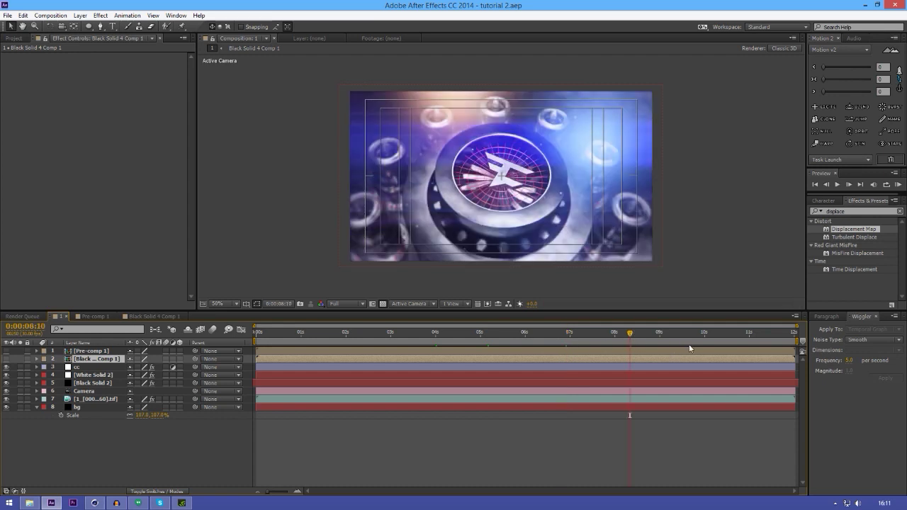
{"action": "left_click", "coordinate": [709, 340]}
{"action": "left_click_drag", "start_coordinate": [741, 337], "coordinate": [752, 336]}
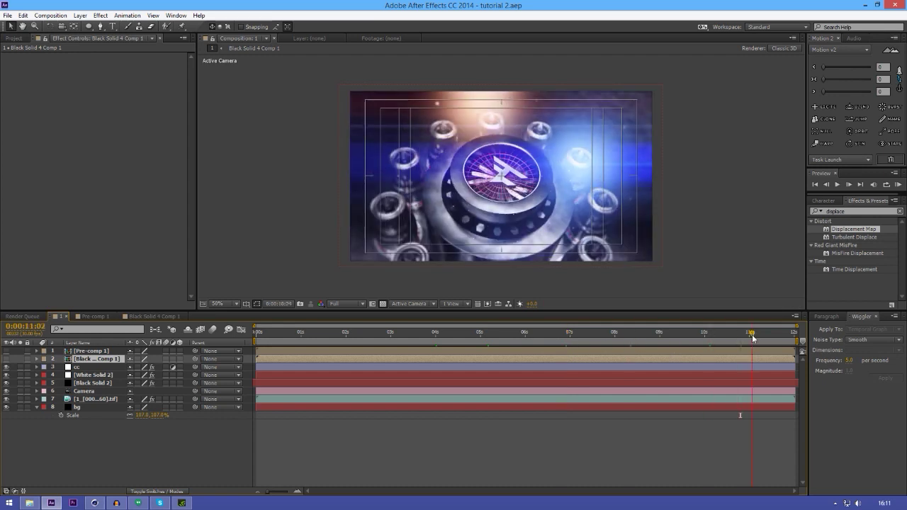
{"action": "key", "text": "period"}
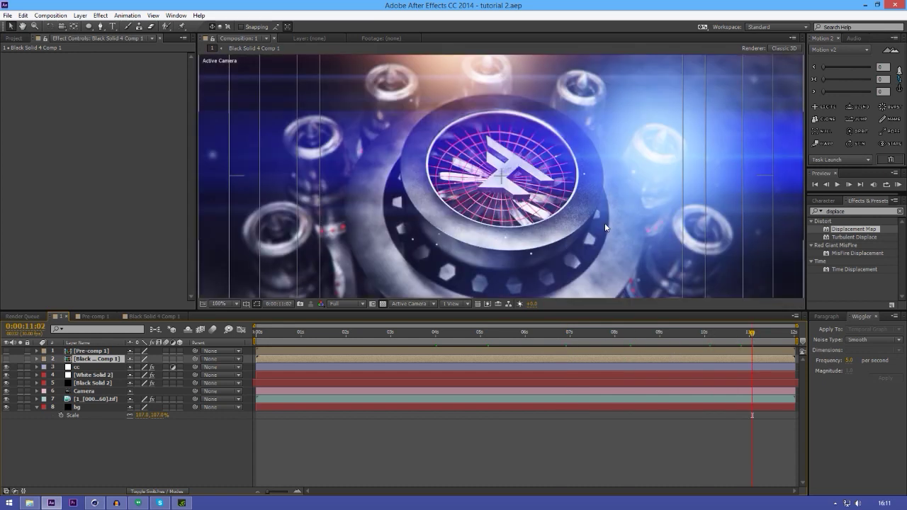
{"action": "left_click", "coordinate": [96, 366]}
{"action": "left_click", "coordinate": [34, 82]}
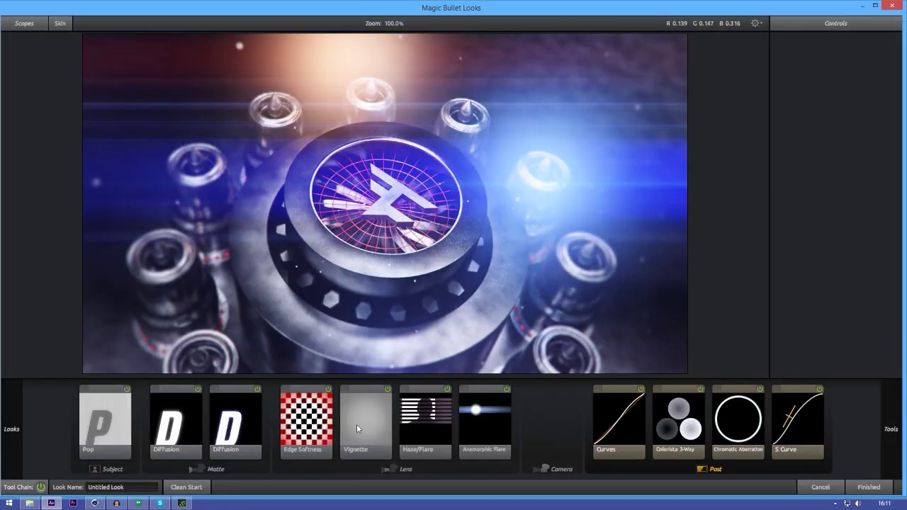
{"action": "left_click", "coordinate": [495, 429]}
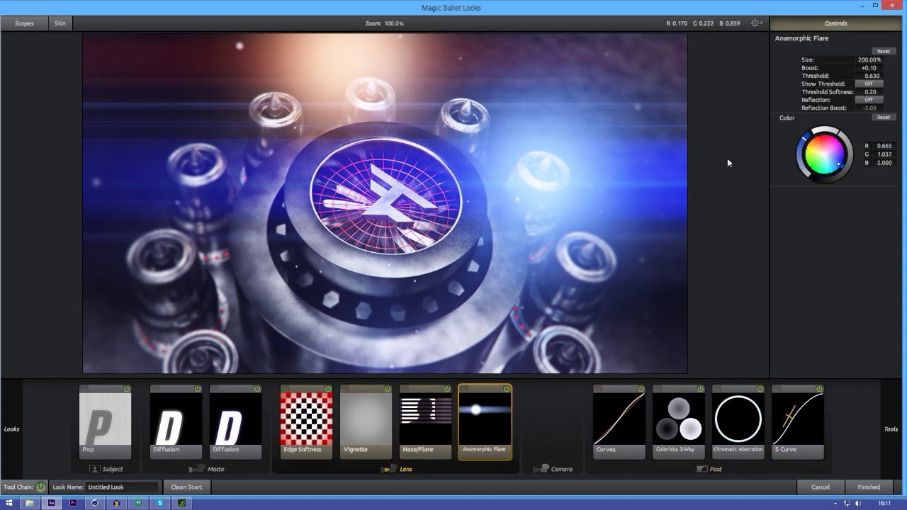
{"action": "mouse_move", "coordinate": [869, 67]}
{"action": "left_mouse_down"}
{"action": "mouse_move", "coordinate": [895, 68]}
{"action": "mouse_move", "coordinate": [863, 68]}
{"action": "mouse_move", "coordinate": [896, 77]}
{"action": "left_mouse_up"}
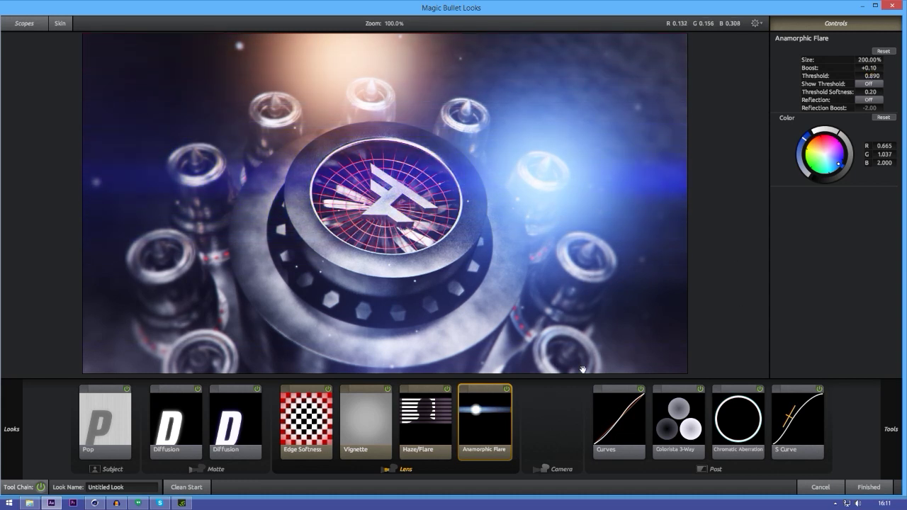
{"action": "left_click", "coordinate": [869, 488]}
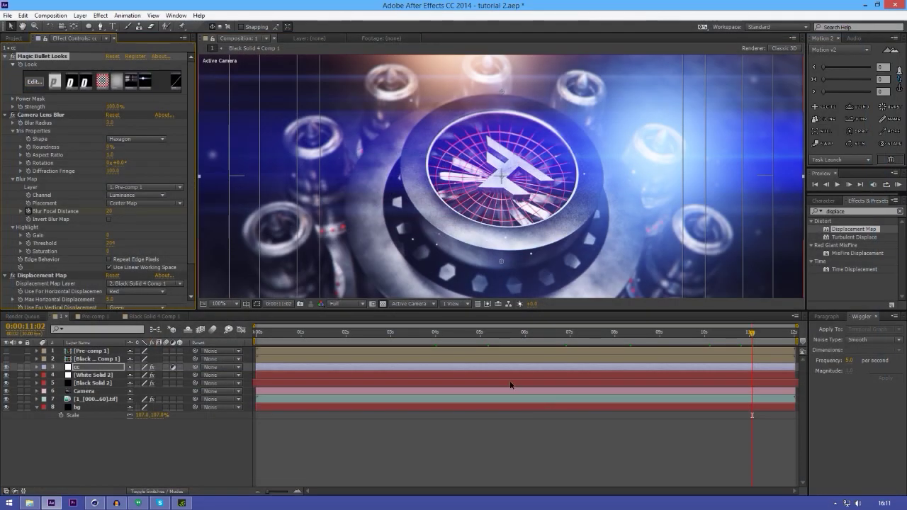
Step: Pre-compose all layers of composition 1 into Pre-comp 2, moving all attributes into it
{"action": "left_click", "coordinate": [80, 374]}
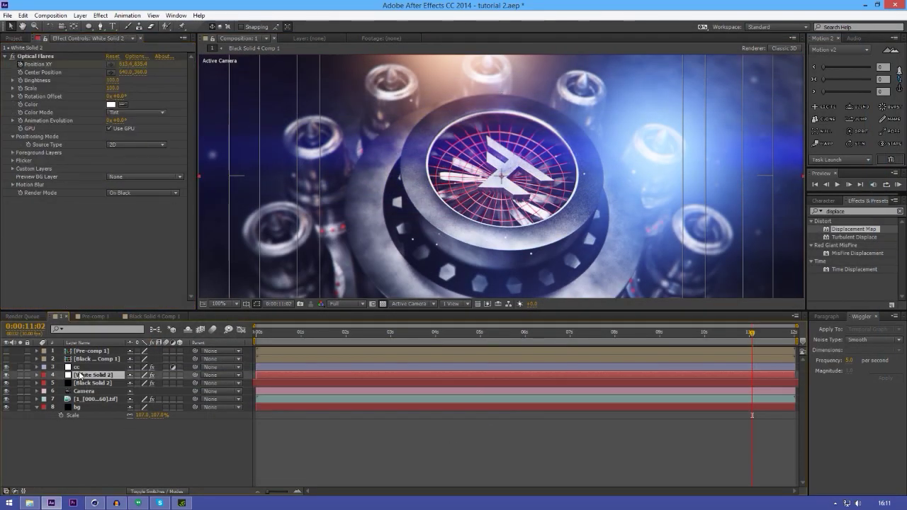
{"action": "right_click", "coordinate": [84, 374]}
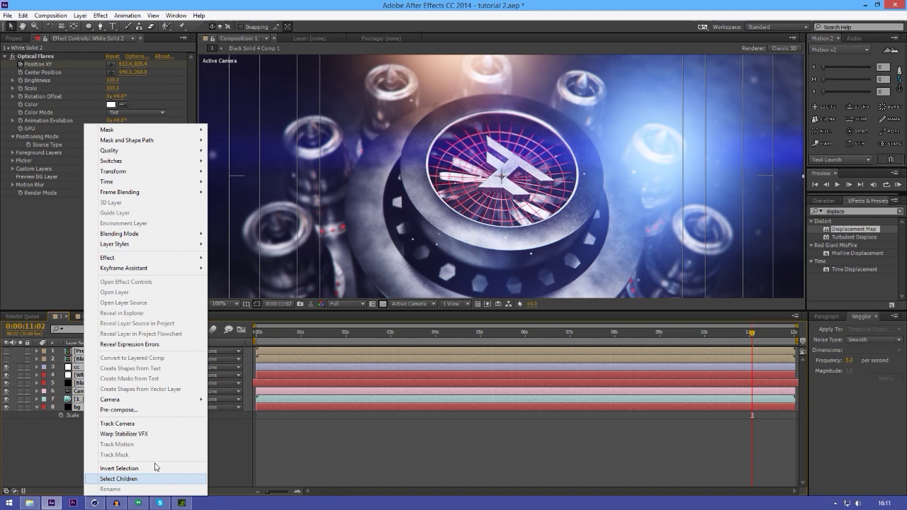
{"action": "left_click", "coordinate": [156, 410]}
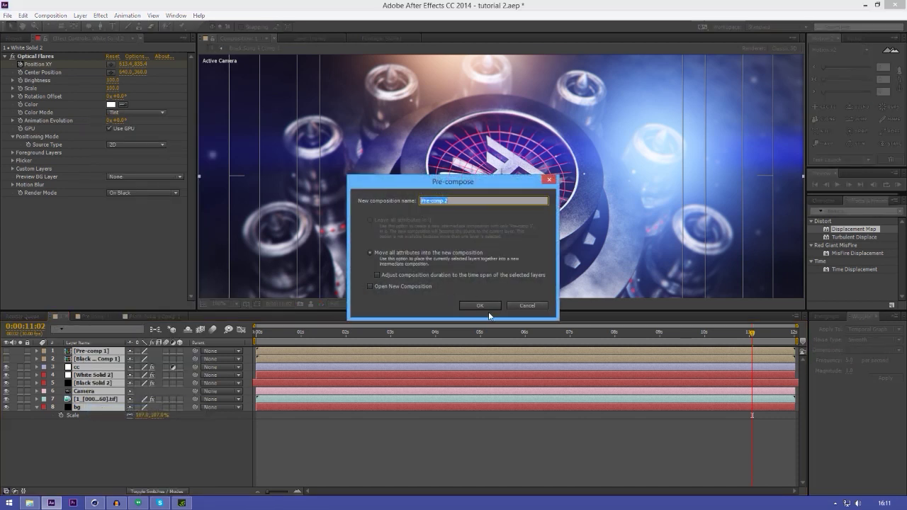
{"action": "left_click", "coordinate": [486, 307]}
Step: Go to the start of the timeline and scale Pre-comp 2 up to 102% to leave room at the edges
{"action": "key", "text": "s"}
{"action": "left_click_drag", "start_coordinate": [312, 334], "coordinate": [83, 355]}
{"action": "left_click_drag", "start_coordinate": [143, 364], "coordinate": [121, 371]}
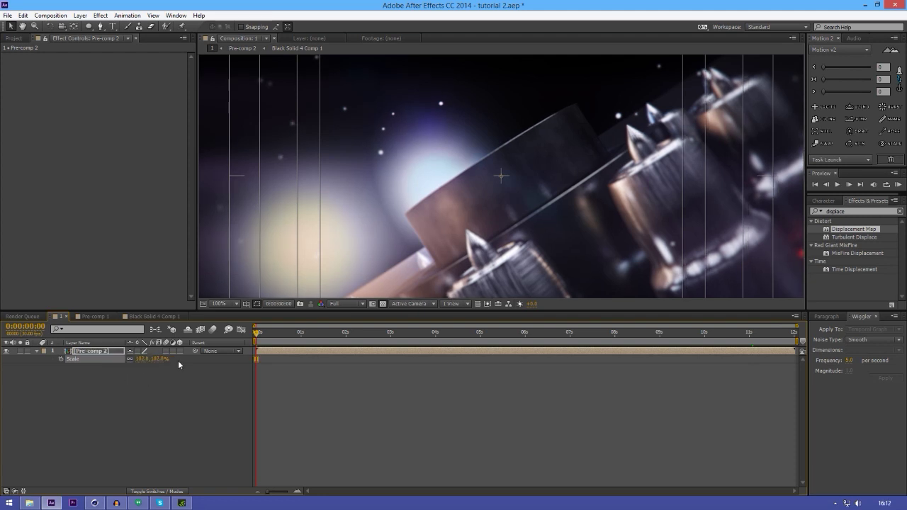
{"action": "key", "text": "comma"}
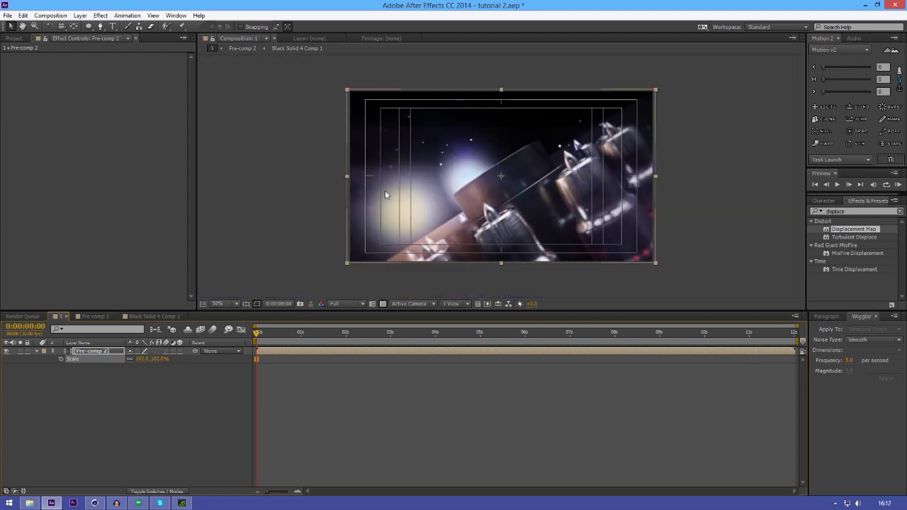
Step: Add Position keyframes to Pre-comp 2 at the start of the timeline and at 0:00:12:00
{"action": "key", "text": "p"}
{"action": "left_click", "coordinate": [61, 359]}
{"action": "key", "text": "End"}
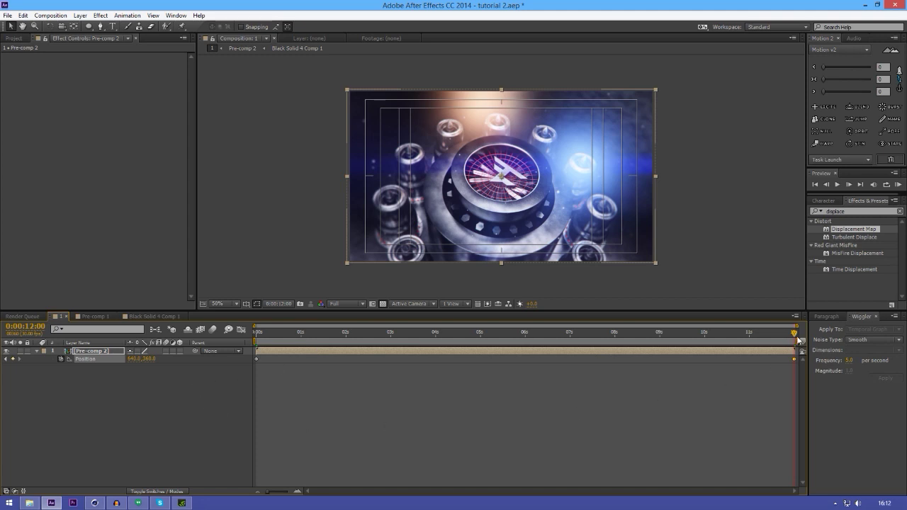
Step: Apply the Wiggler to both Position keyframes with frequency 5.0 and magnitude 1.0, and check the shake around 0:00:04:05
{"action": "left_click_drag", "start_coordinate": [212, 406], "coordinate": [800, 359]}
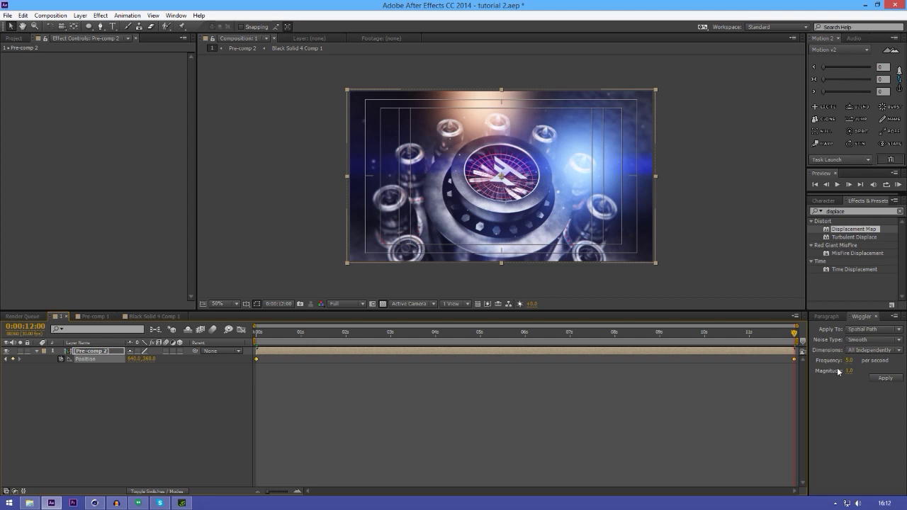
{"action": "left_click", "coordinate": [872, 378]}
{"action": "left_click", "coordinate": [522, 414]}
{"action": "left_click", "coordinate": [467, 331]}
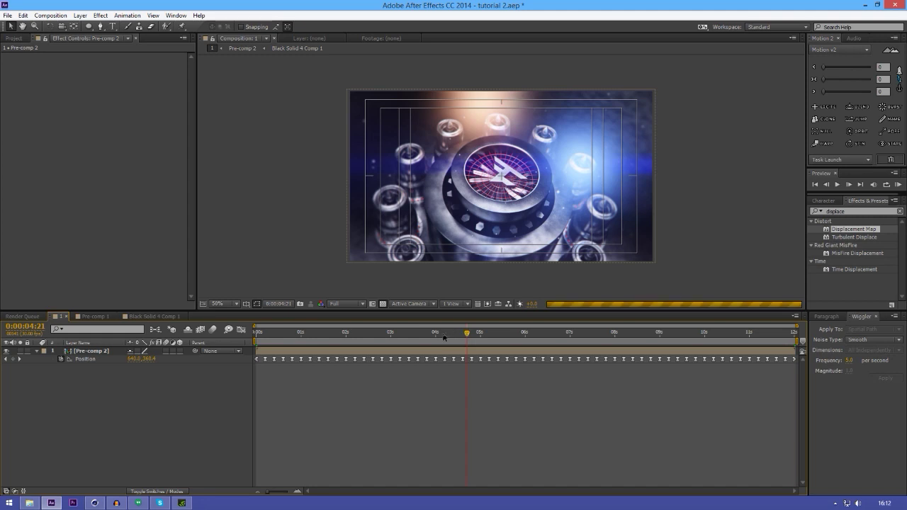
{"action": "left_click", "coordinate": [442, 335]}
Step: RAM-preview the camera shake of composition 1, and inspect the frame around 0:00:02:22 up close
{"action": "left_click", "coordinate": [897, 185]}
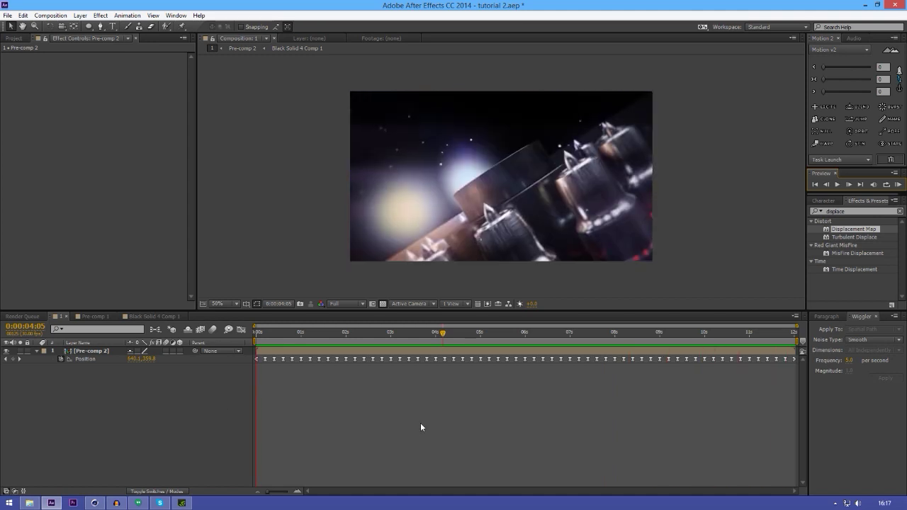
{"action": "key", "text": "space"}
{"action": "left_click_drag", "start_coordinate": [427, 333], "coordinate": [379, 352]}
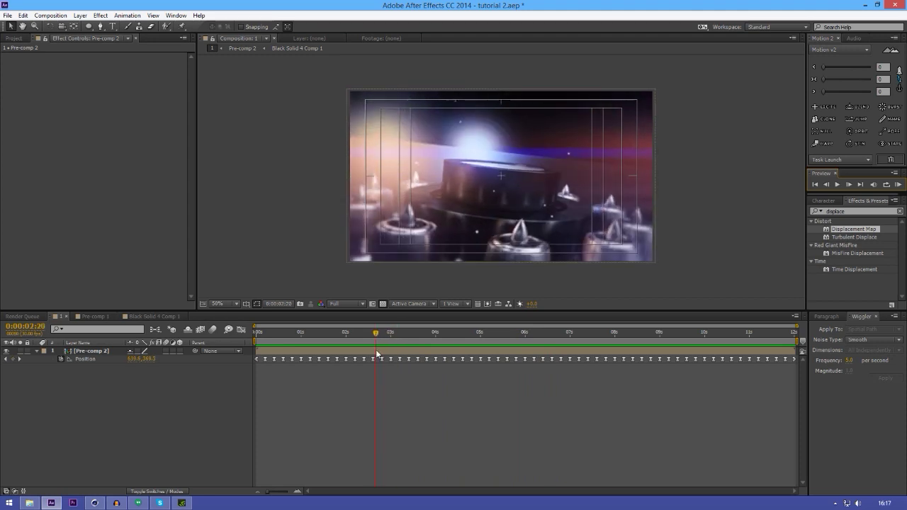
{"action": "scroll", "coordinate": [469, 139], "scroll_direction": "up", "scroll_amount": 3}
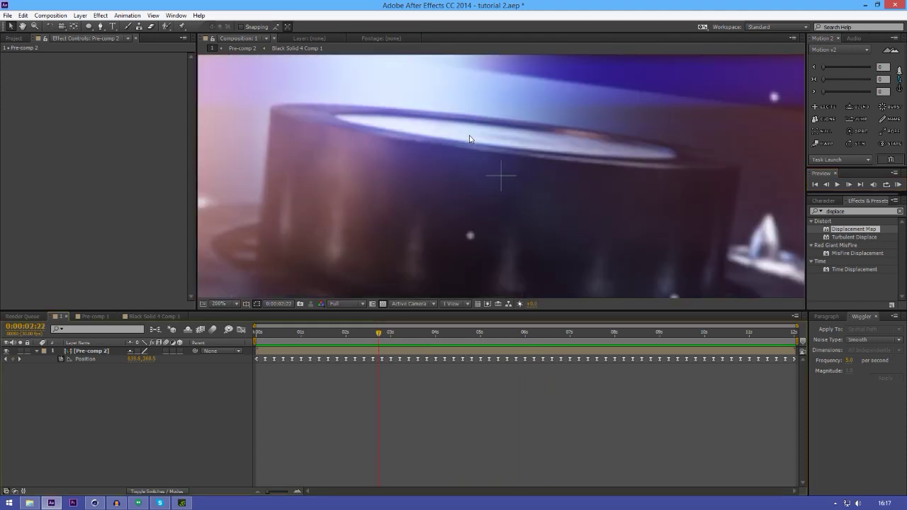
{"action": "scroll", "coordinate": [470, 138], "scroll_direction": "down", "scroll_amount": 1}
{"action": "scroll", "coordinate": [476, 132], "scroll_direction": "down", "scroll_amount": 2}
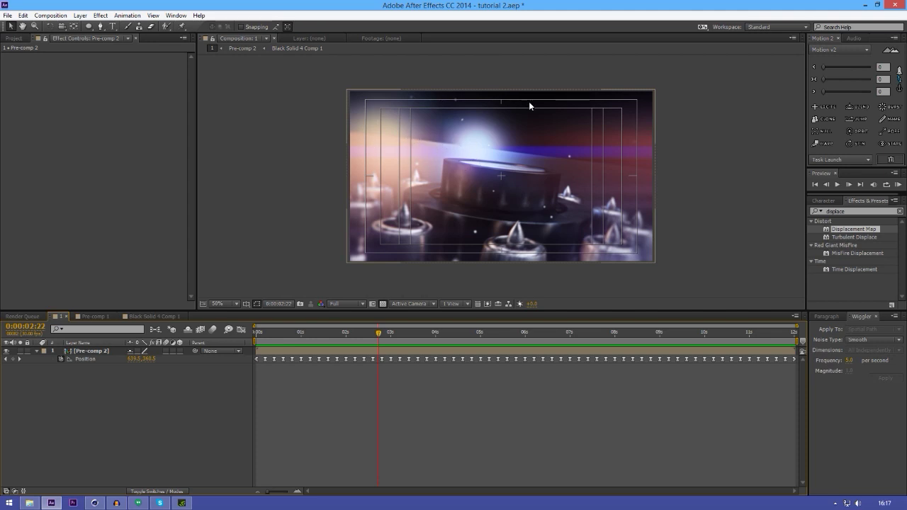
Step: Inside Pre-comp 2, duplicate the 1_[0000-0360].tif render layer and scale the lower copy up well beyond the frame
{"action": "double_click", "coordinate": [89, 351]}
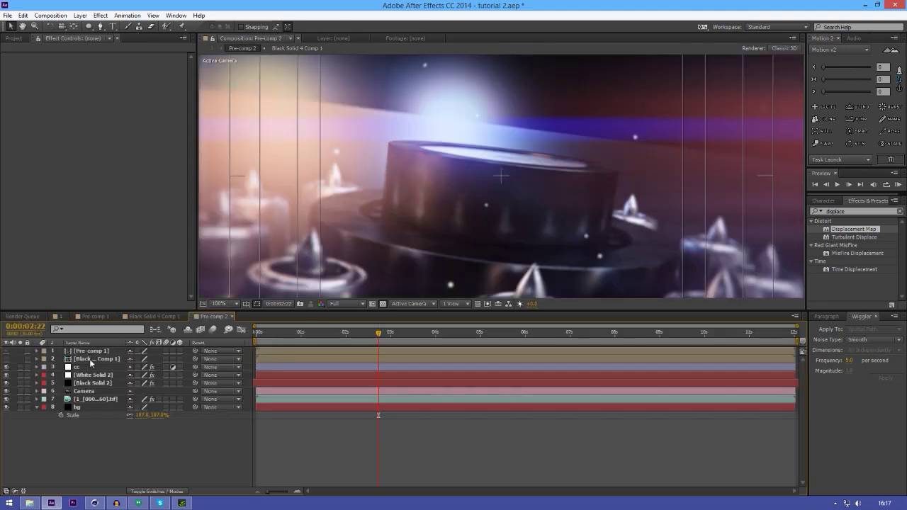
{"action": "left_click", "coordinate": [84, 400]}
{"action": "key", "text": "ctrl+d"}
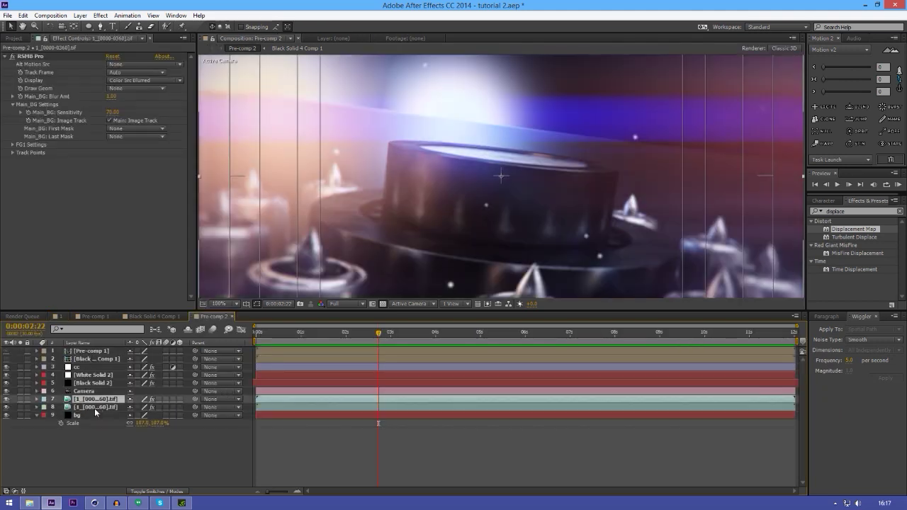
{"action": "key", "text": "s"}
{"action": "left_click_drag", "start_coordinate": [138, 414], "coordinate": [167, 415]}
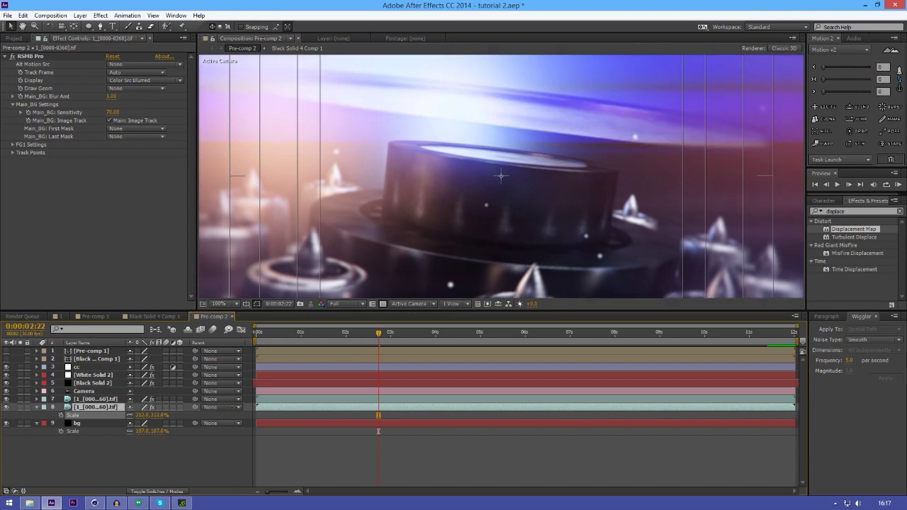
Step: Lower the enlarged render copy's opacity to about 15% and check the background at several points between 0:00:03:19 and 0:00:07:08
{"action": "key", "text": "t"}
{"action": "left_click_drag", "start_coordinate": [133, 417], "coordinate": [89, 418]}
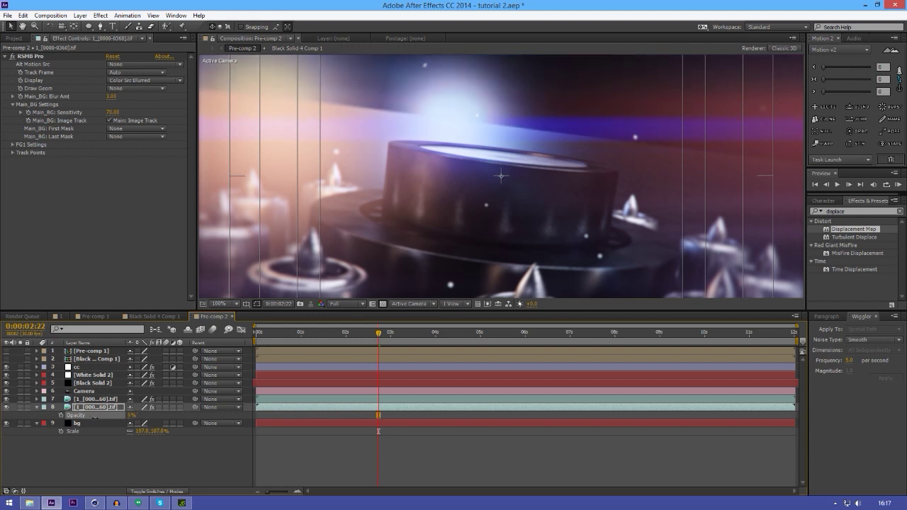
{"action": "left_click", "coordinate": [400, 334]}
{"action": "left_click_drag", "start_coordinate": [401, 334], "coordinate": [462, 342]}
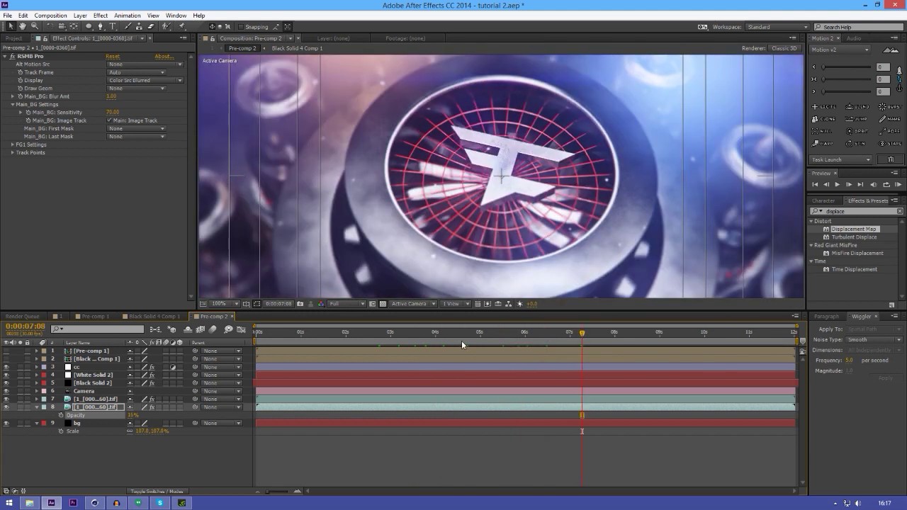
{"action": "left_click", "coordinate": [314, 335]}
{"action": "left_click_drag", "start_coordinate": [314, 335], "coordinate": [419, 334]}
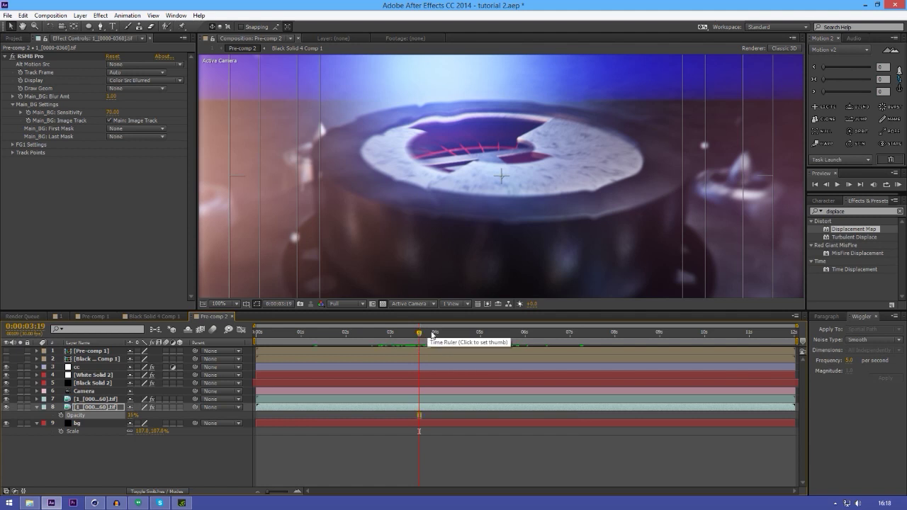
{"action": "left_click", "coordinate": [447, 333]}
{"action": "left_click", "coordinate": [494, 333]}
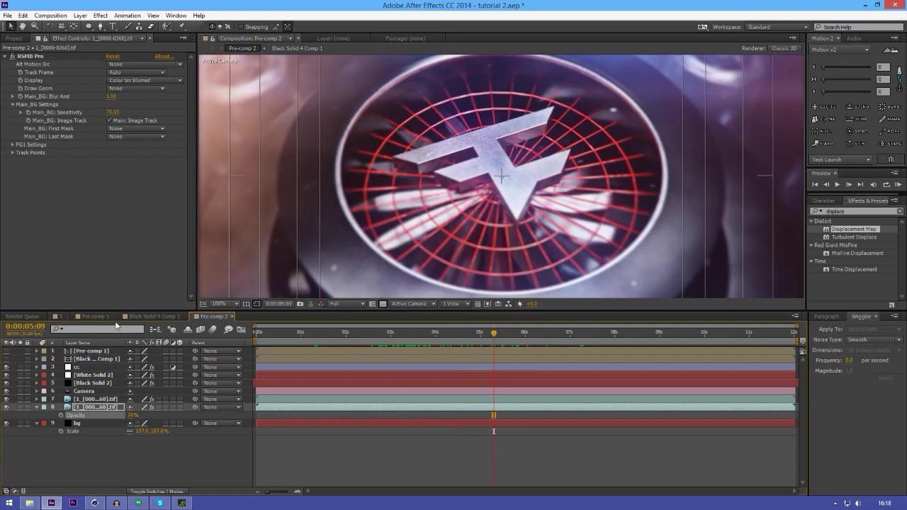
Step: Return to composition 1 and add it to the render queue
{"action": "left_click", "coordinate": [60, 317]}
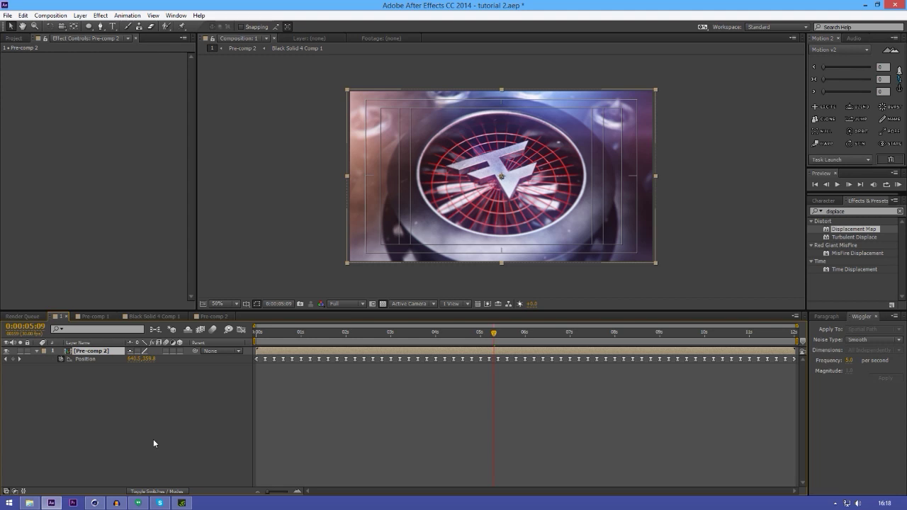
{"action": "left_click", "coordinate": [52, 15]}
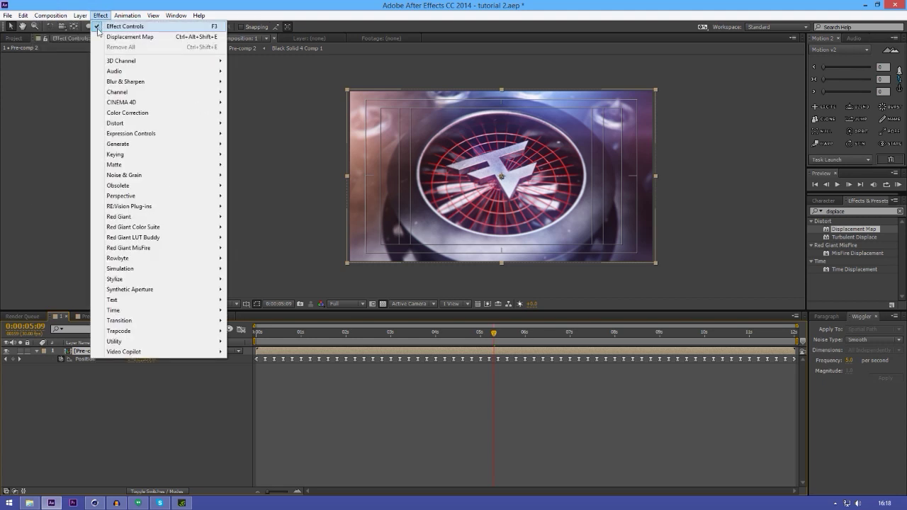
{"action": "left_click", "coordinate": [88, 4]}
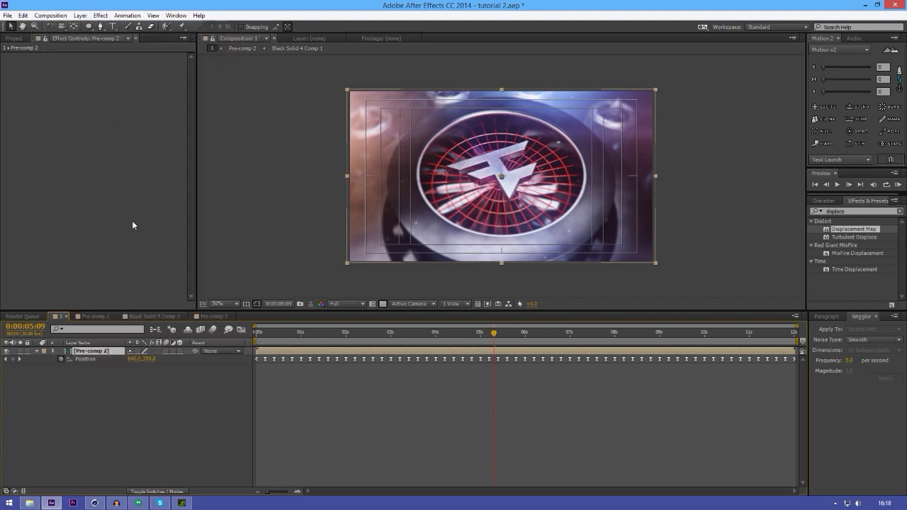
{"action": "key", "text": "ctrl+m"}
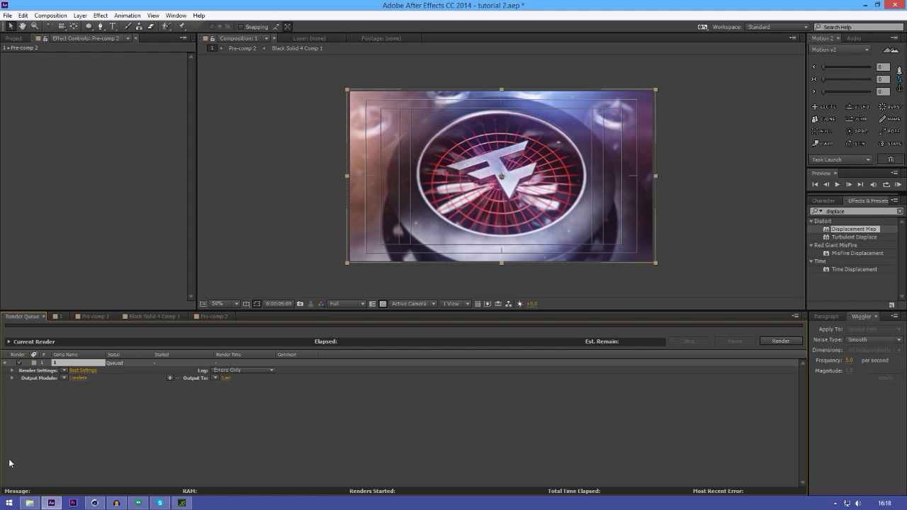
{"action": "left_click", "coordinate": [78, 378]}
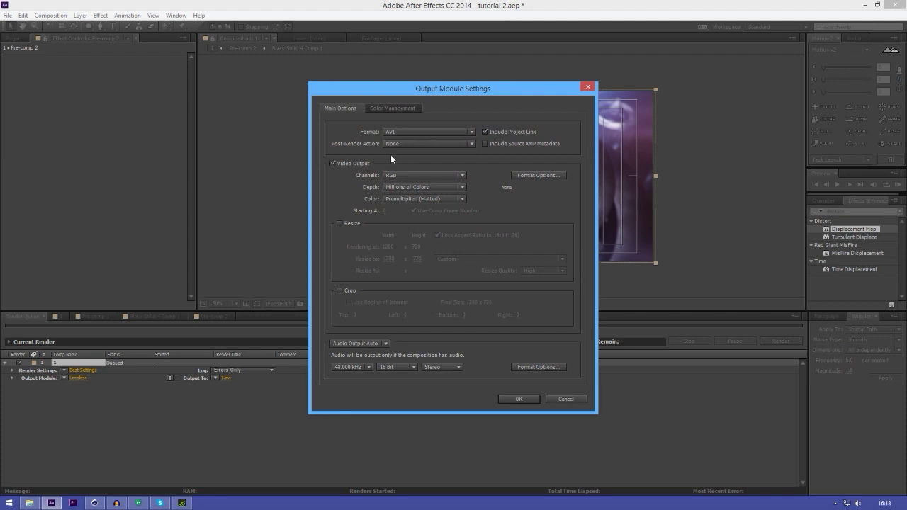
{"action": "key", "text": "Escape"}
{"action": "left_click", "coordinate": [51, 15]}
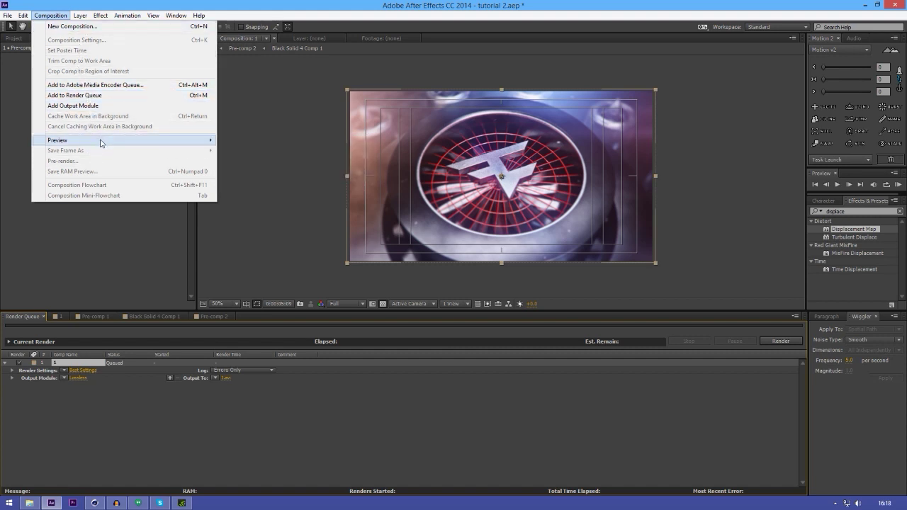
{"action": "mouse_move", "coordinate": [100, 143]}
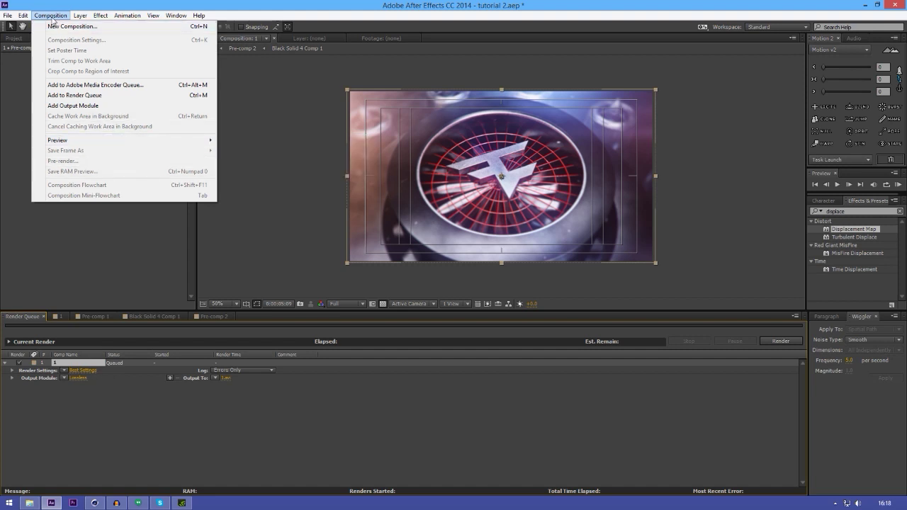
{"action": "mouse_move", "coordinate": [23, 17]}
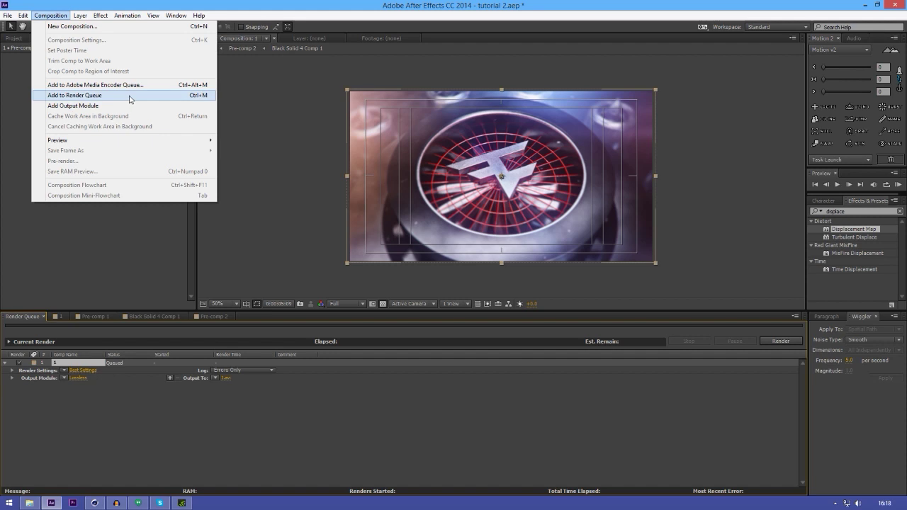
{"action": "left_click", "coordinate": [136, 389]}
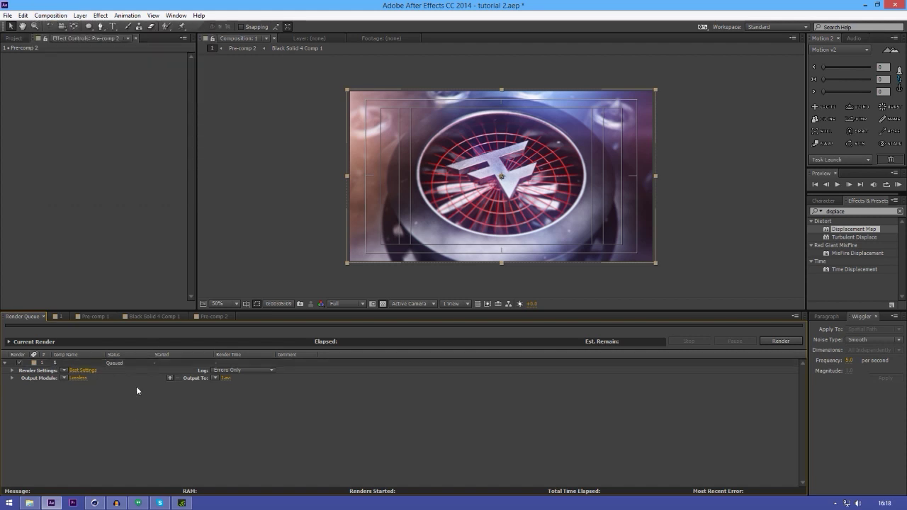
Step: Set the queued render's output module format to QuickTime with the Animation codec at quality 100
{"action": "left_click", "coordinate": [85, 379]}
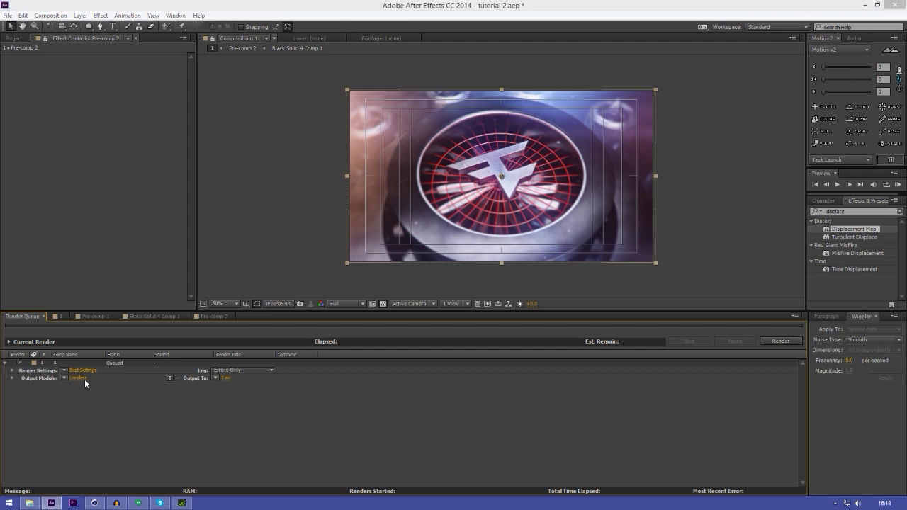
{"action": "left_click", "coordinate": [428, 131]}
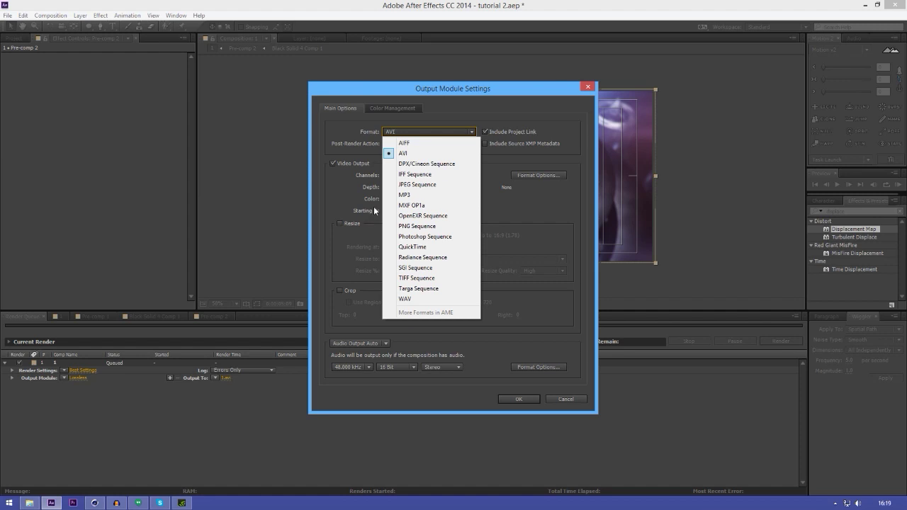
{"action": "left_click", "coordinate": [441, 248]}
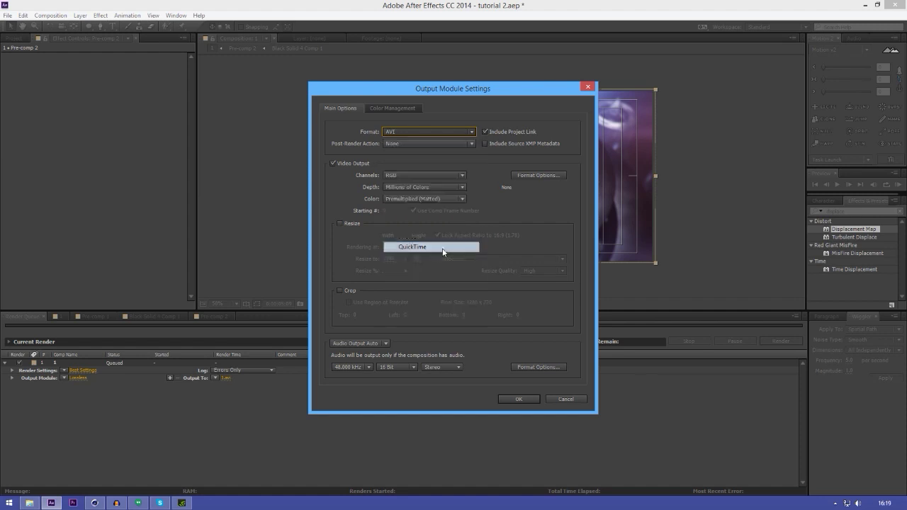
{"action": "left_click", "coordinate": [547, 177]}
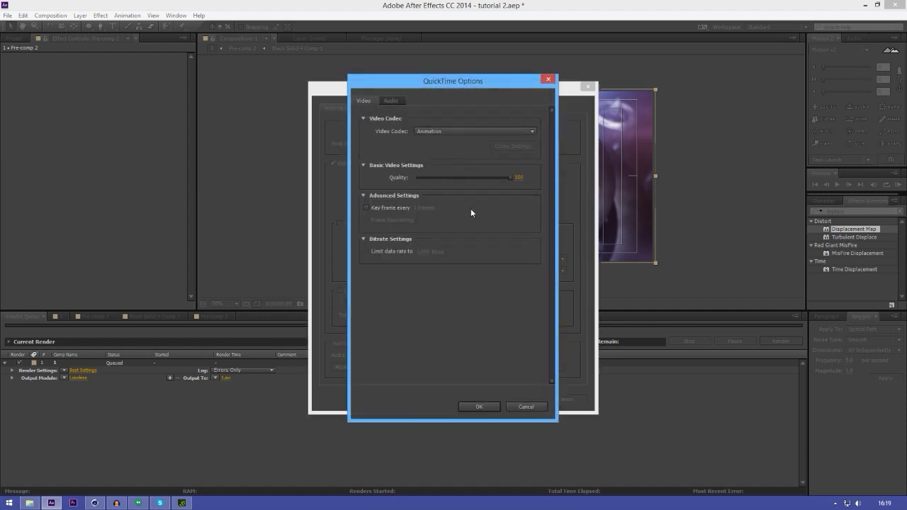
{"action": "left_click", "coordinate": [460, 130]}
{"action": "left_click", "coordinate": [459, 132]}
{"action": "left_click_drag", "start_coordinate": [459, 87], "coordinate": [571, 94]}
{"action": "left_click_drag", "start_coordinate": [611, 183], "coordinate": [610, 185]}
{"action": "left_click_drag", "start_coordinate": [525, 186], "coordinate": [627, 186]}
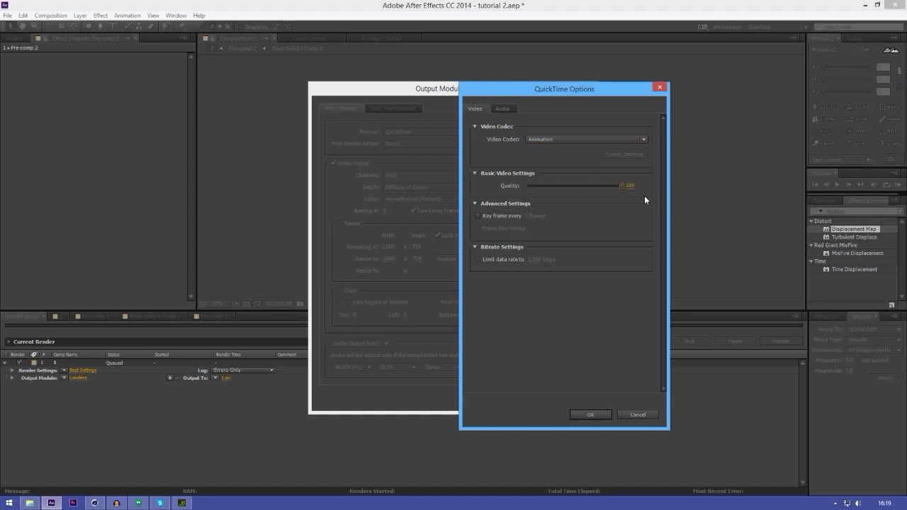
{"action": "left_click", "coordinate": [606, 417]}
Step: Switch the audio output off in the output module settings
{"action": "left_click", "coordinate": [359, 343]}
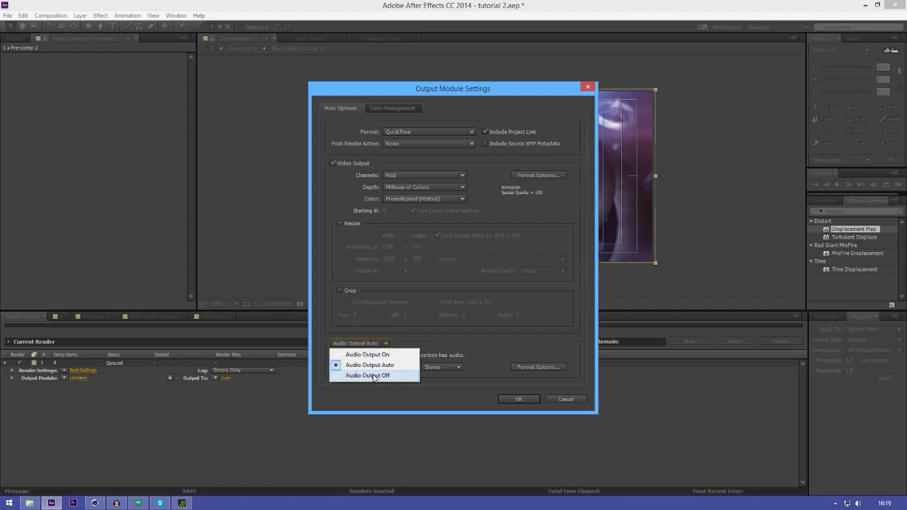
{"action": "left_click", "coordinate": [373, 376]}
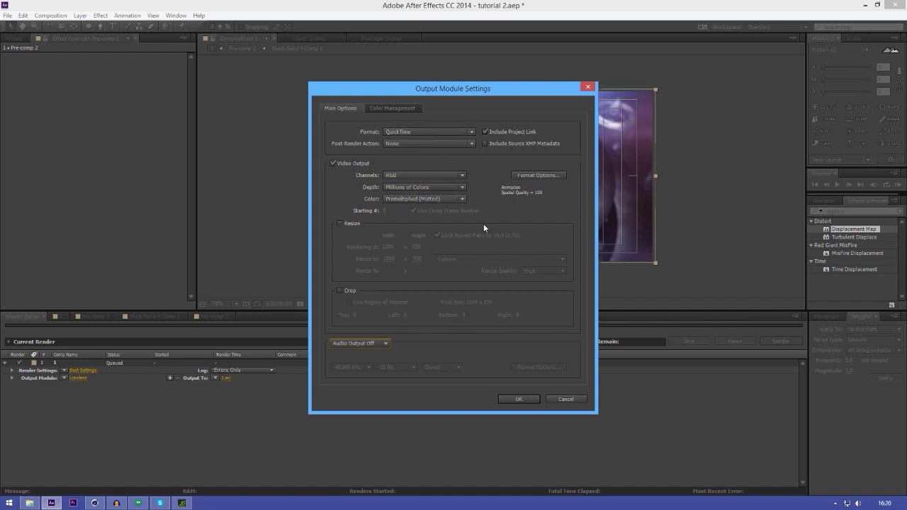
{"action": "left_click", "coordinate": [385, 343]}
{"action": "left_click", "coordinate": [385, 343]}
Step: Keep RGB channels, Millions of Colors depth and Premultiplied (Matted) color, and accept the output module settings
{"action": "left_click", "coordinate": [418, 178]}
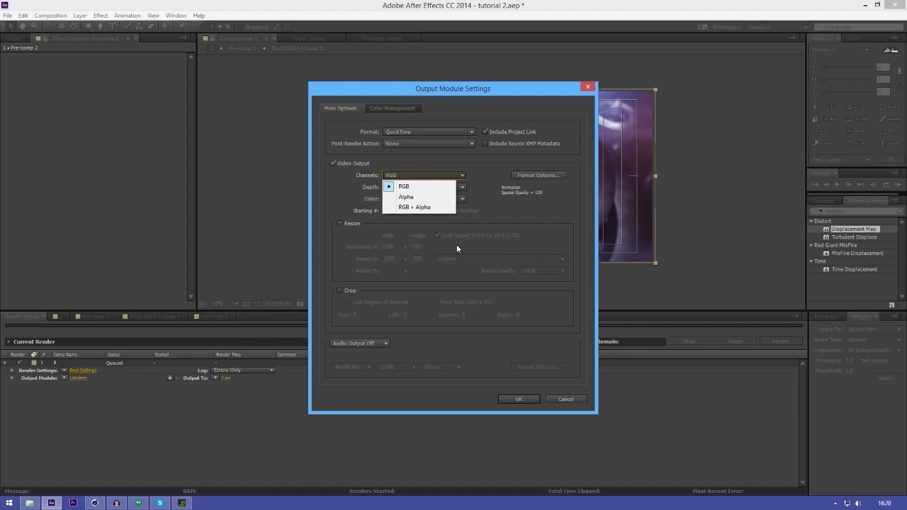
{"action": "left_click", "coordinate": [502, 227]}
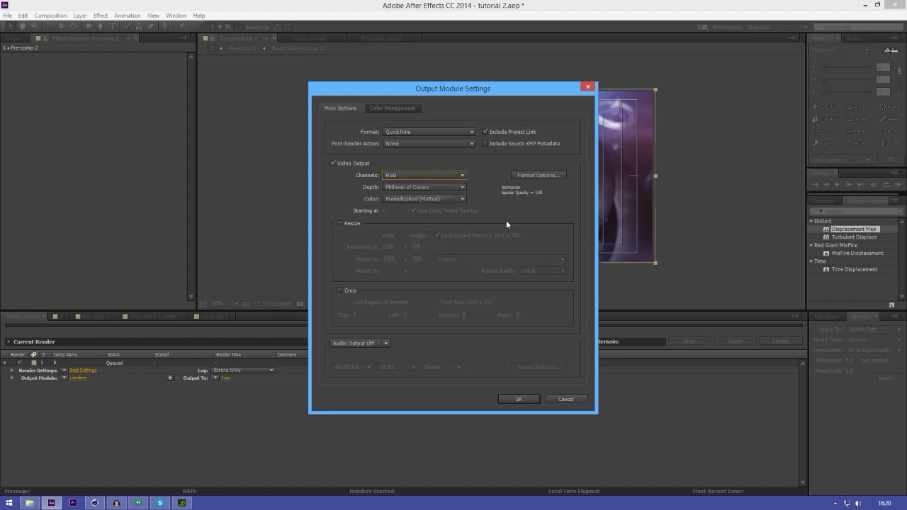
{"action": "left_click", "coordinate": [457, 188]}
{"action": "left_click", "coordinate": [438, 208]}
{"action": "left_click", "coordinate": [450, 200]}
{"action": "left_click", "coordinate": [478, 219]}
{"action": "left_click", "coordinate": [453, 201]}
{"action": "left_click", "coordinate": [554, 247]}
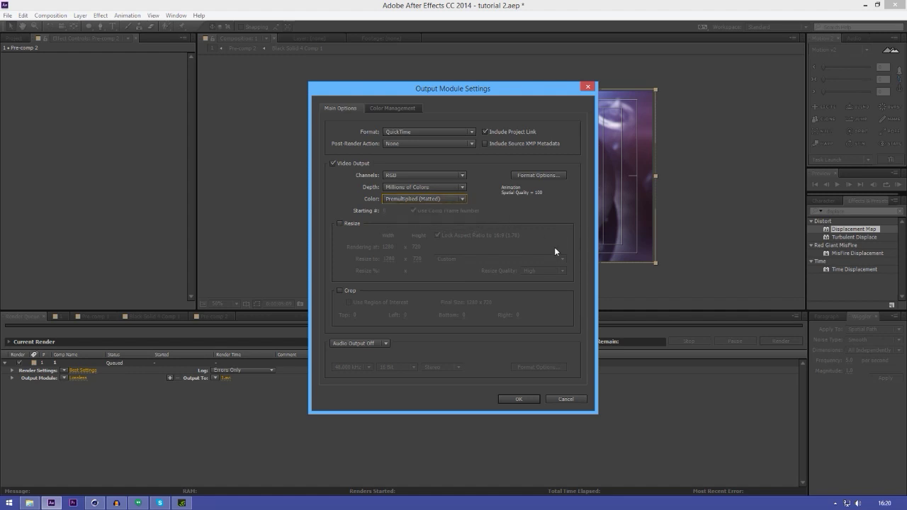
{"action": "left_click", "coordinate": [527, 400]}
Step: Check the output destination, keep the file name 1.mov, and start rendering the queue
{"action": "left_click", "coordinate": [228, 378]}
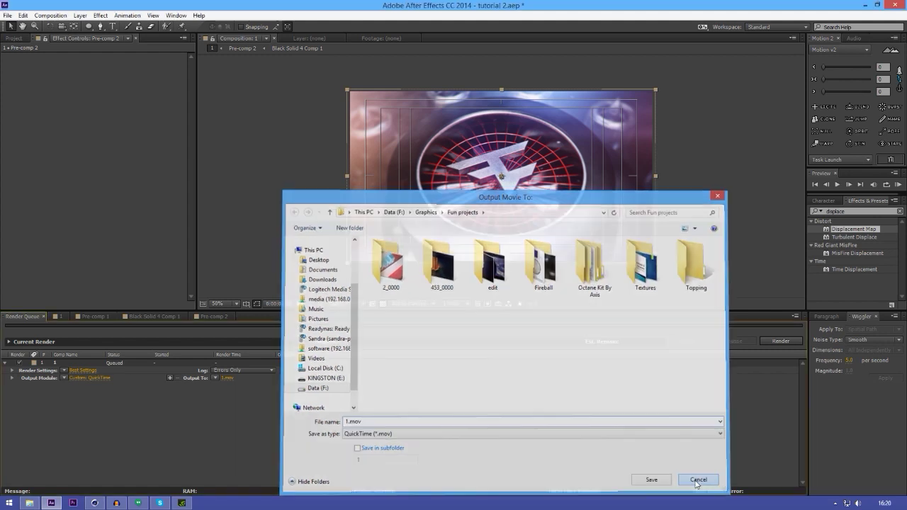
{"action": "left_click", "coordinate": [696, 479]}
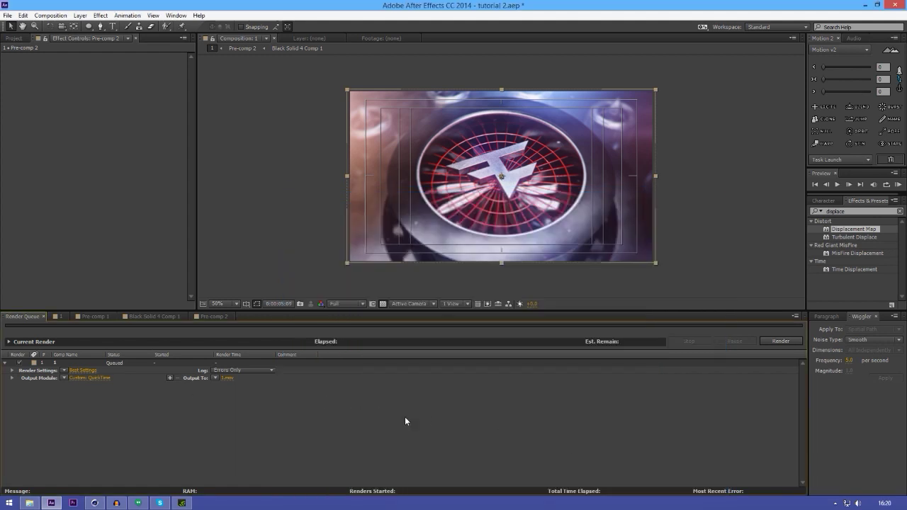
{"action": "left_click", "coordinate": [773, 345]}
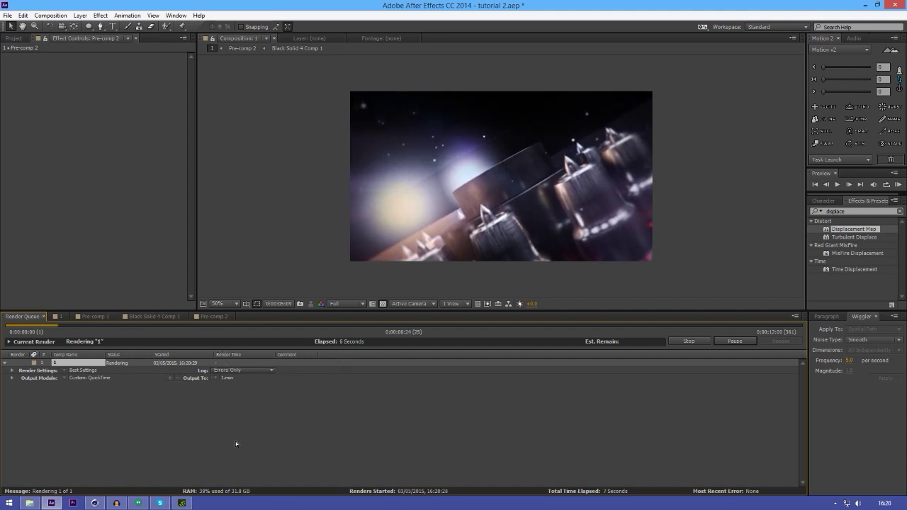
Step: Open Task Manager to check CPU and memory use during the render, and return to After Effects
{"action": "right_click", "coordinate": [271, 502]}
{"action": "left_click", "coordinate": [298, 480]}
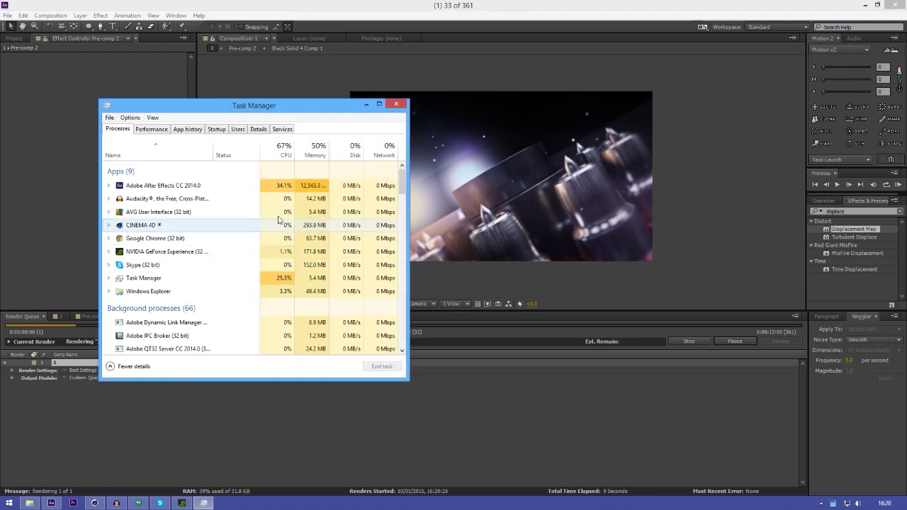
{"action": "left_click_drag", "start_coordinate": [302, 106], "coordinate": [333, 114]}
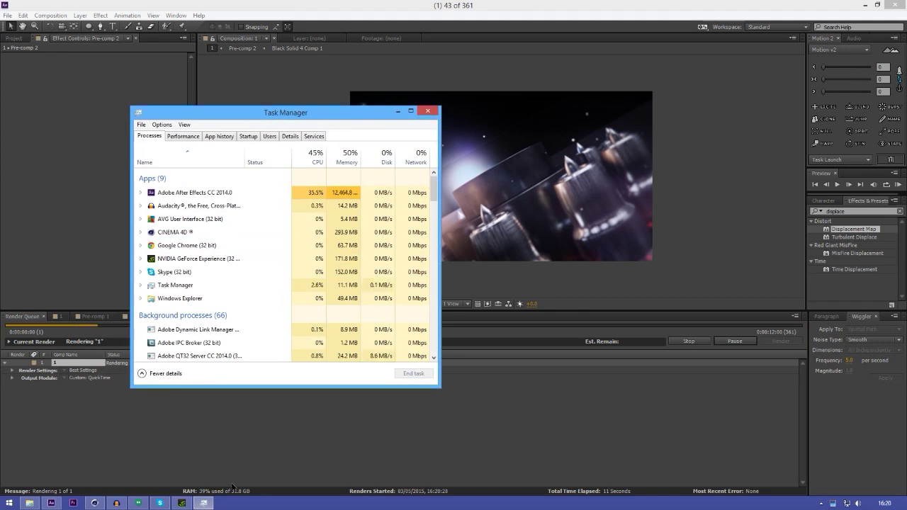
{"action": "left_click", "coordinate": [249, 478]}
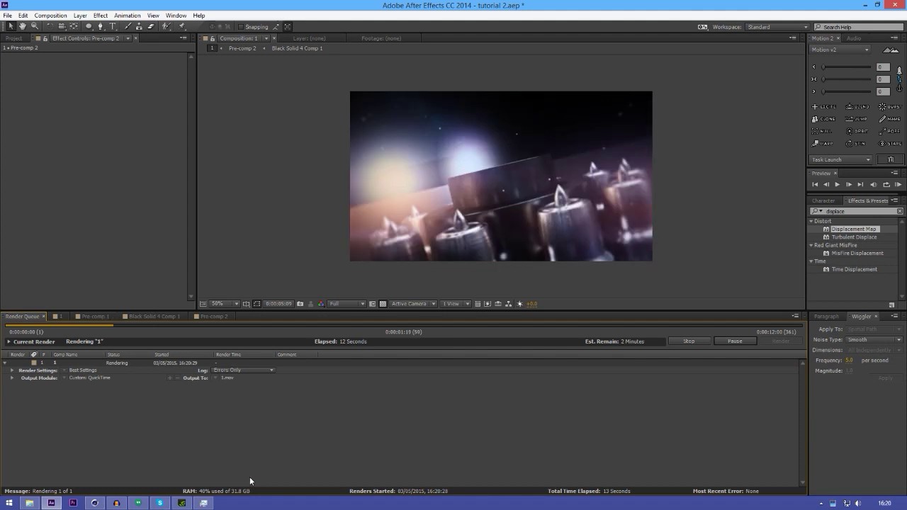